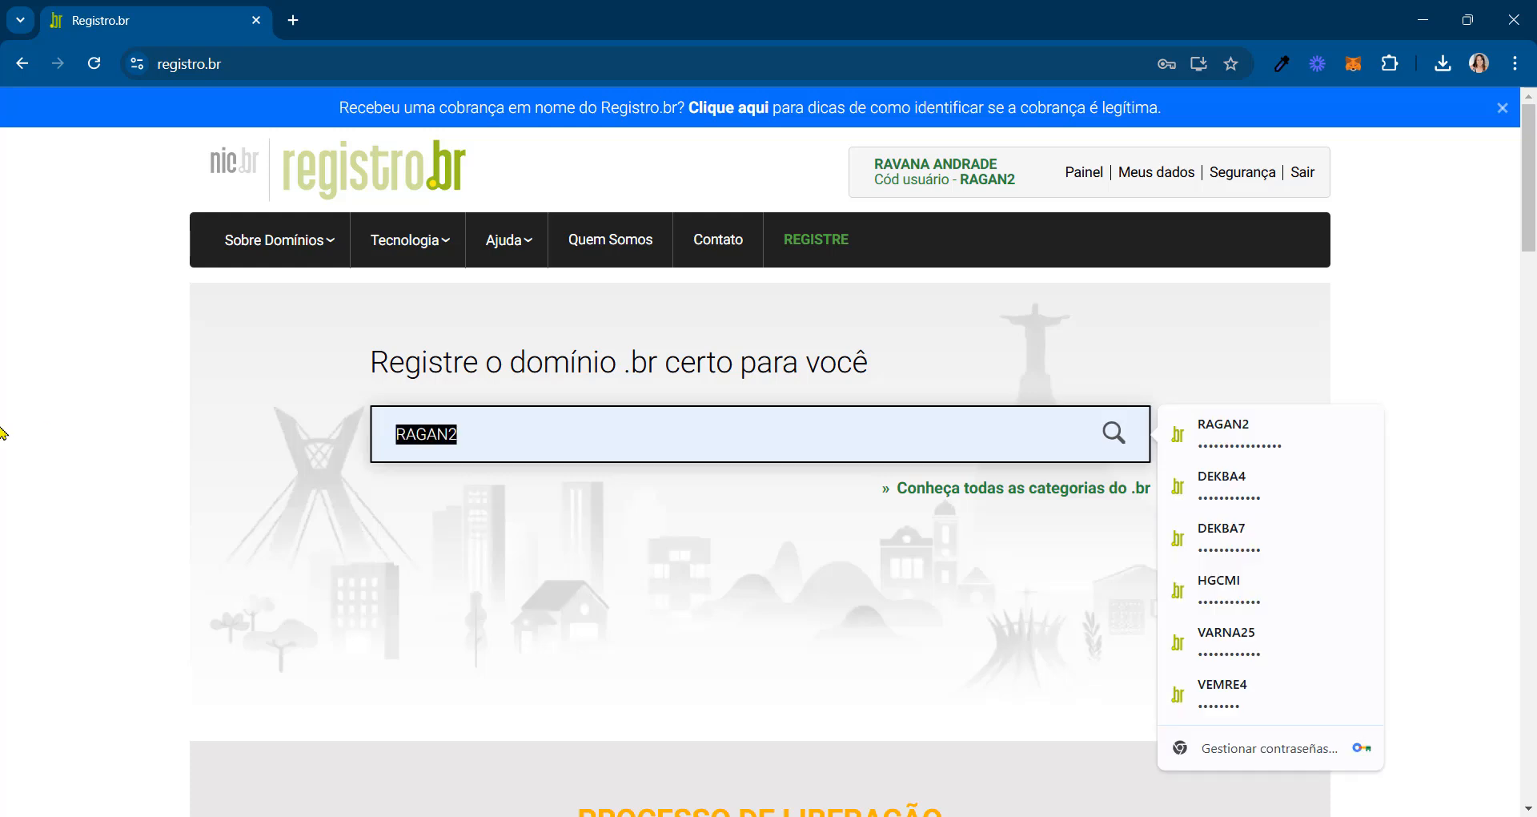
Clear the prefilled text from the domain search and search for the domain trabalhoonlinebr.
key("Return")
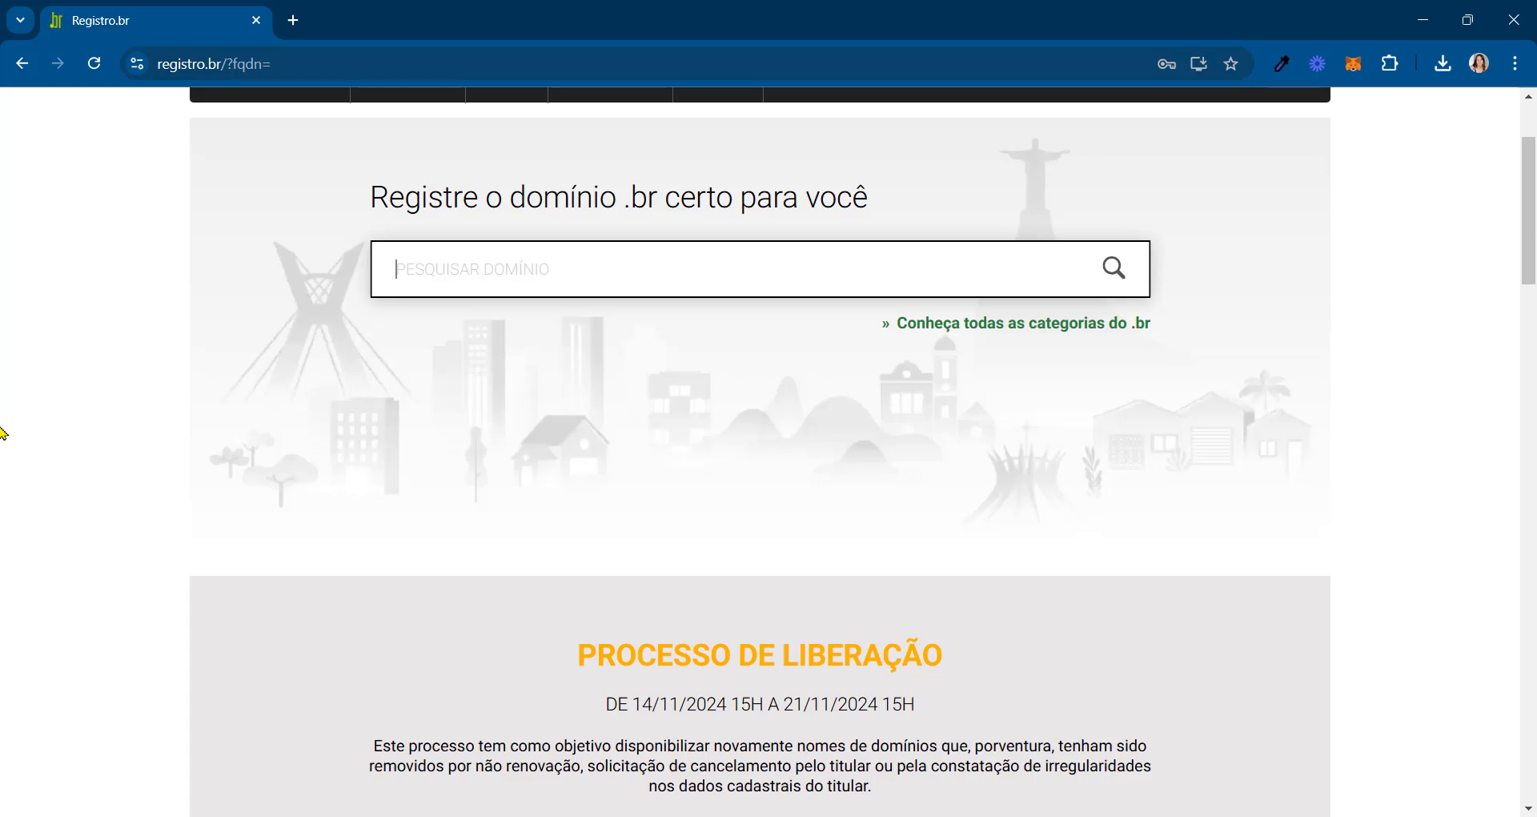
scroll(1529, 164, "up", 1)
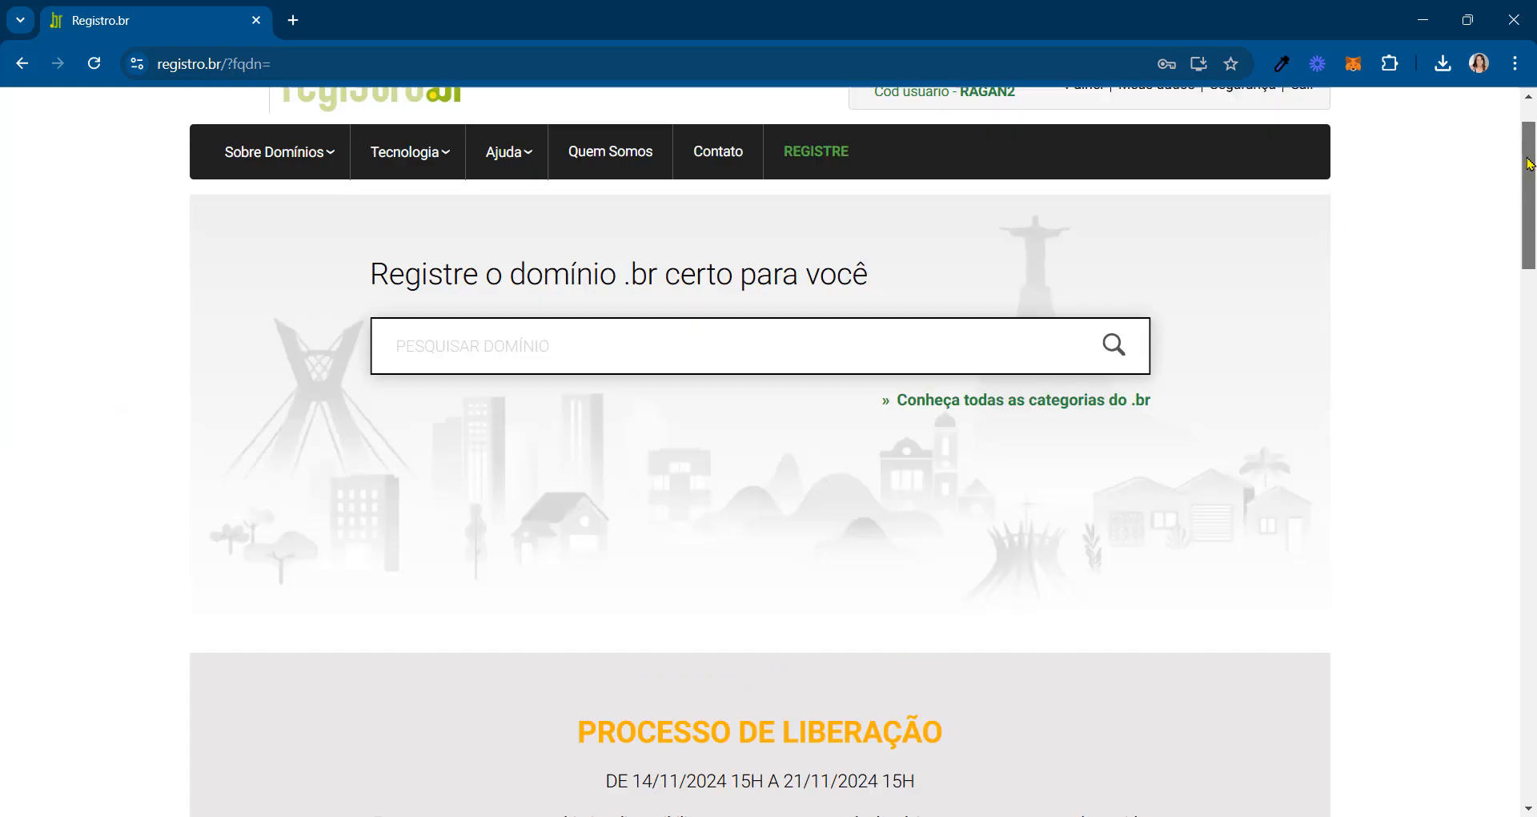
scroll(1529, 164, "up", 1)
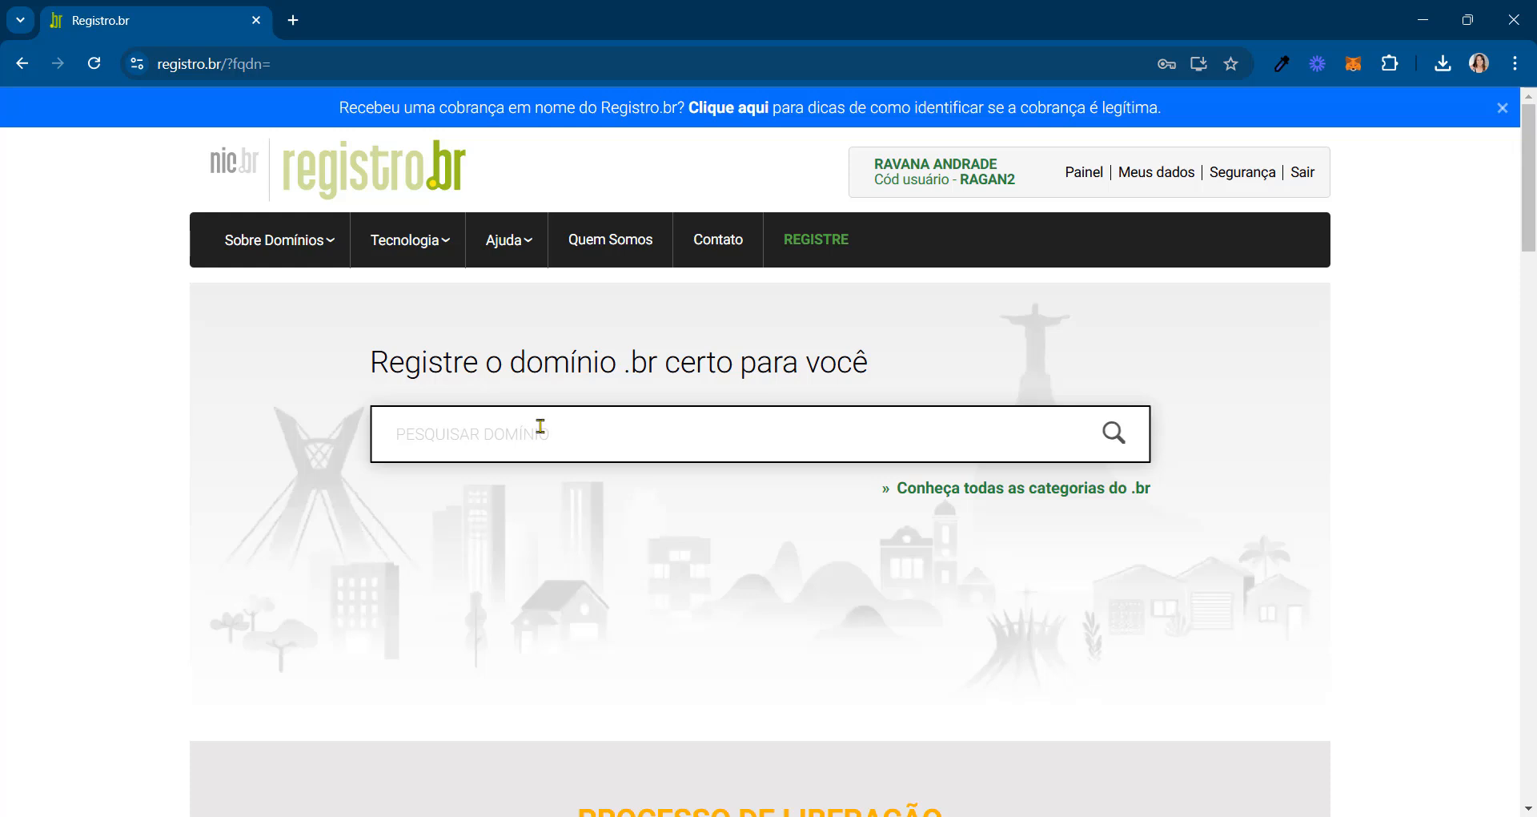
type("trabalhoo")
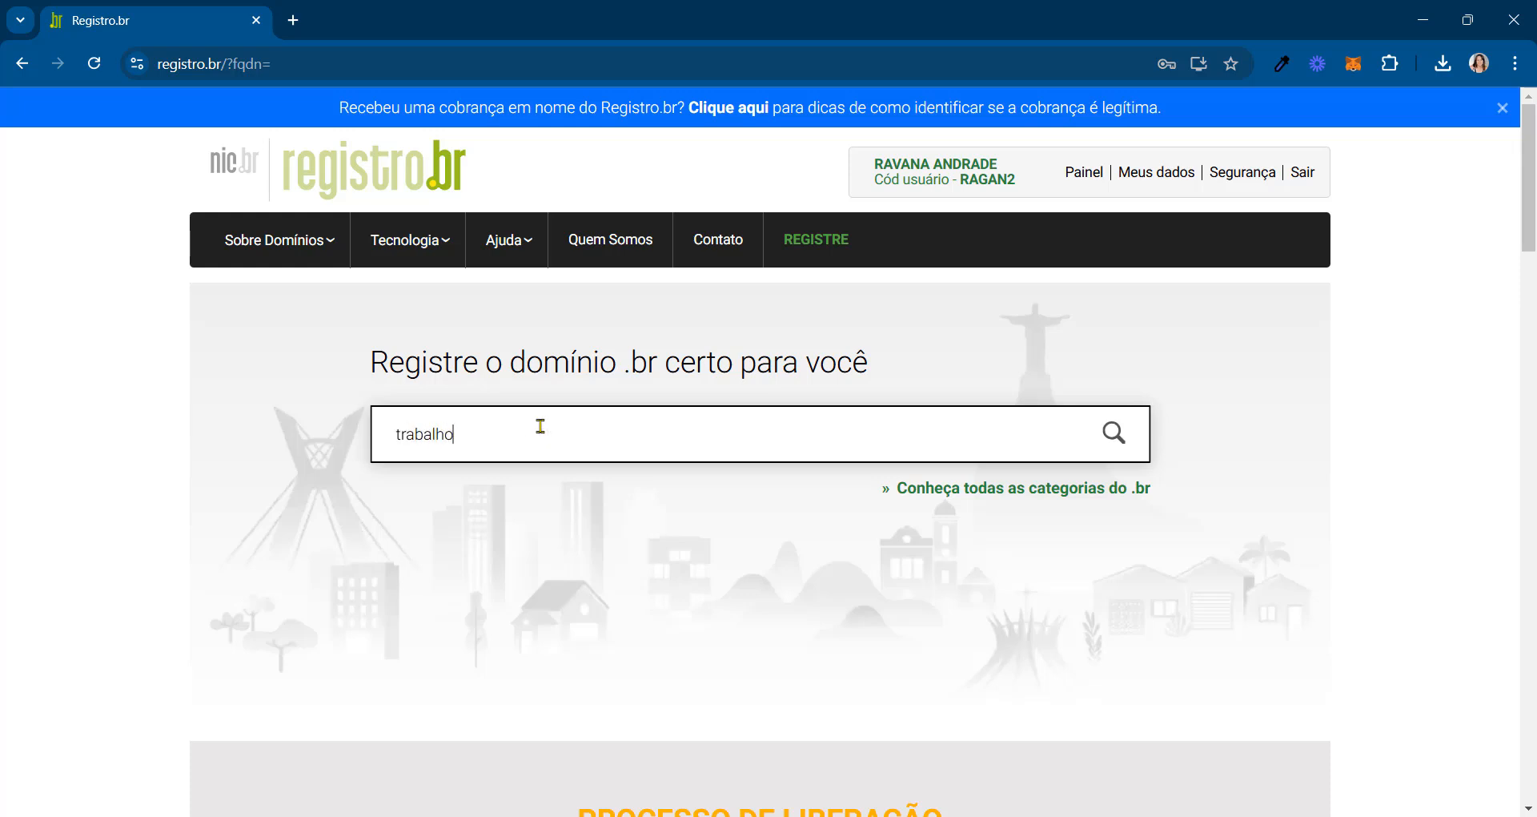
type("nlinebr")
left_click(1114, 432)
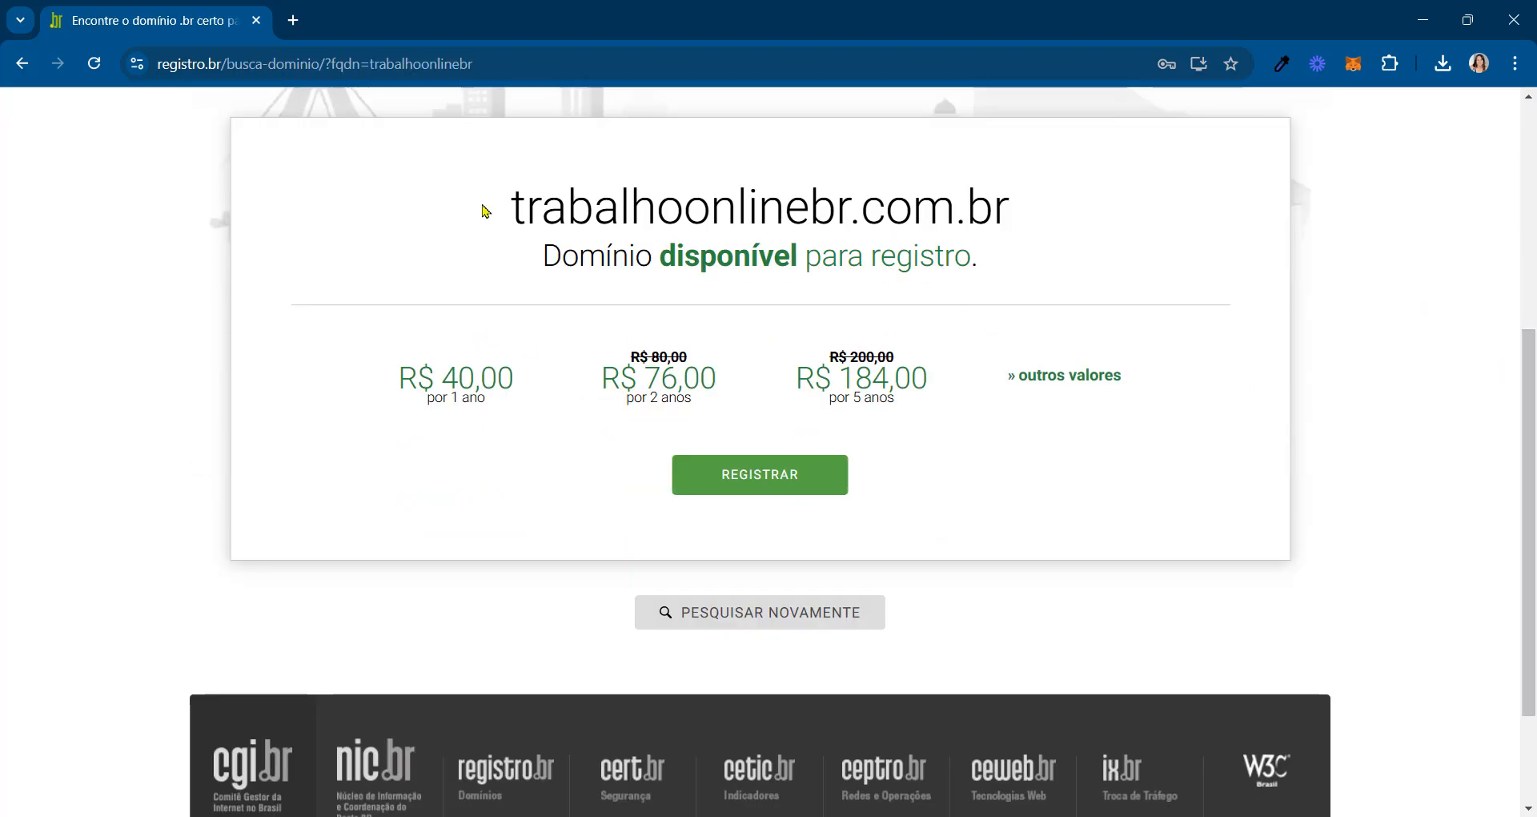
Examine the searched domain's full name and its availability for registration in the search result.
left_click_drag(494, 211, 1195, 197)
left_click(919, 233)
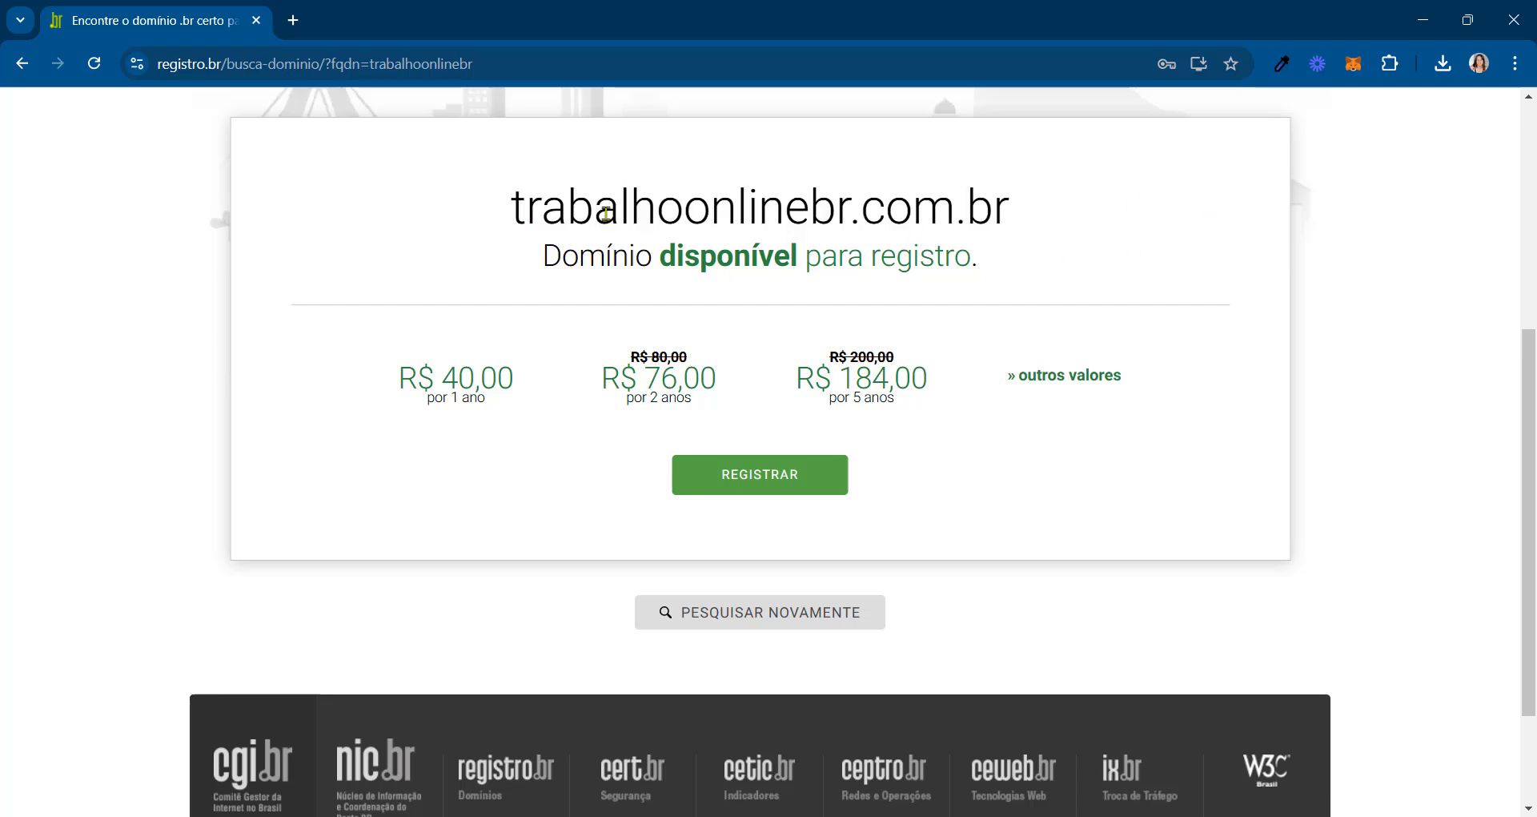
left_click_drag(1046, 216, 443, 205)
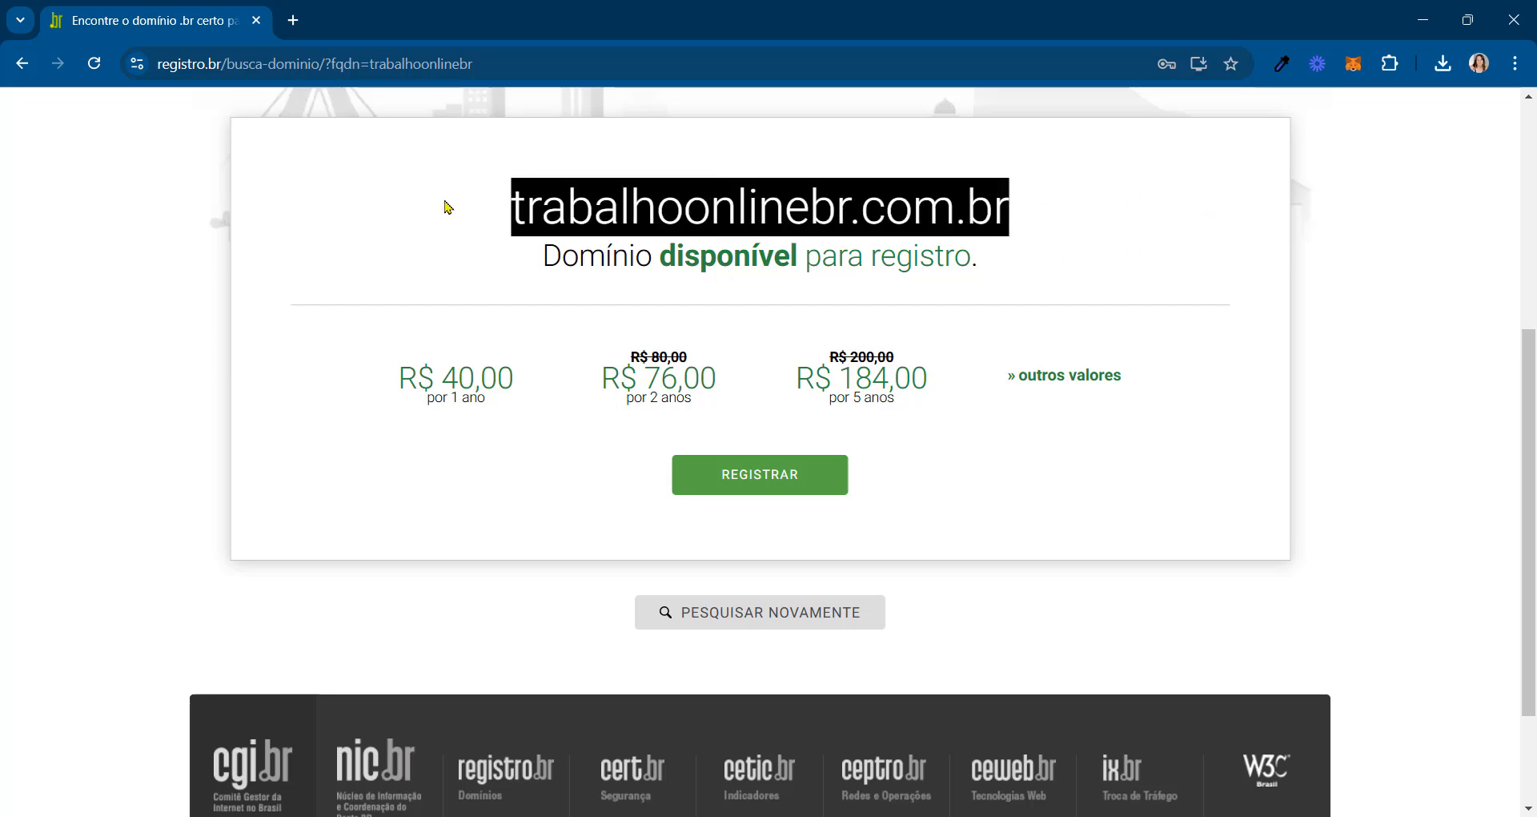
left_click_drag(510, 273, 1112, 281)
left_click(1053, 261)
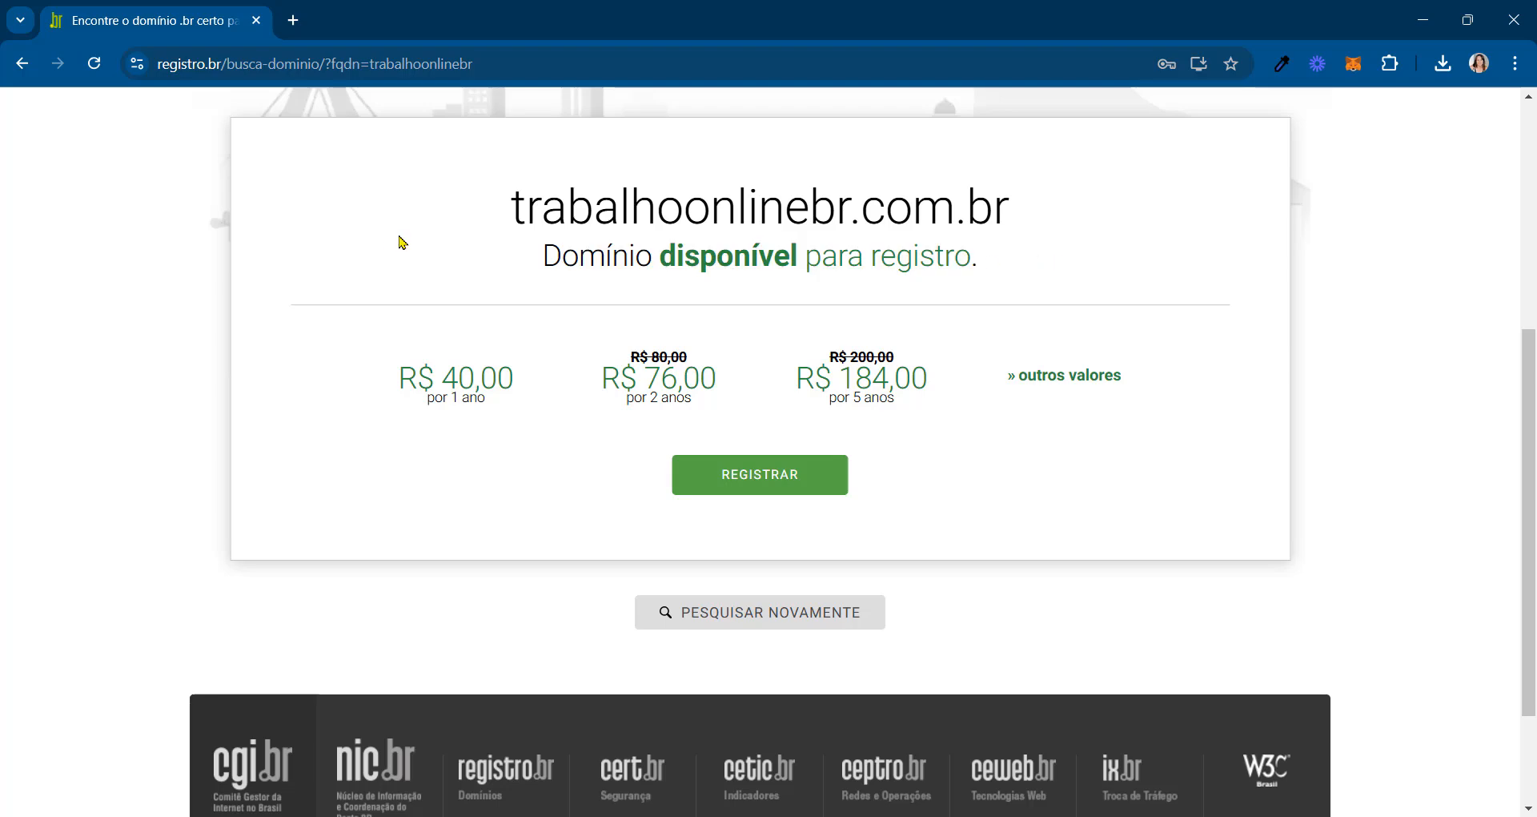
left_click_drag(500, 210, 1172, 206)
left_click(1462, 450)
Replace the search term with devfullstack and search for that domain.
scroll(568, 423, "up", 5)
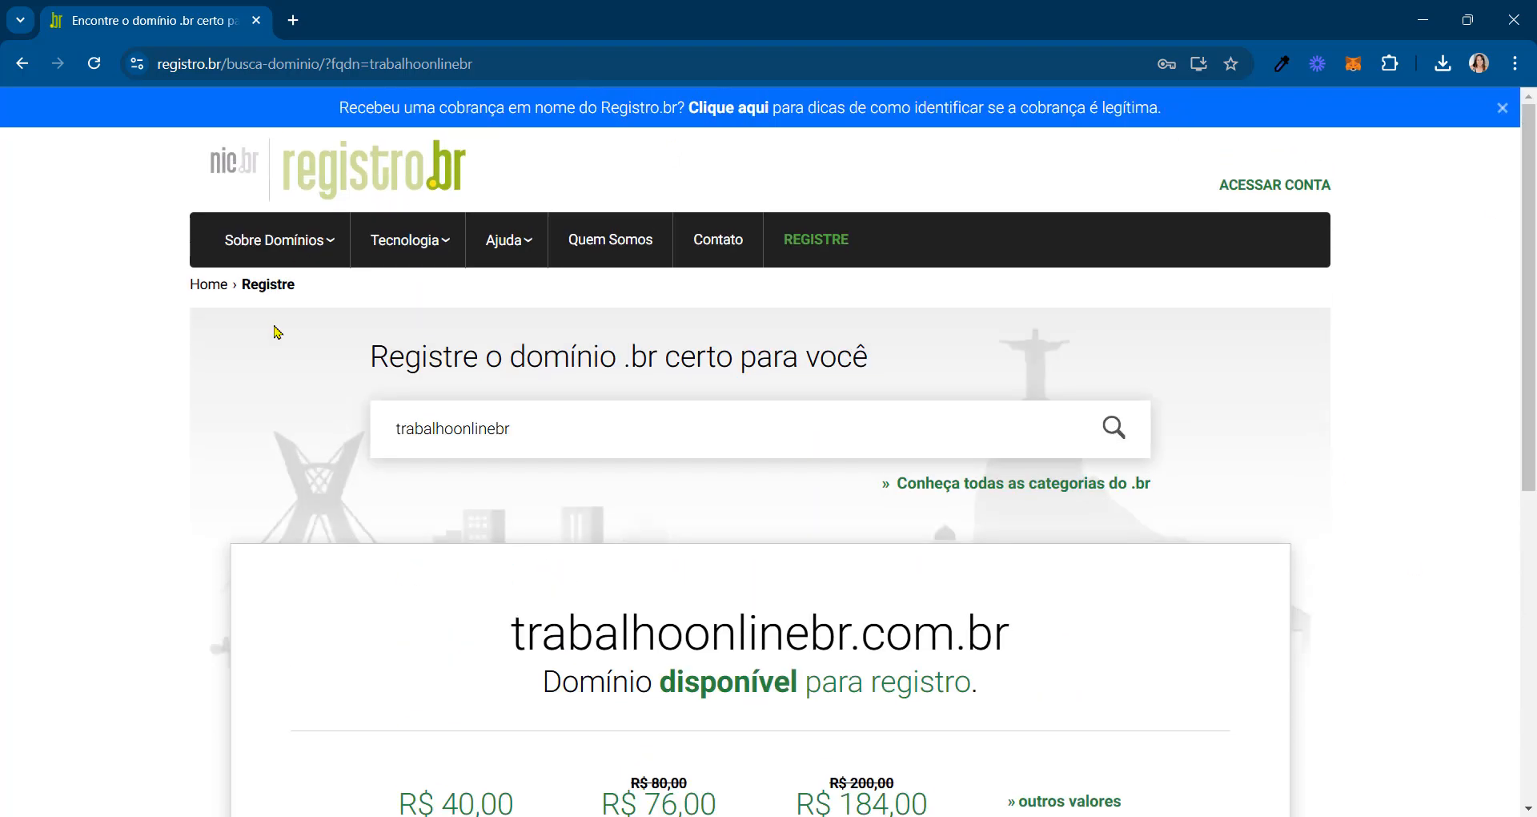
double_click(568, 423)
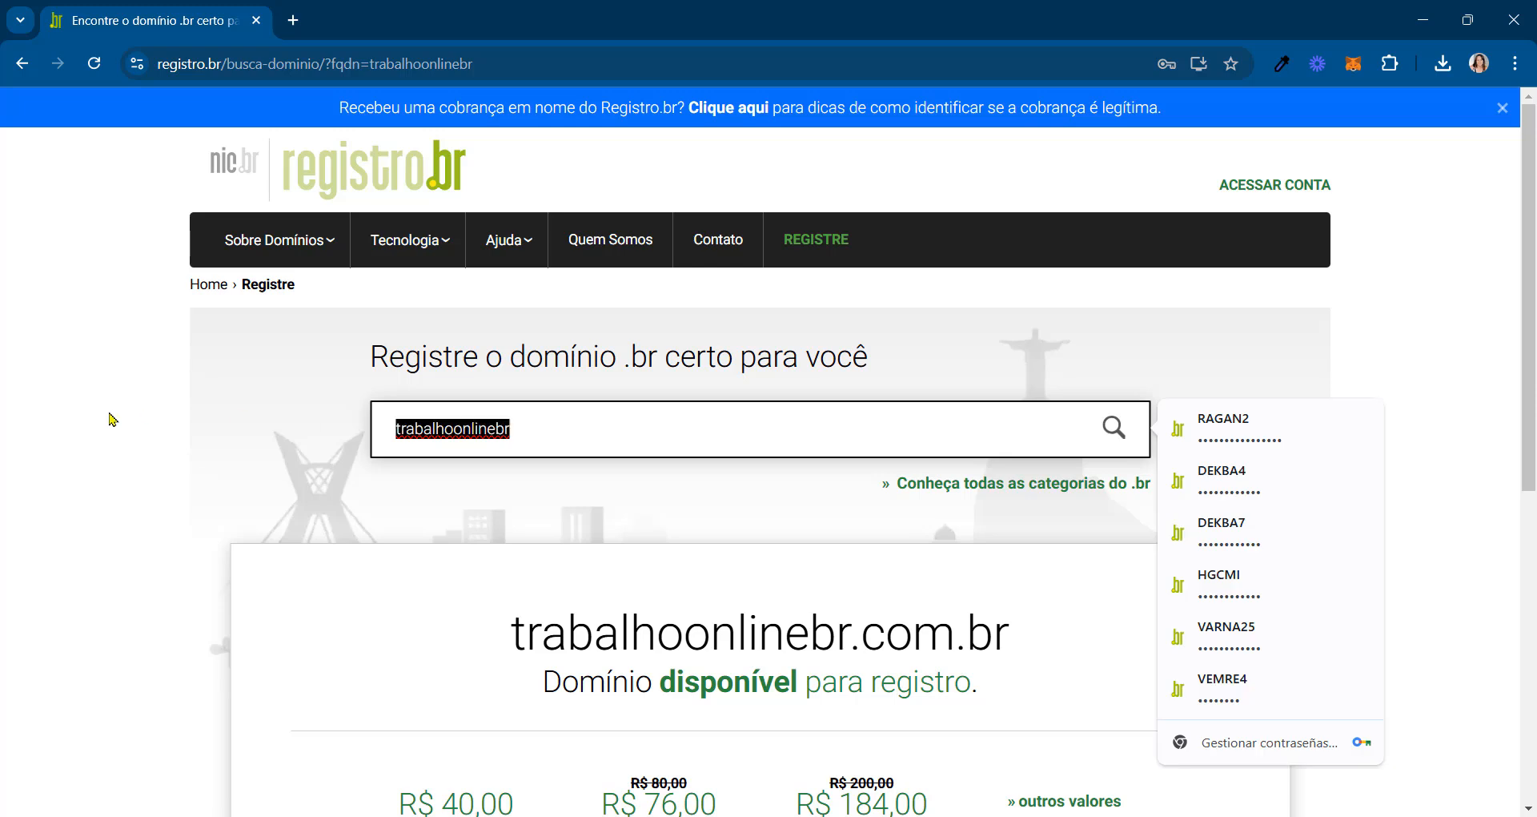
type("dev")
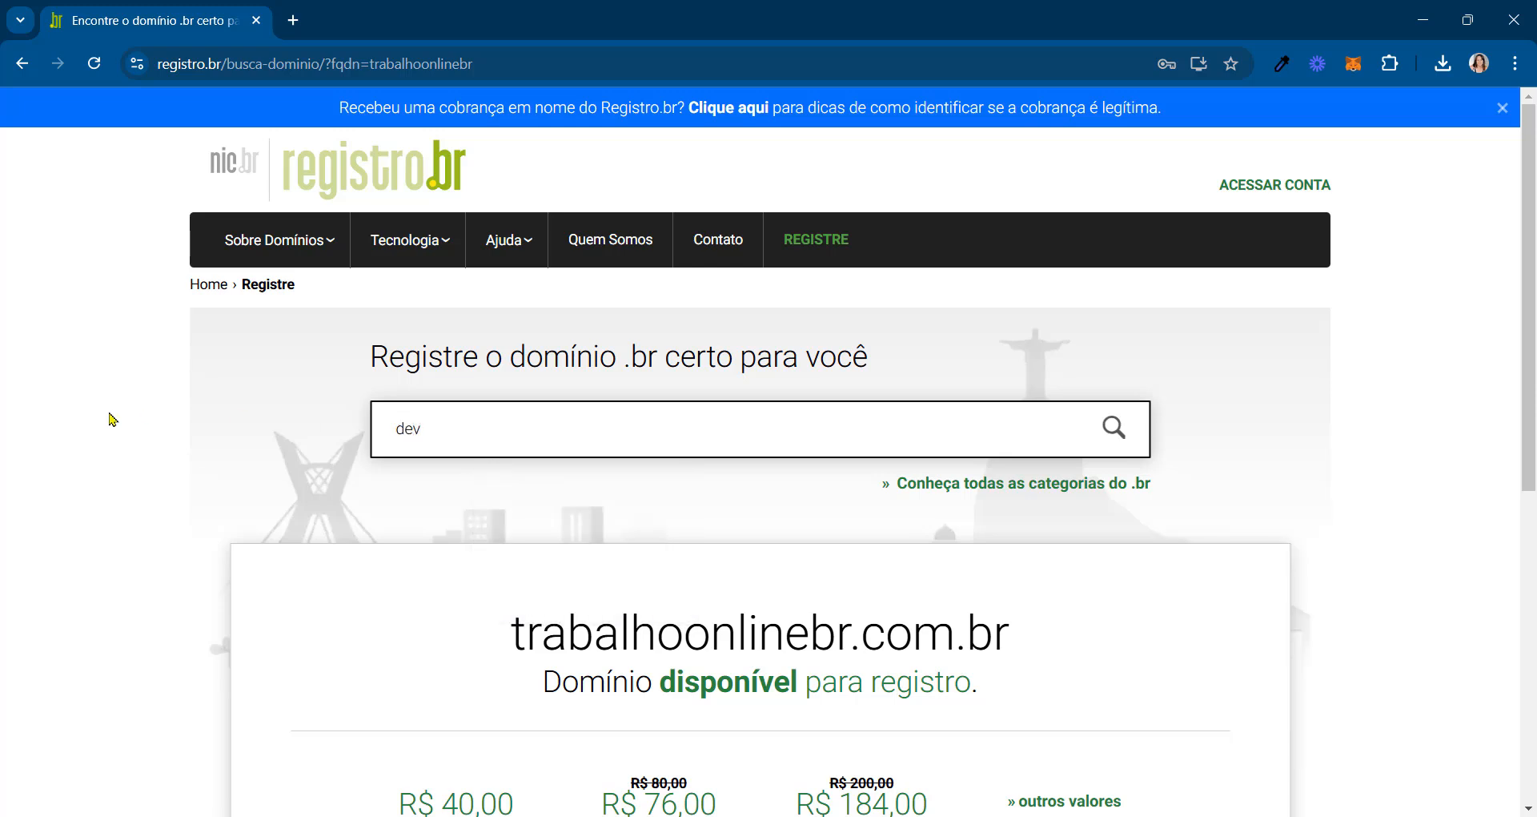
type("fullstack")
left_click(1111, 430)
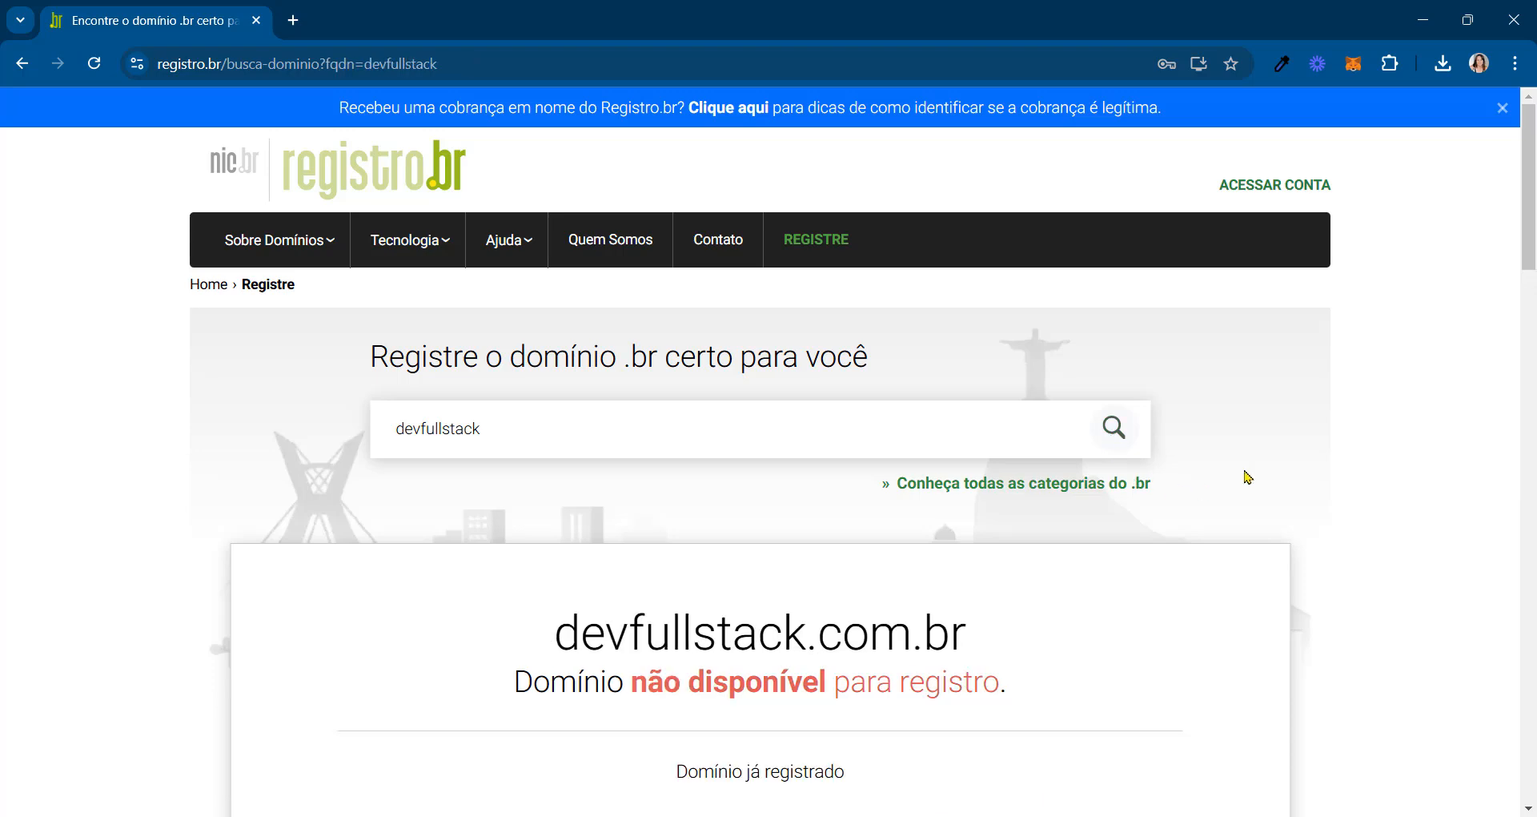
Examine the availability of devfullstack.com.br and look through the alternative domain endings offered for registration.
left_click_drag(552, 204, 1040, 192)
left_click(682, 250)
left_click_drag(682, 250, 1070, 257)
left_click(1092, 270)
scroll(1523, 228, "down", 5)
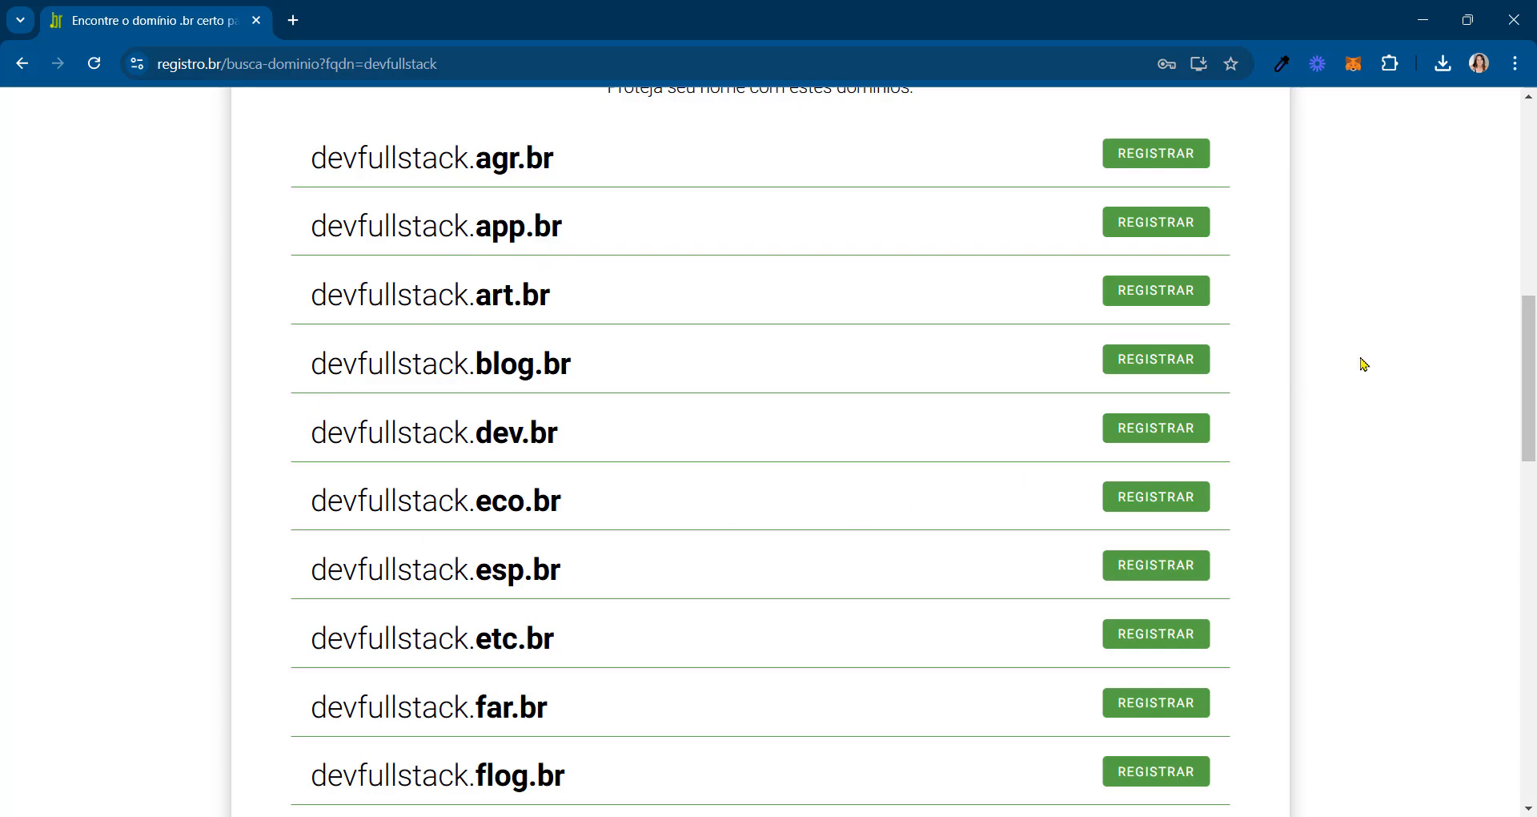
left_click_drag(1524, 334, 1531, 170)
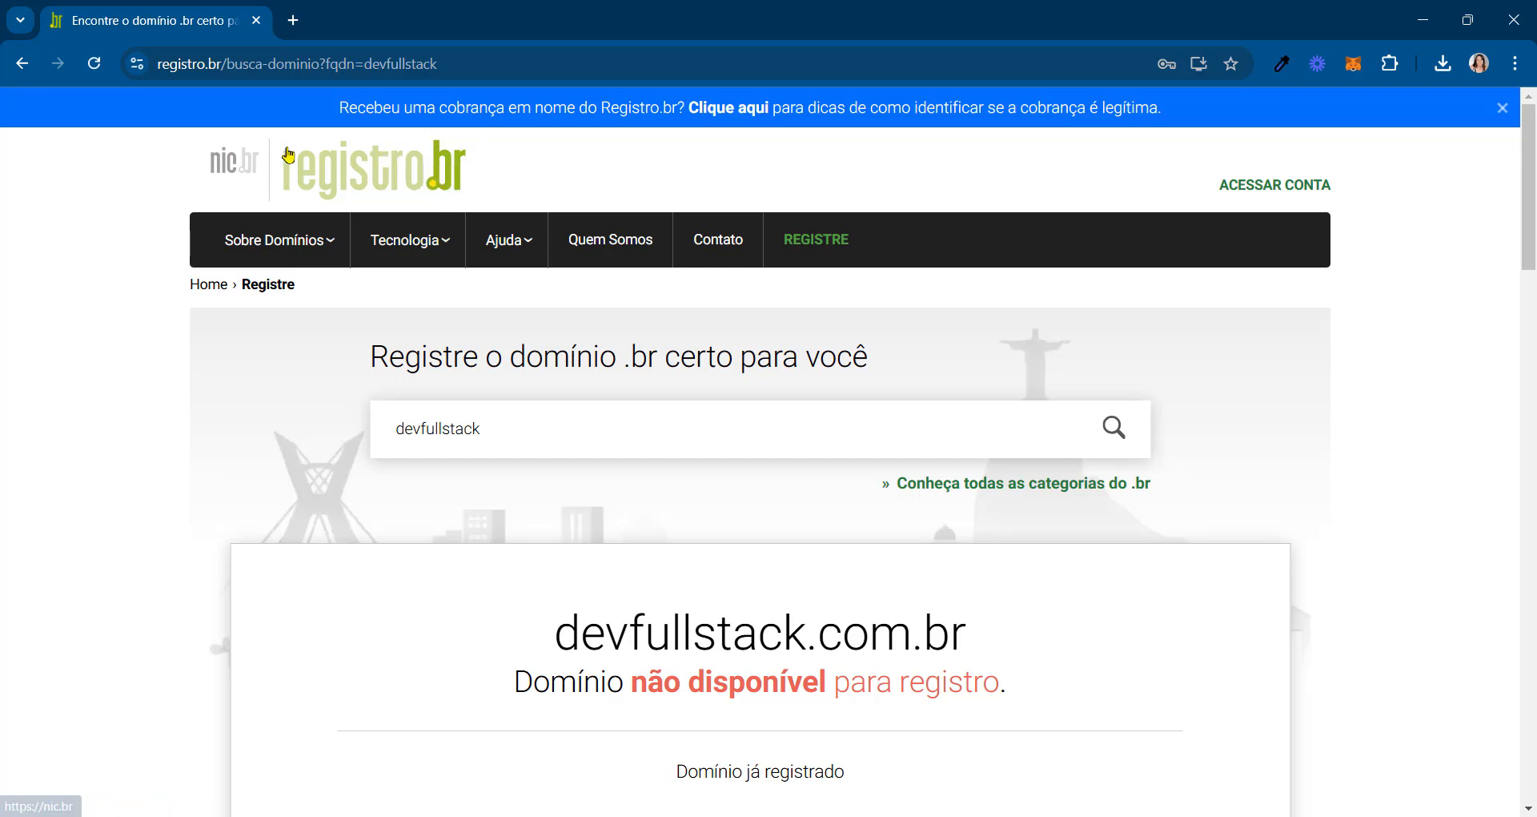
Log in to the account with the saved user code and account password, continuing past the CAPTCHA check.
left_click(1268, 183)
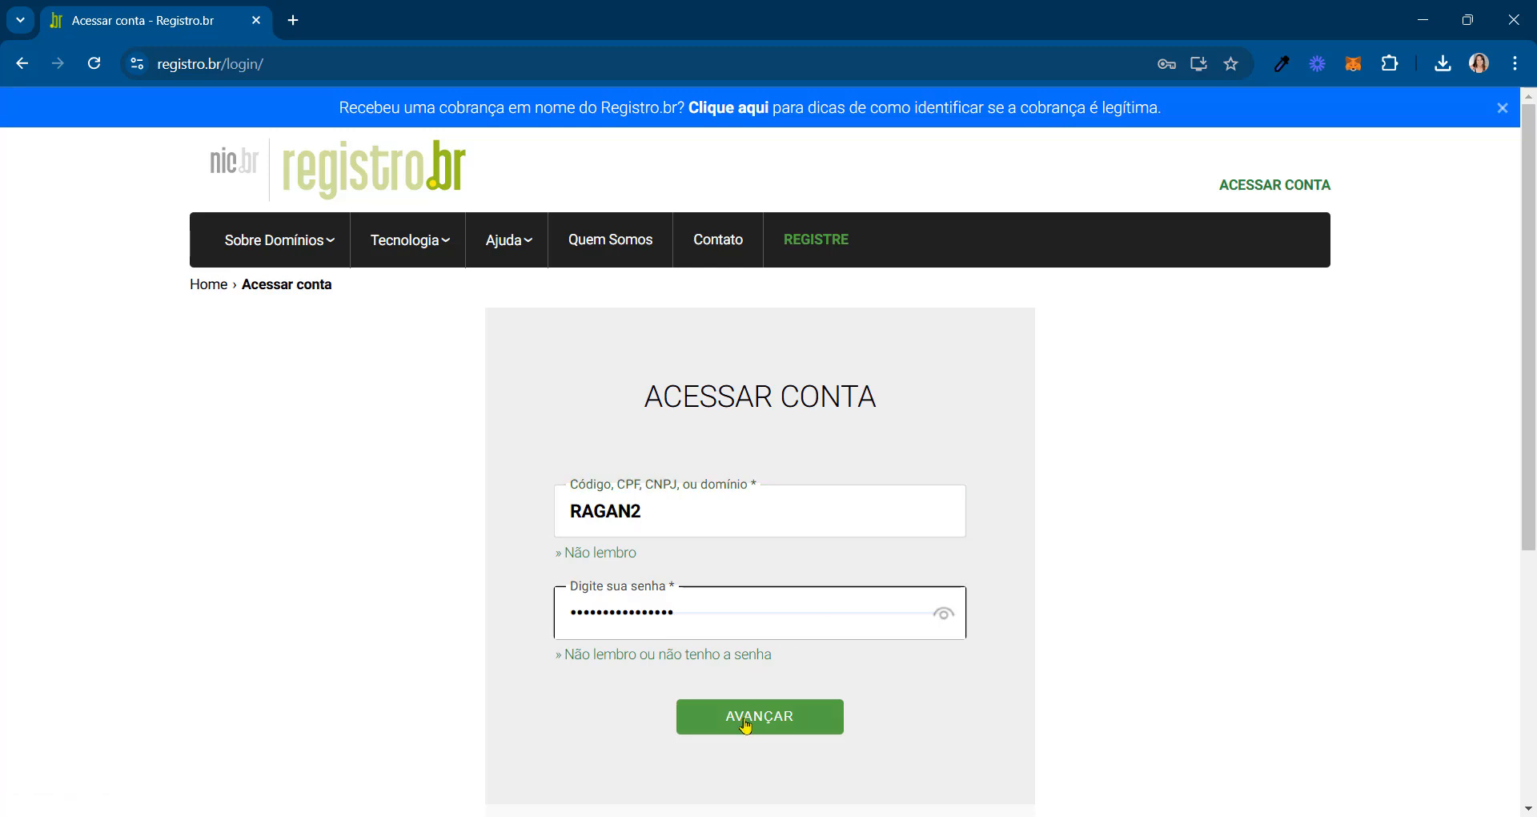
left_click(602, 634)
left_click(765, 717)
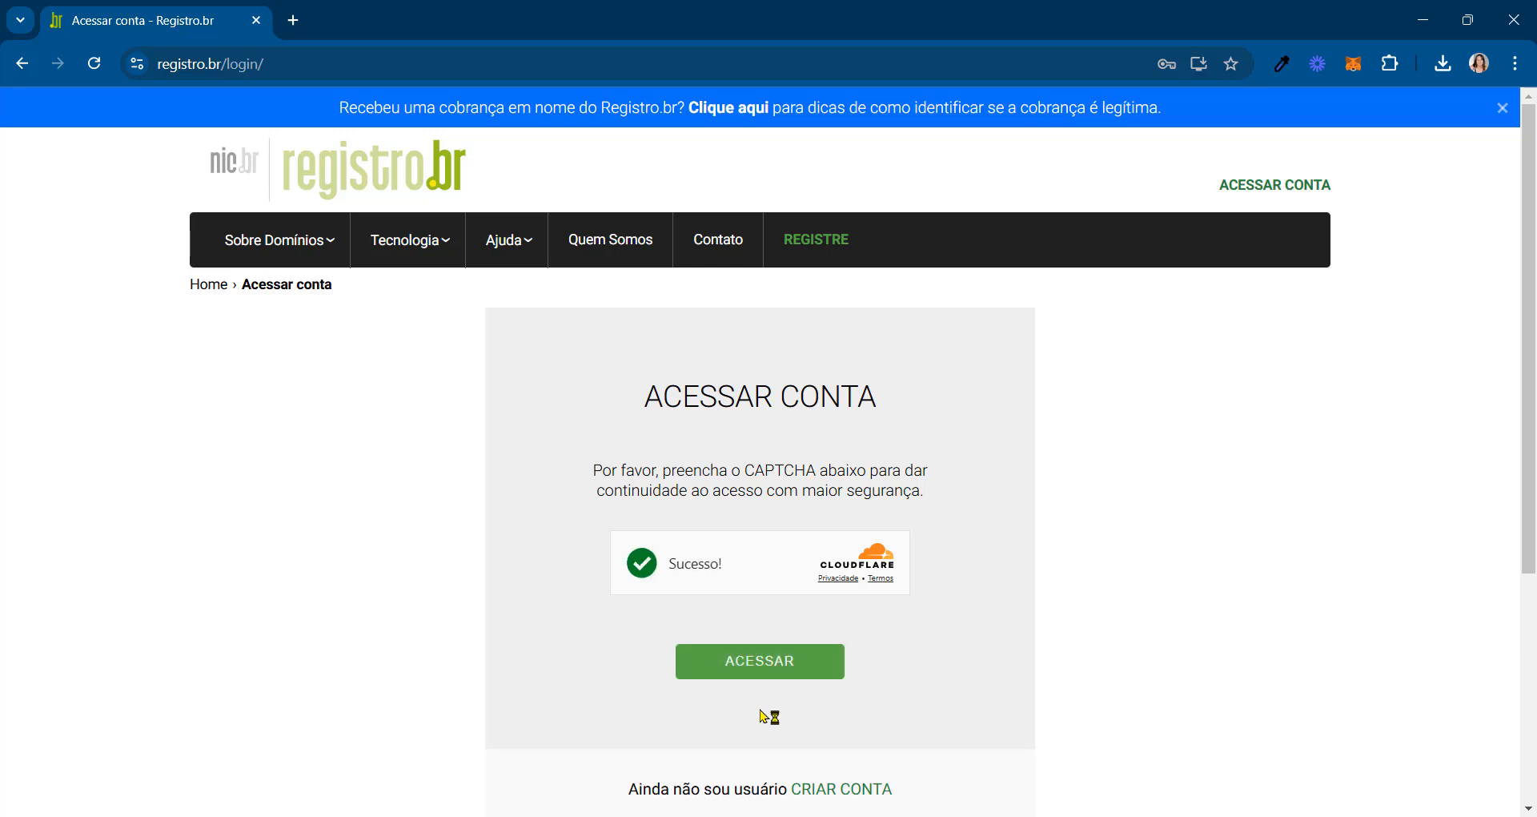
left_click(745, 664)
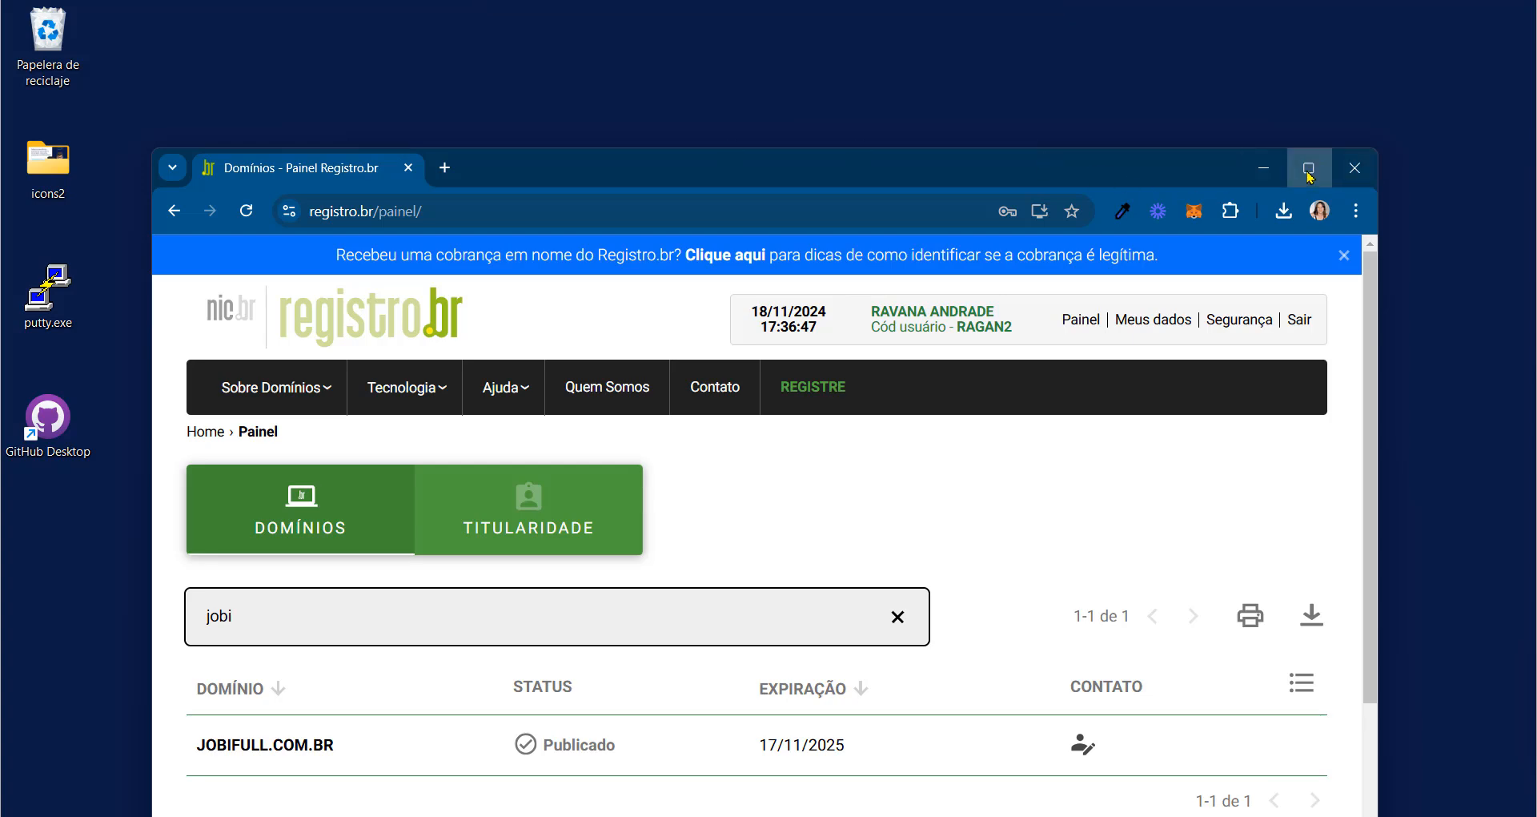
Maximize the window, filter the domain list by jobifu, and open the jobifull.com.br domain.
left_click(1309, 170)
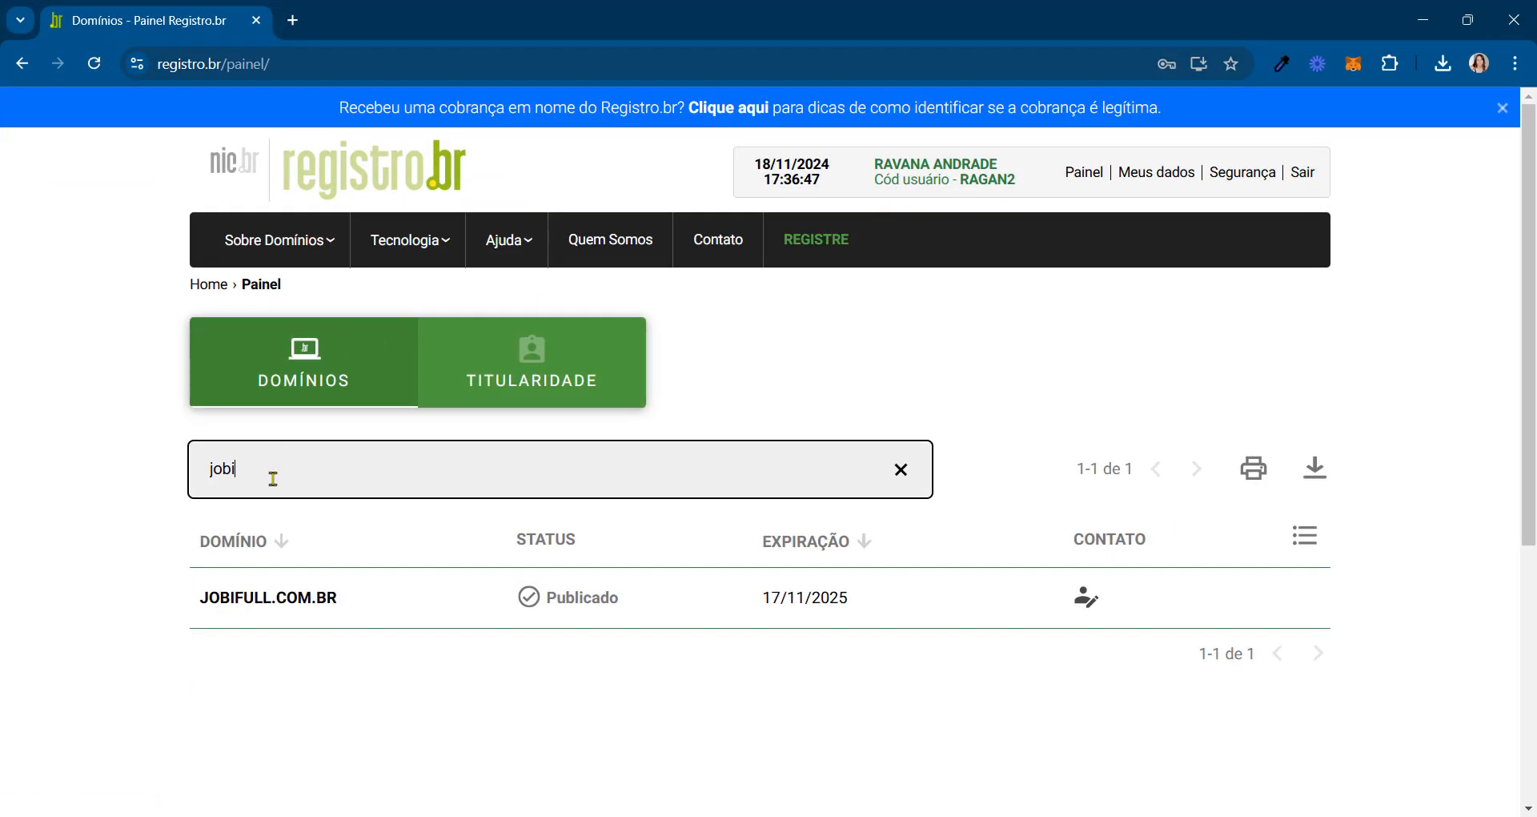
left_click_drag(273, 469, 159, 477)
left_click(317, 473)
type("fu")
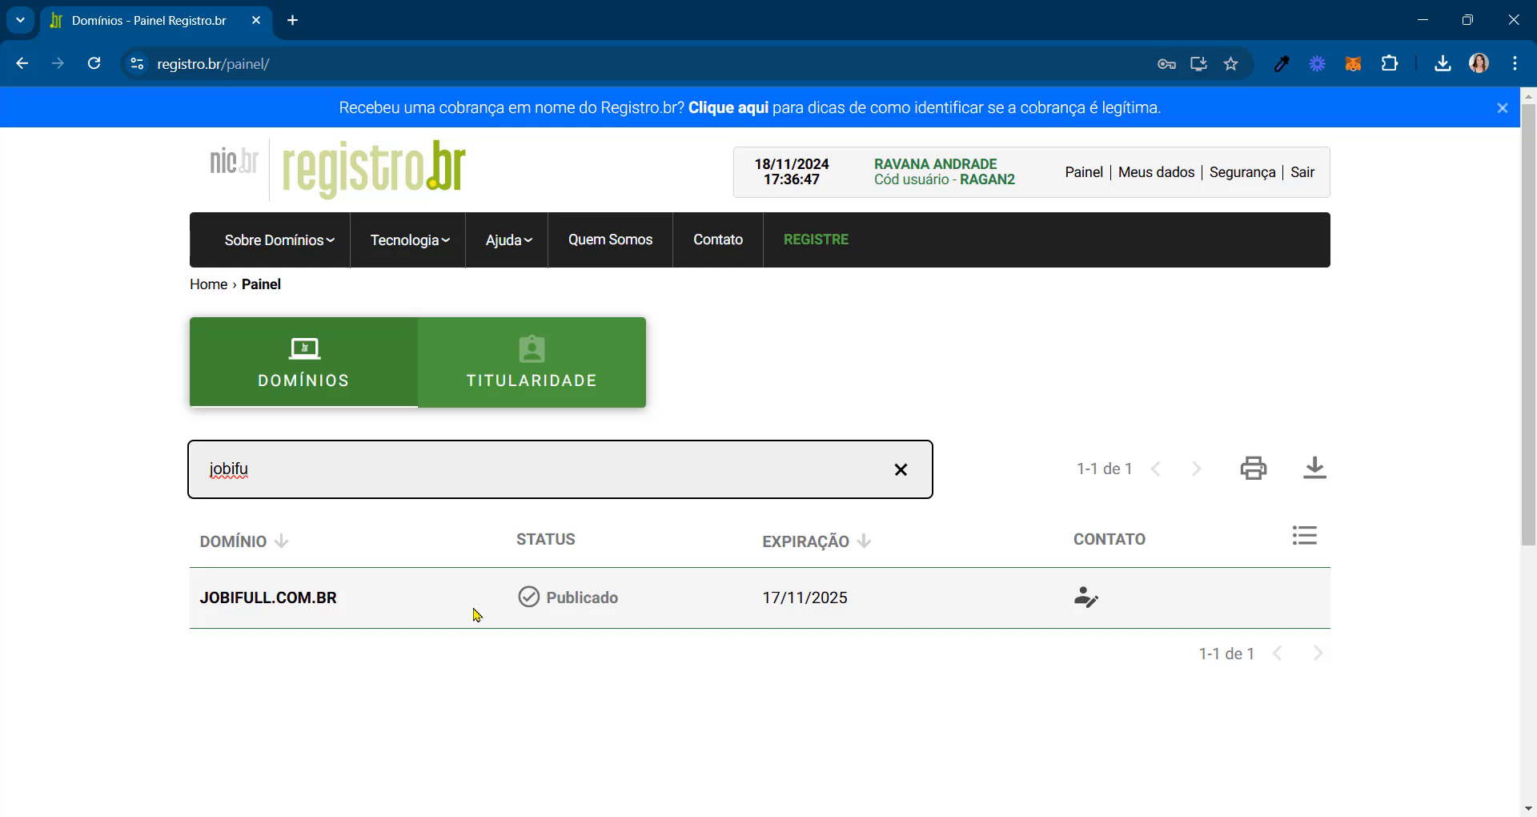
left_click(313, 608)
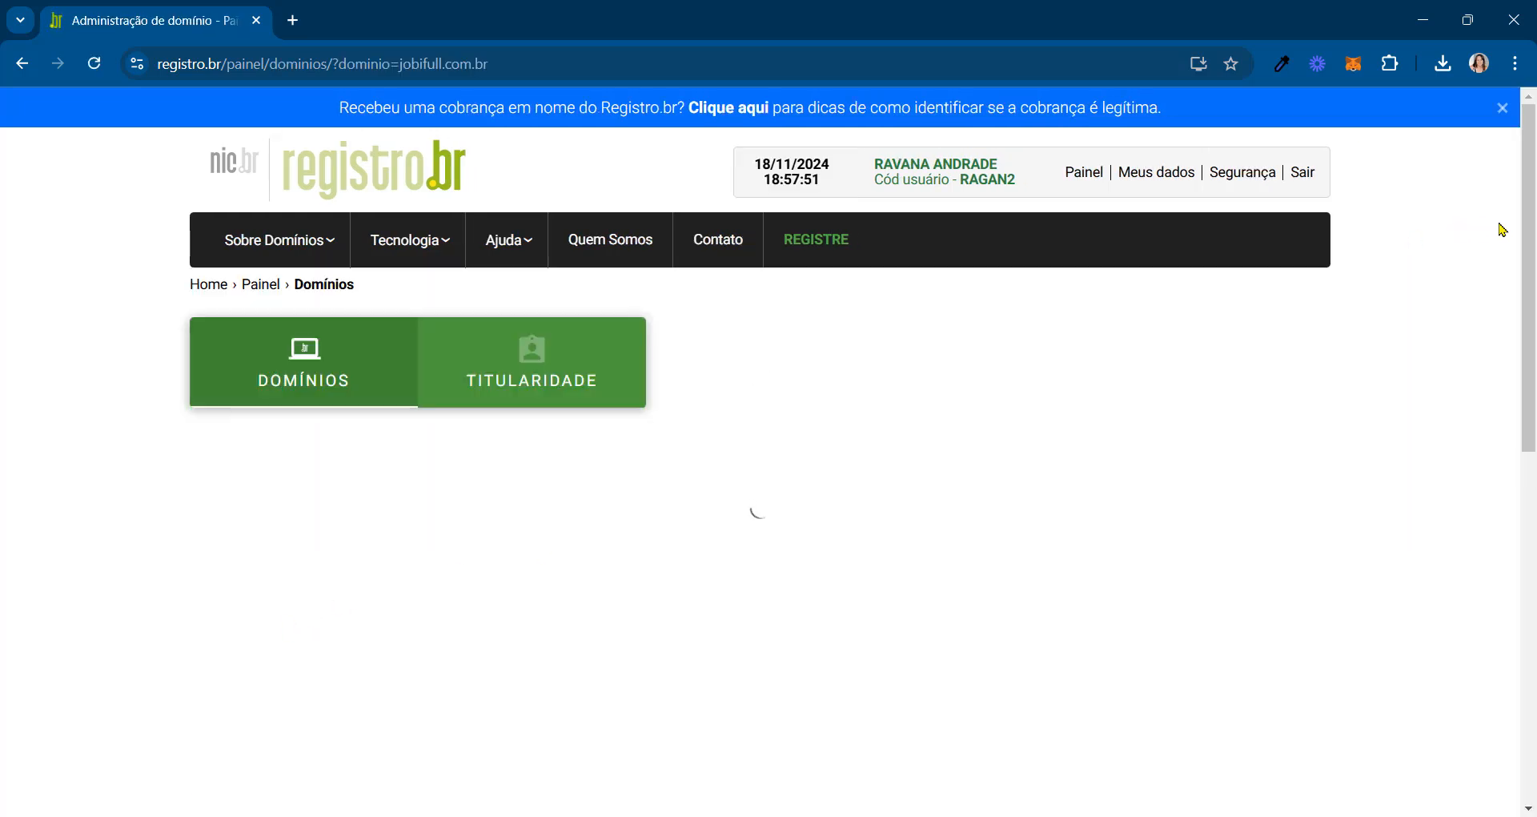
Go to the DNS section on the domain's administration page and highlight its heading.
scroll(1501, 230, "down", 5)
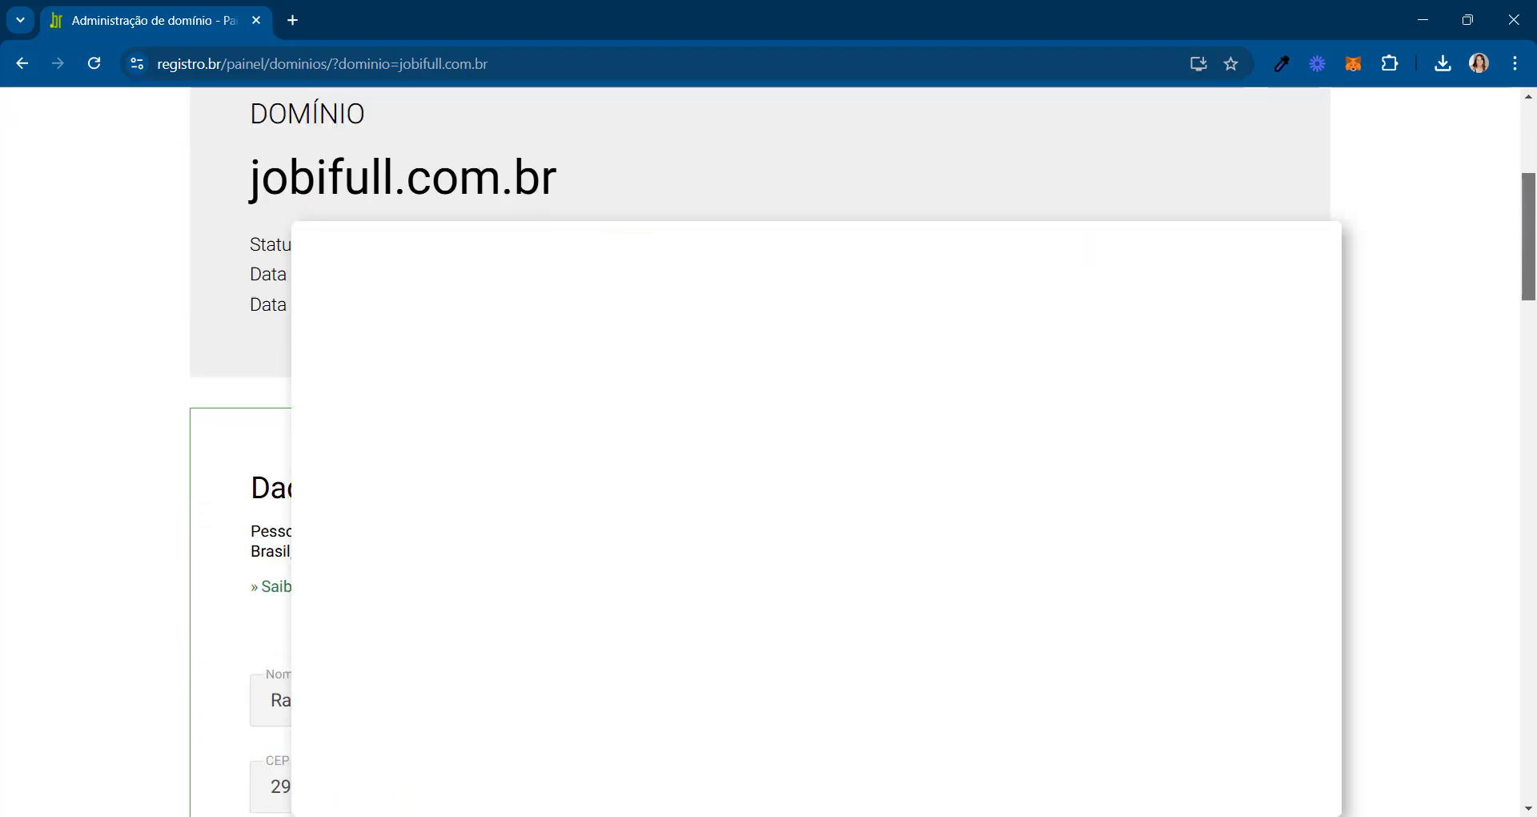
left_click_drag(1529, 236, 1531, 618)
left_click_drag(352, 220, 198, 219)
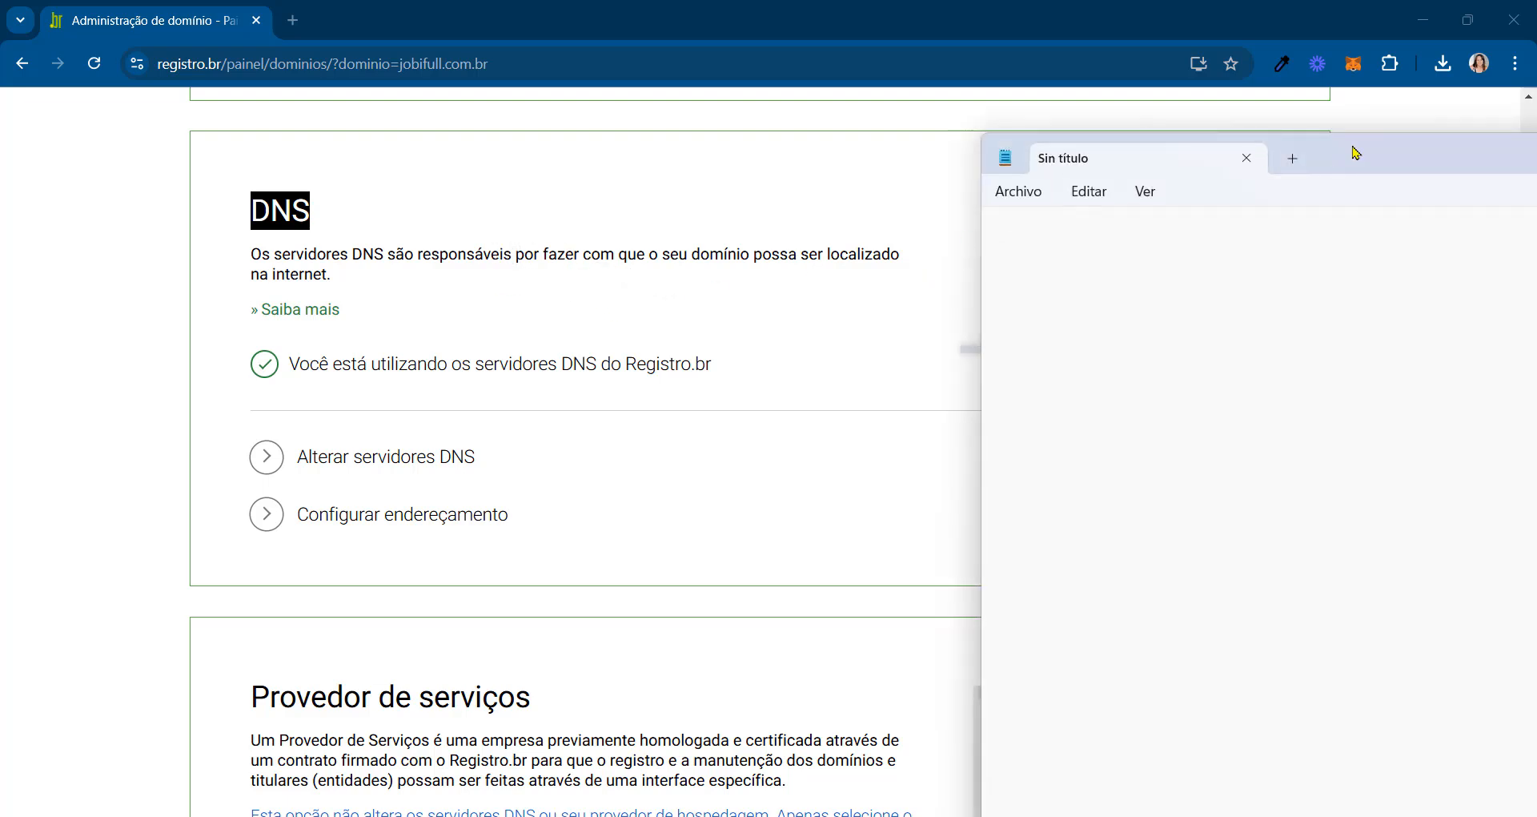
In the blank Notepad document, write ns1.uol.com.br and ns2.uol.com.br on separate lines, followed by an empty line.
left_click_drag(1358, 152, 1103, 257)
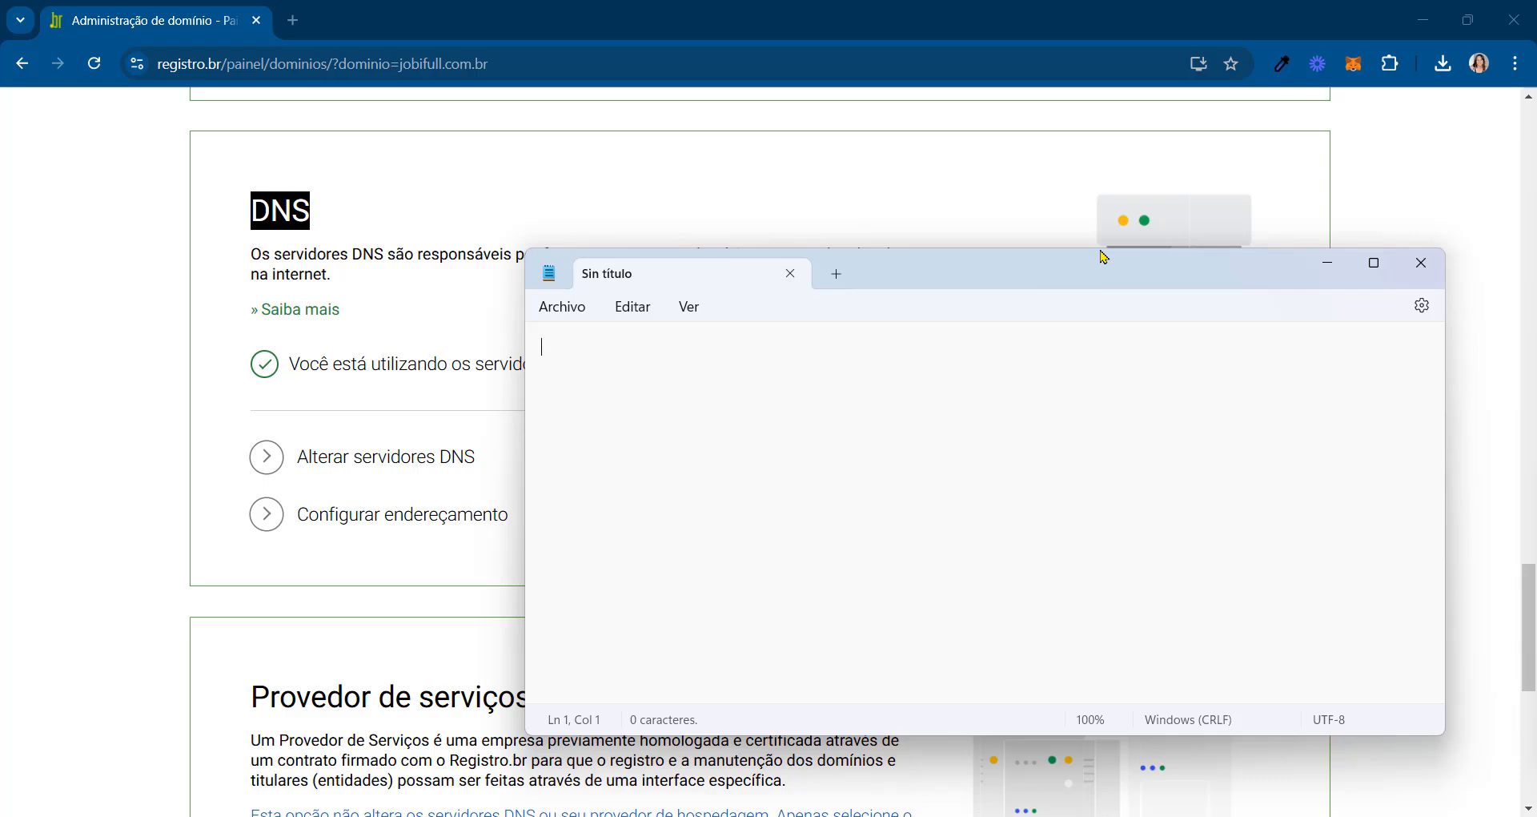
type("ns1.uol.co")
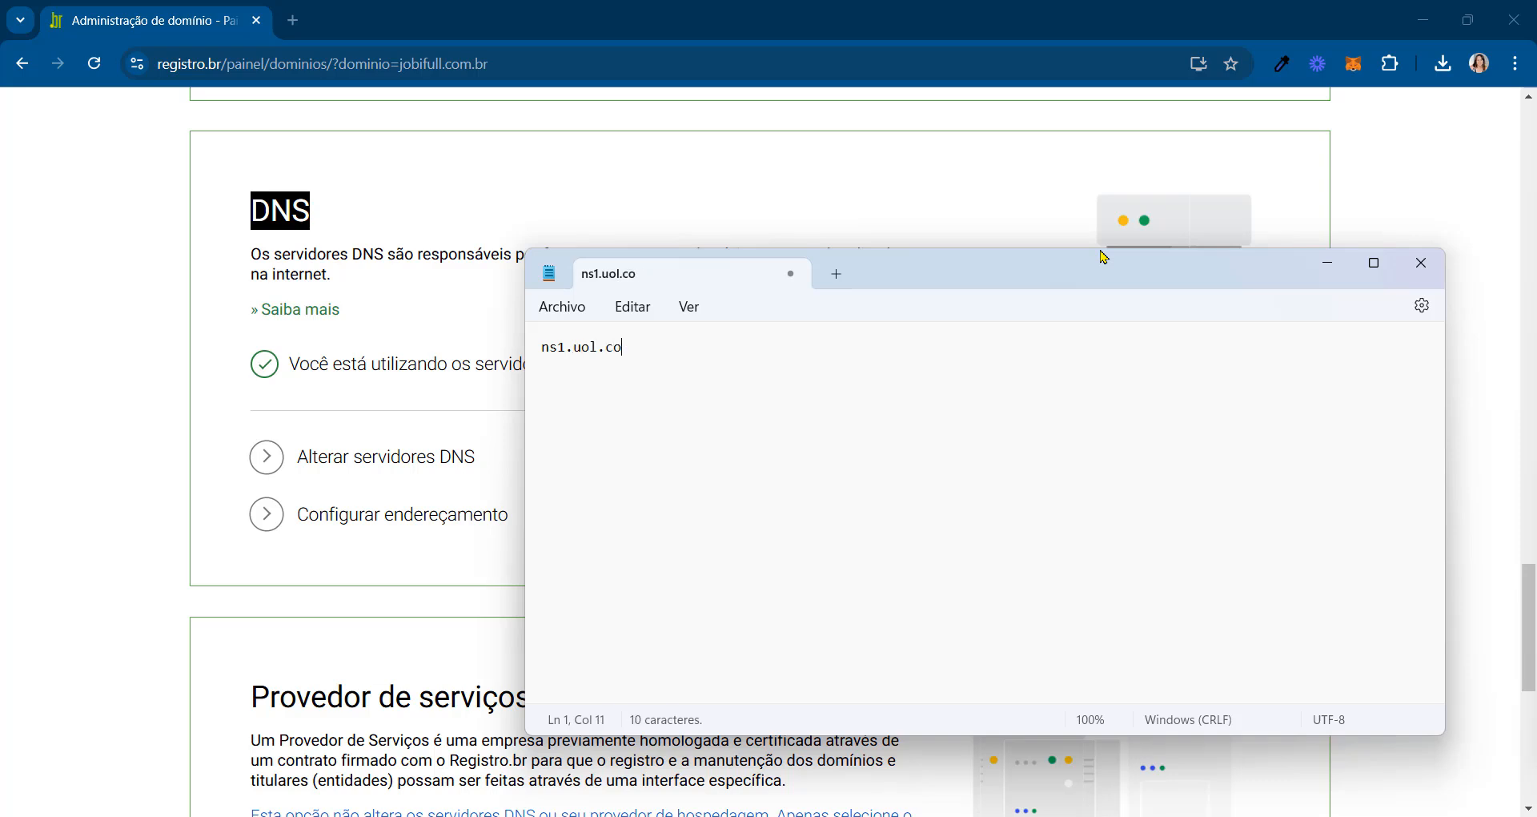
type("m.br")
key("Return")
type("ns2.uol.com.br")
key("Return")
key("Return")
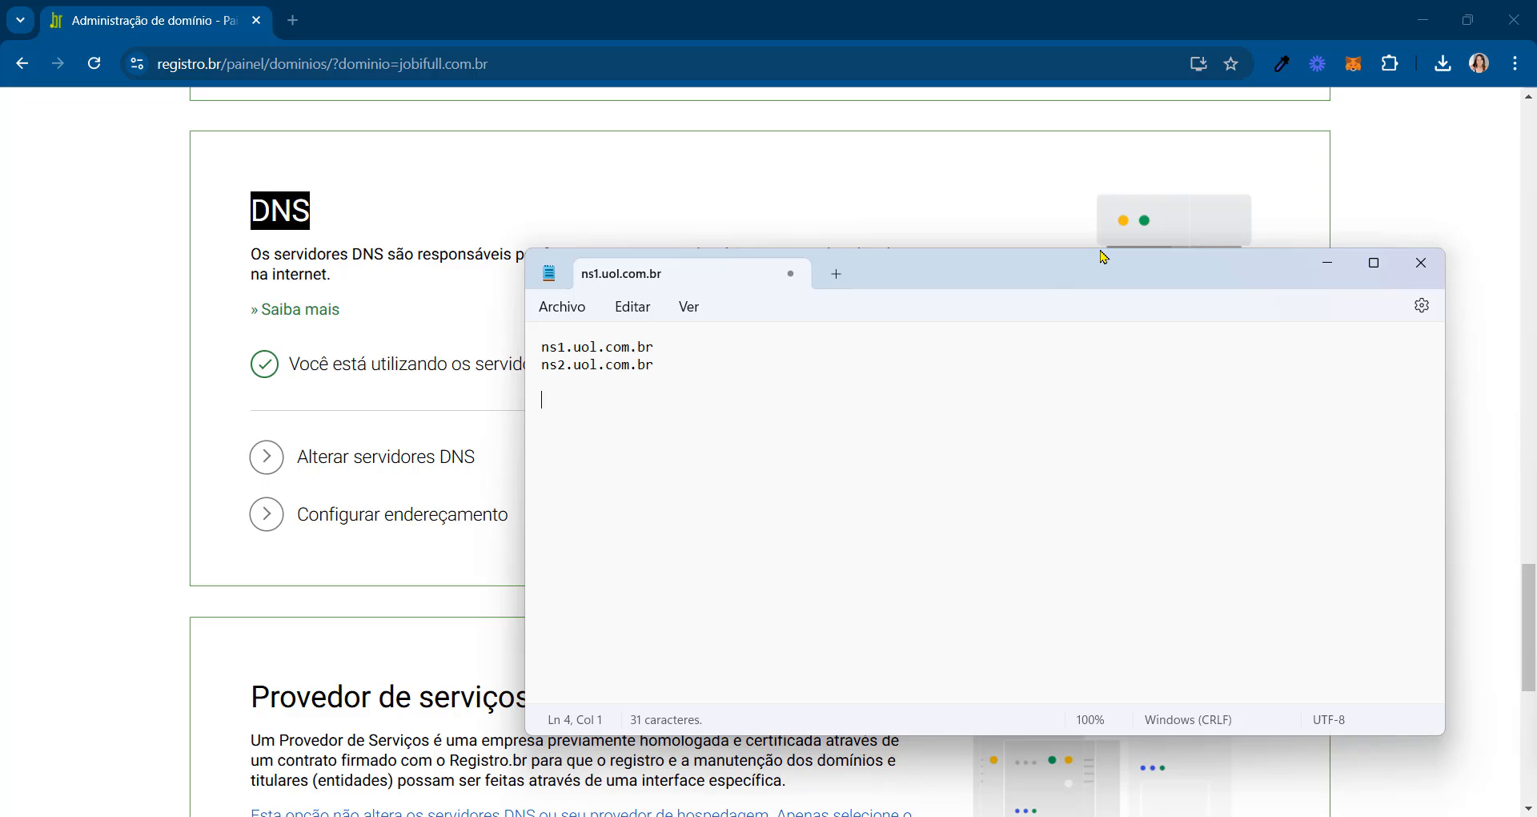
Add ns1.locaweb.com.br below the first pair, duplicate the line, and change the copy to ns2.locaweb.com.br.
type("ns1.locaweb.com.br")
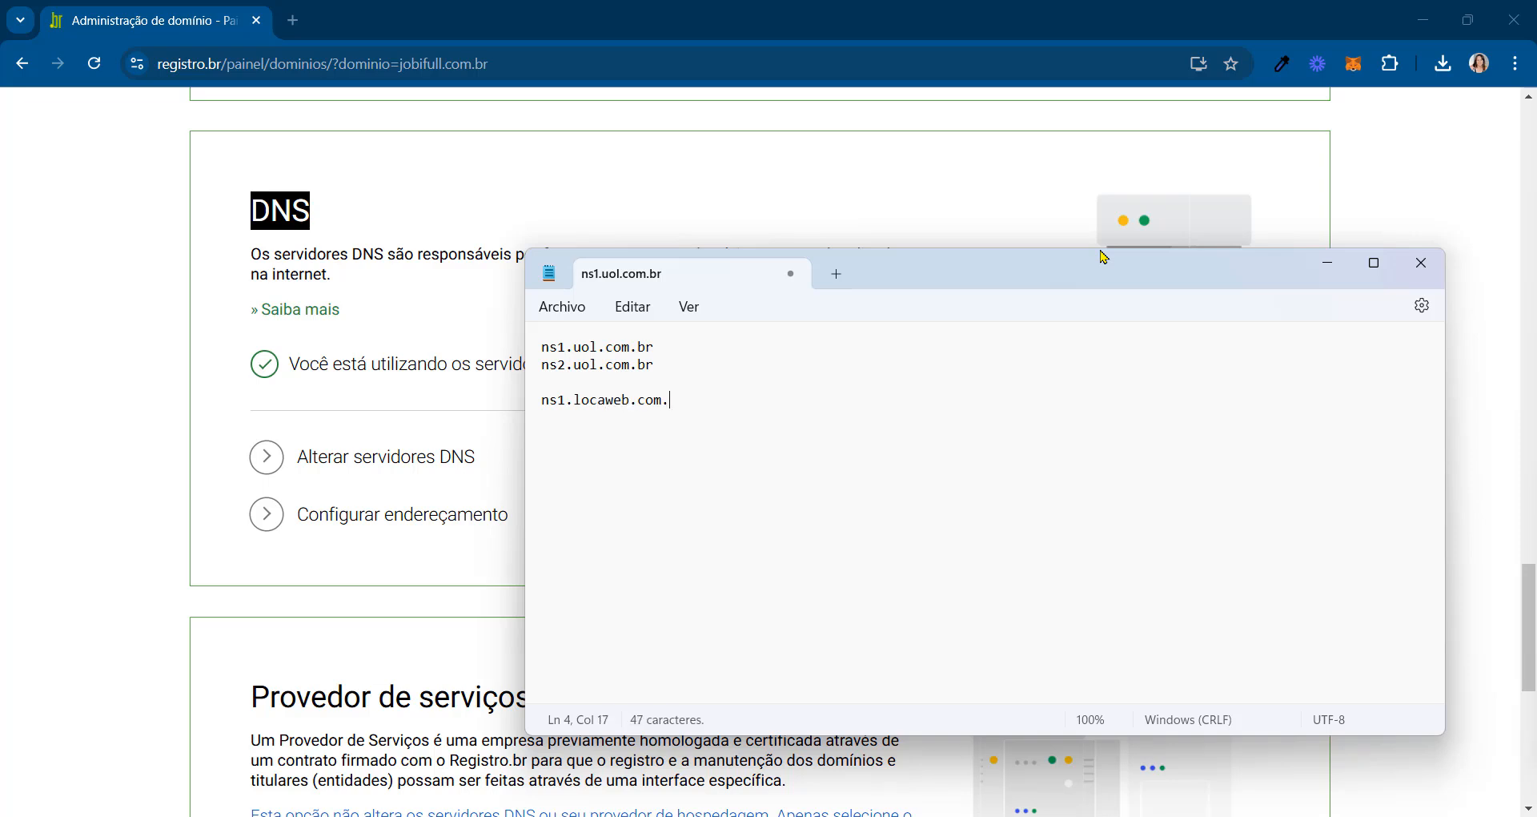
key("shift+Left")
key("shift+Left")
key("shift+Left")
key("shift+Left")
key("shift+Left")
key("shift+Left")
key("shift+Left")
key("shift+Left")
key("shift+Left")
key("shift+Left")
key("shift+Left")
key("shift+Left")
key("shift+Left")
key("shift+Left")
key("shift+Left")
key("shift+Left")
key("shift+Left")
key("shift+Left")
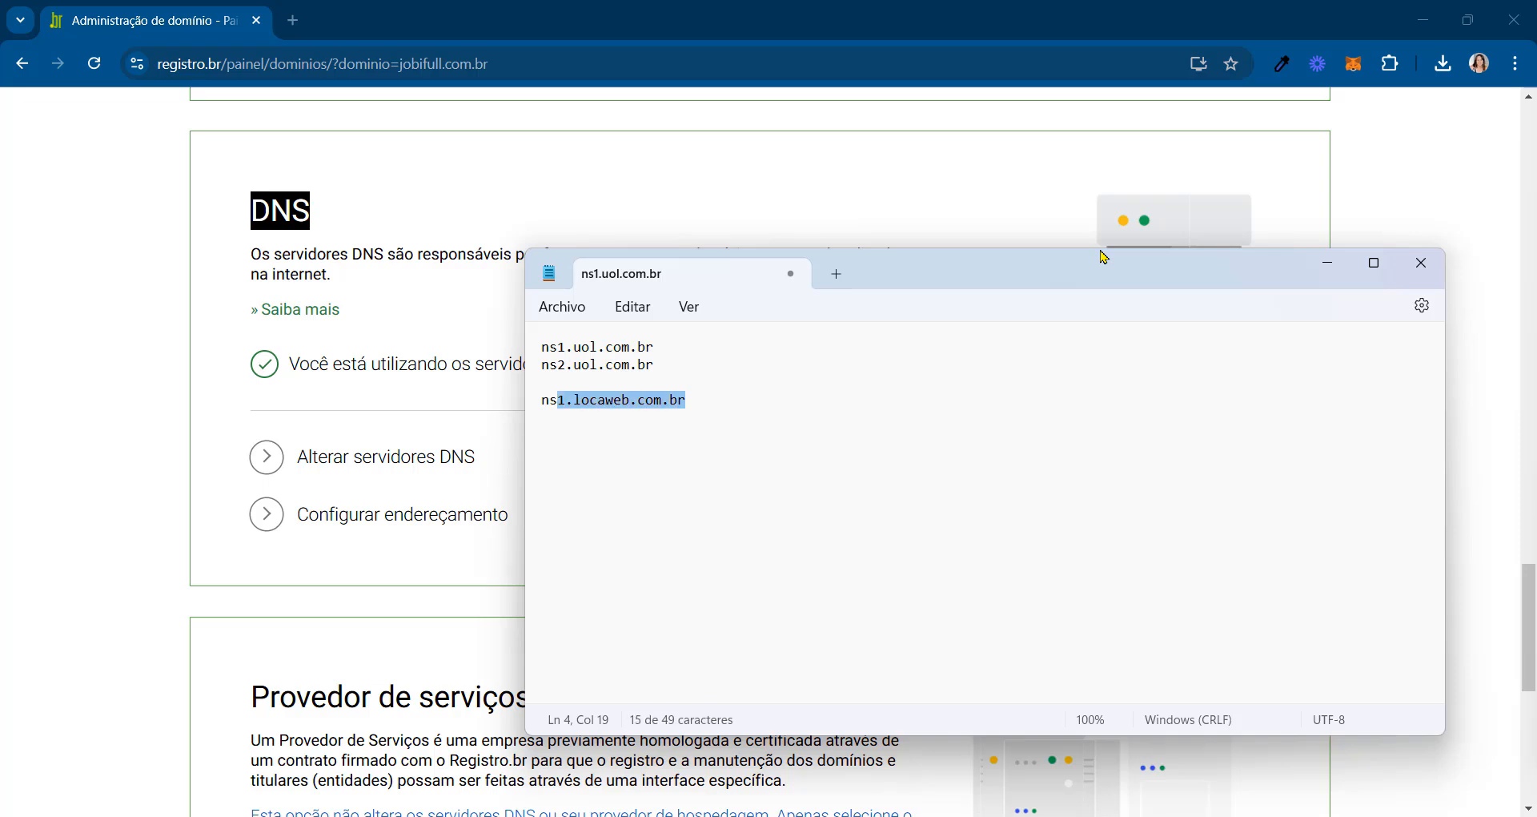
key("ctrl+c")
key("End")
key("Return")
key("ctrl+v")
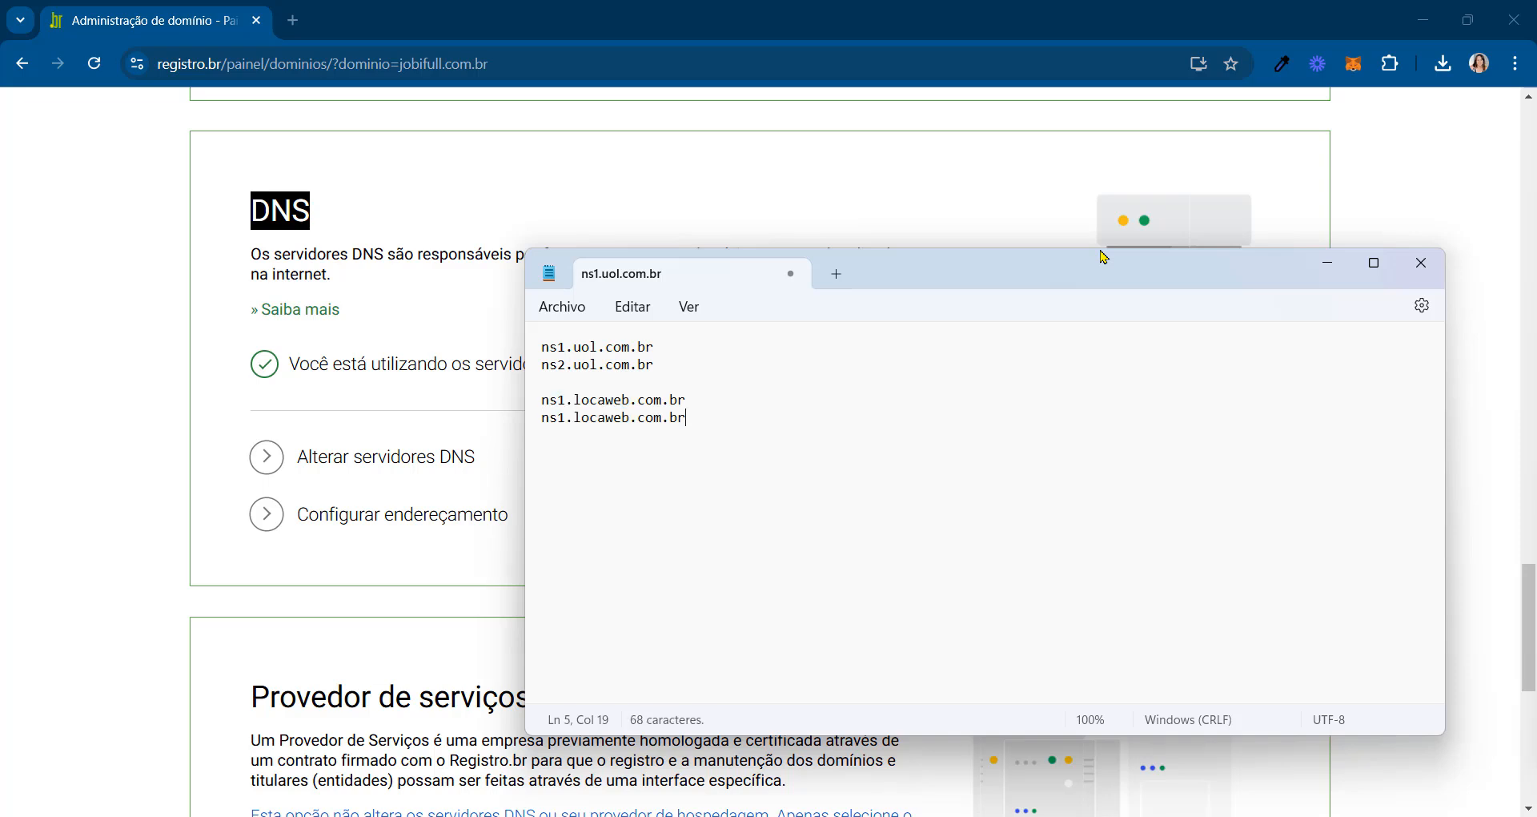
left_click(566, 418)
key("BackSpace")
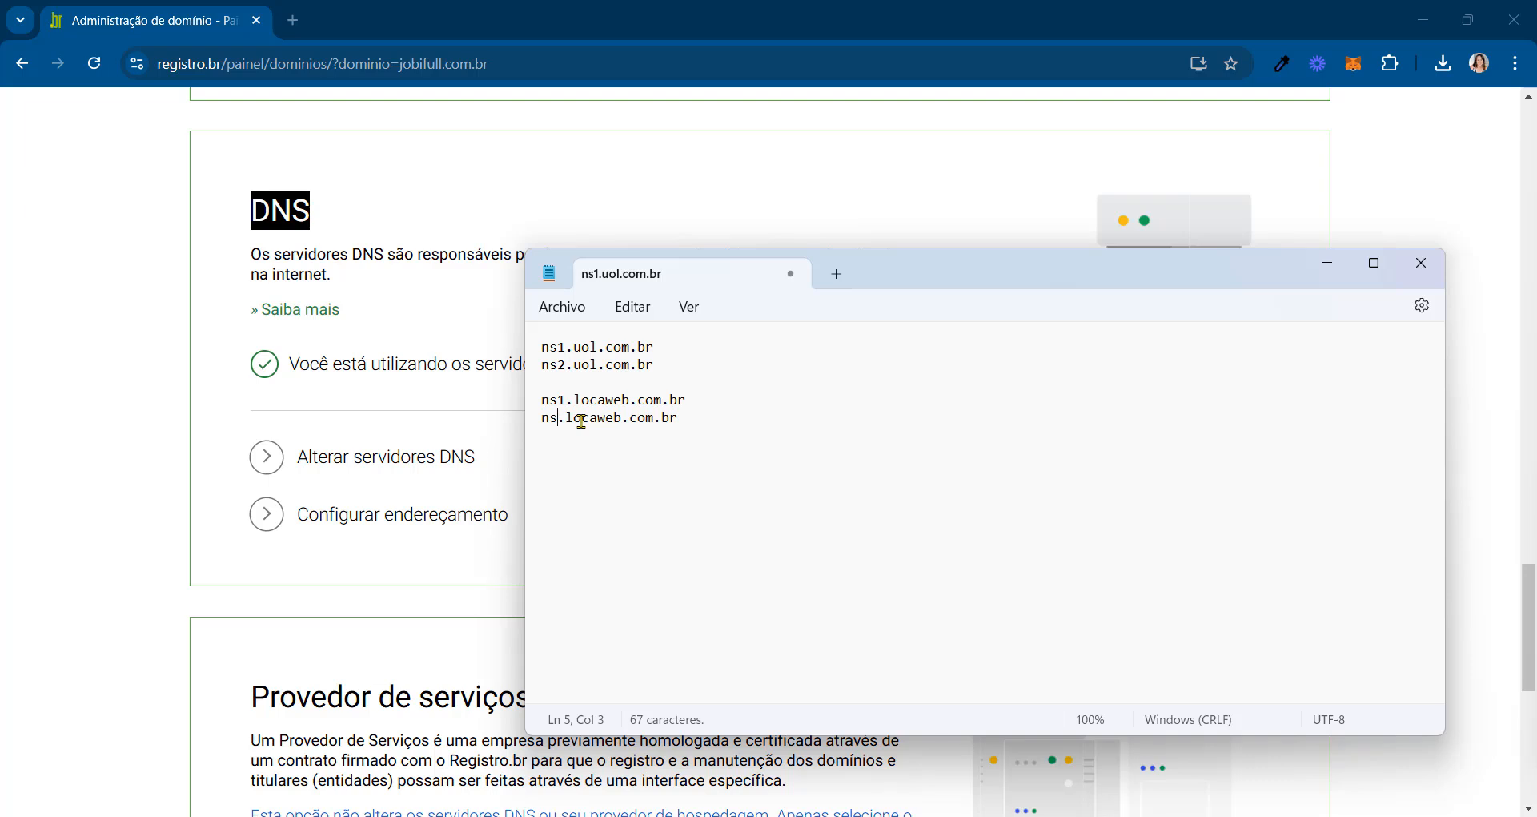
type("2")
Highlight both pairs of example name servers in the note to point them out.
left_click_drag(700, 421, 521, 346)
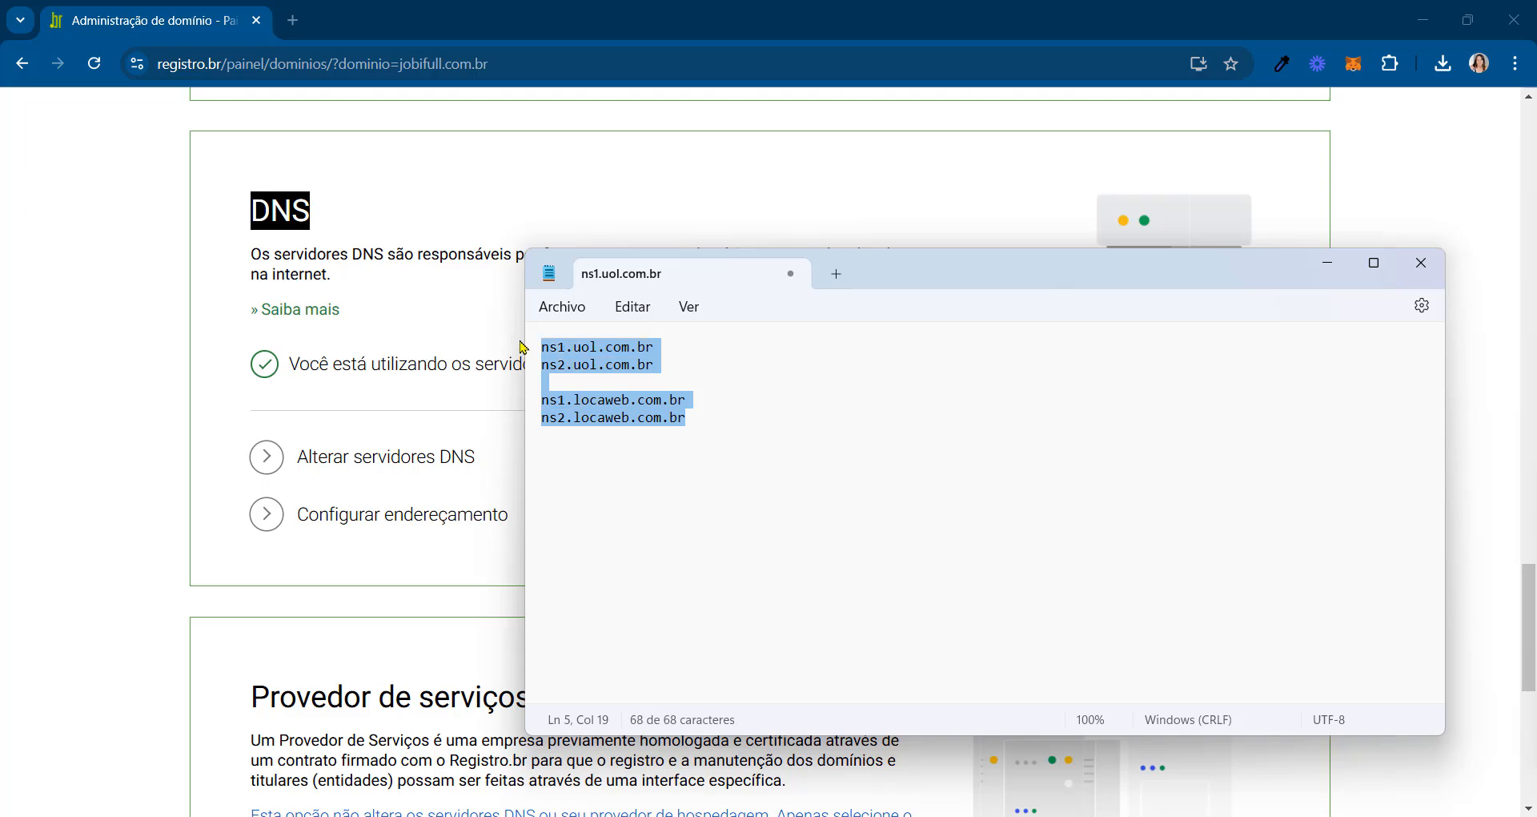
left_click(772, 407)
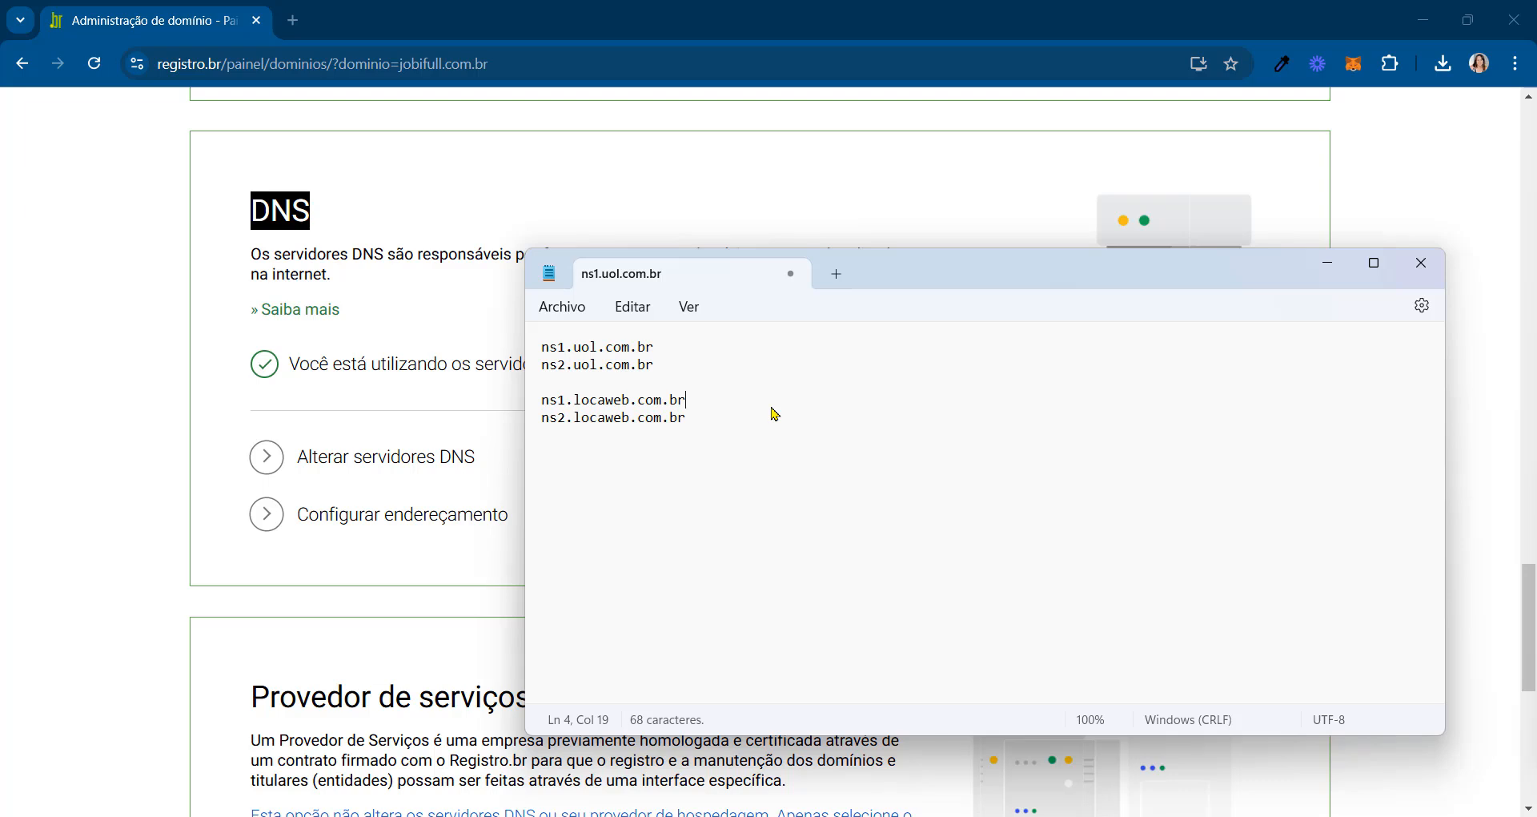
left_click_drag(689, 420, 533, 344)
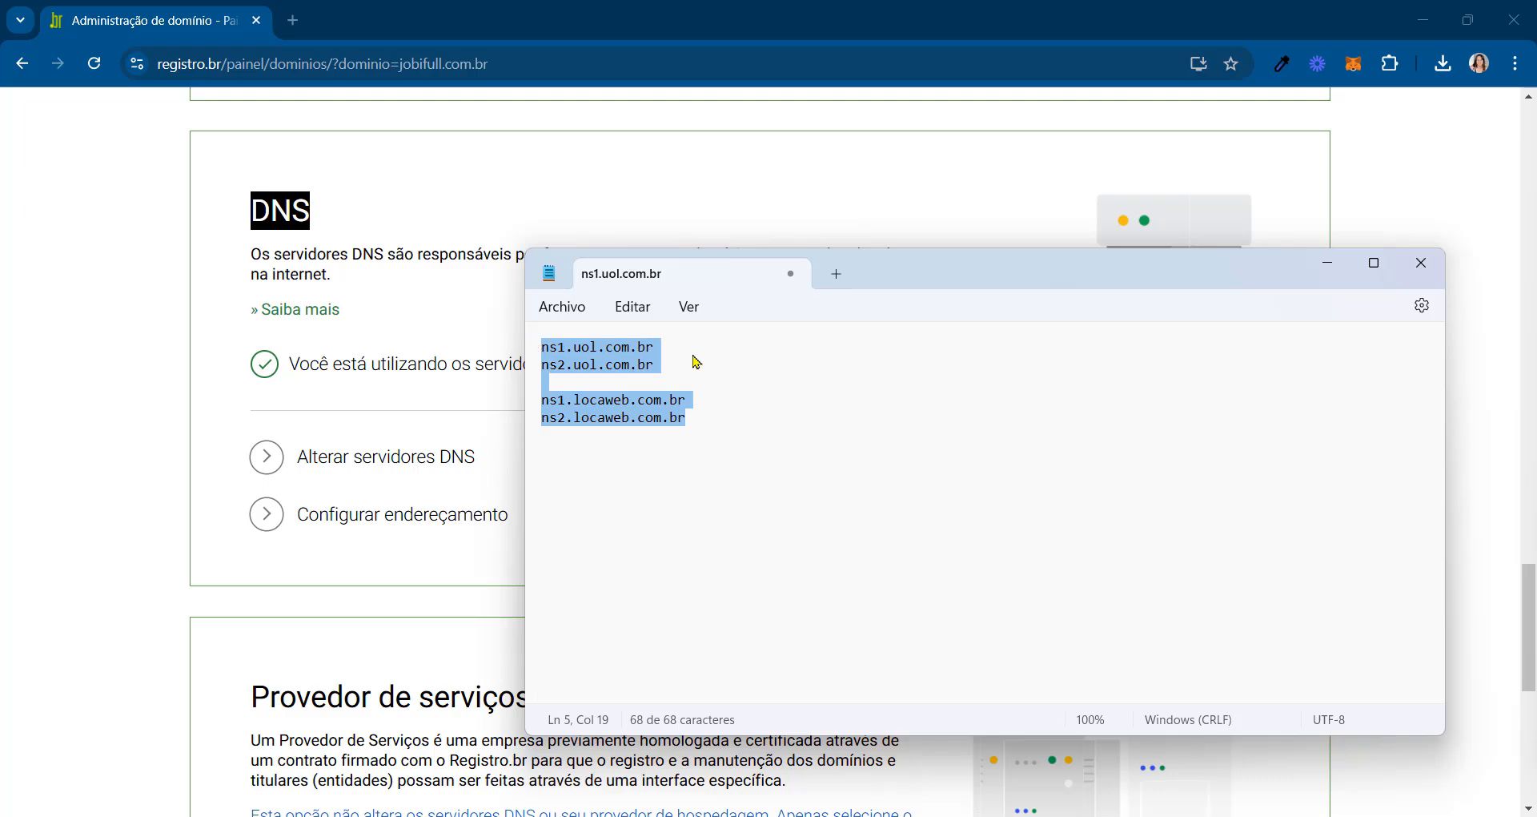
left_click(943, 382)
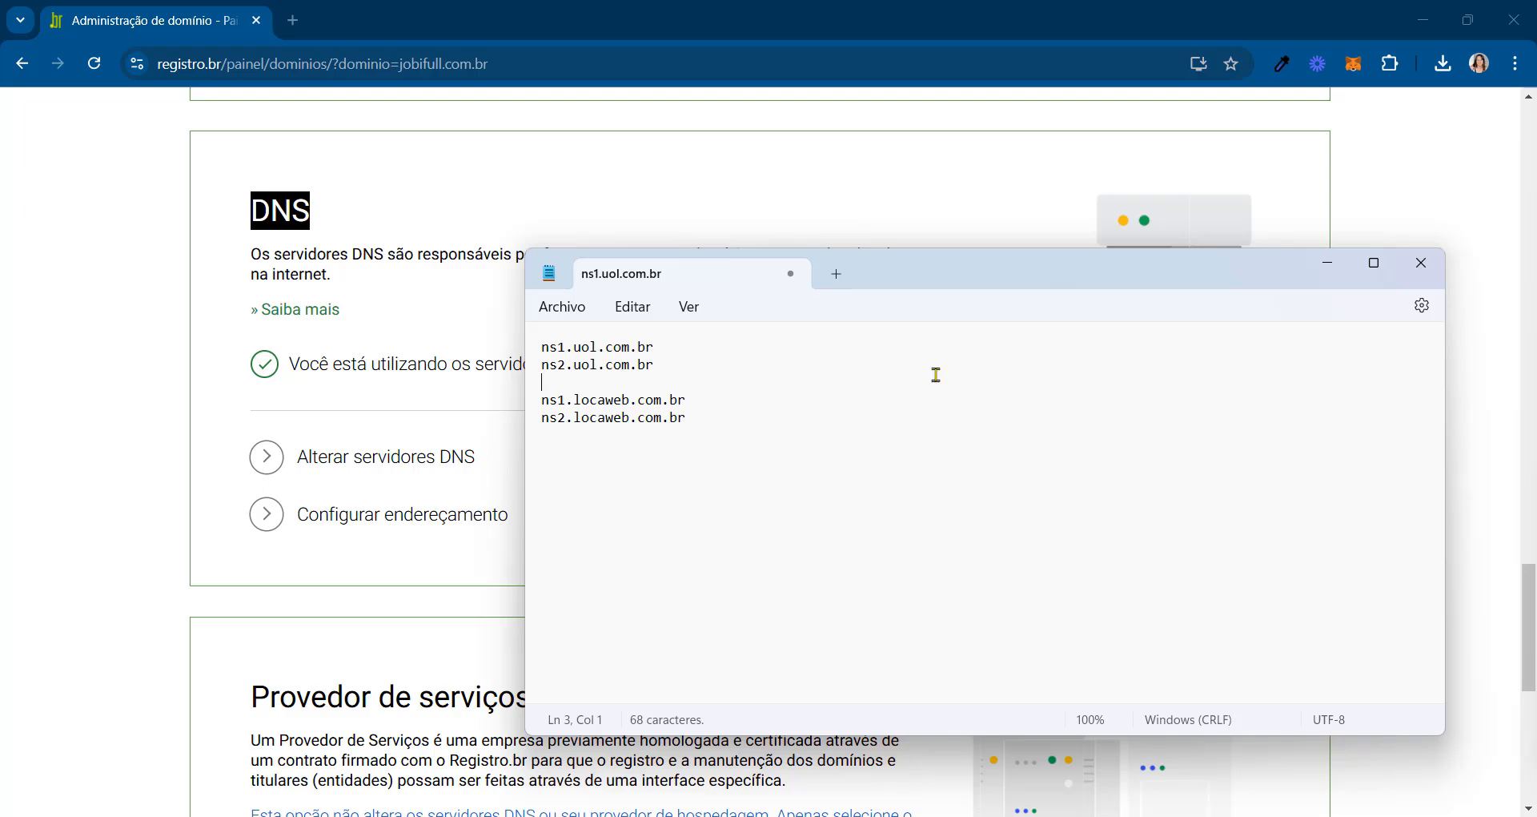
Add the IP address 145.80.155.93 below the name servers, separated by an empty line.
left_click(833, 415)
key("Return")
key("Return")
type("145.80.155.93")
Move the note aside and fill the DNS server change form with ns1.locaweb.com.br as Servidor 1 and ns2.locaweb.com.br as Servidor 2.
left_click_drag(883, 279, 1536, 282)
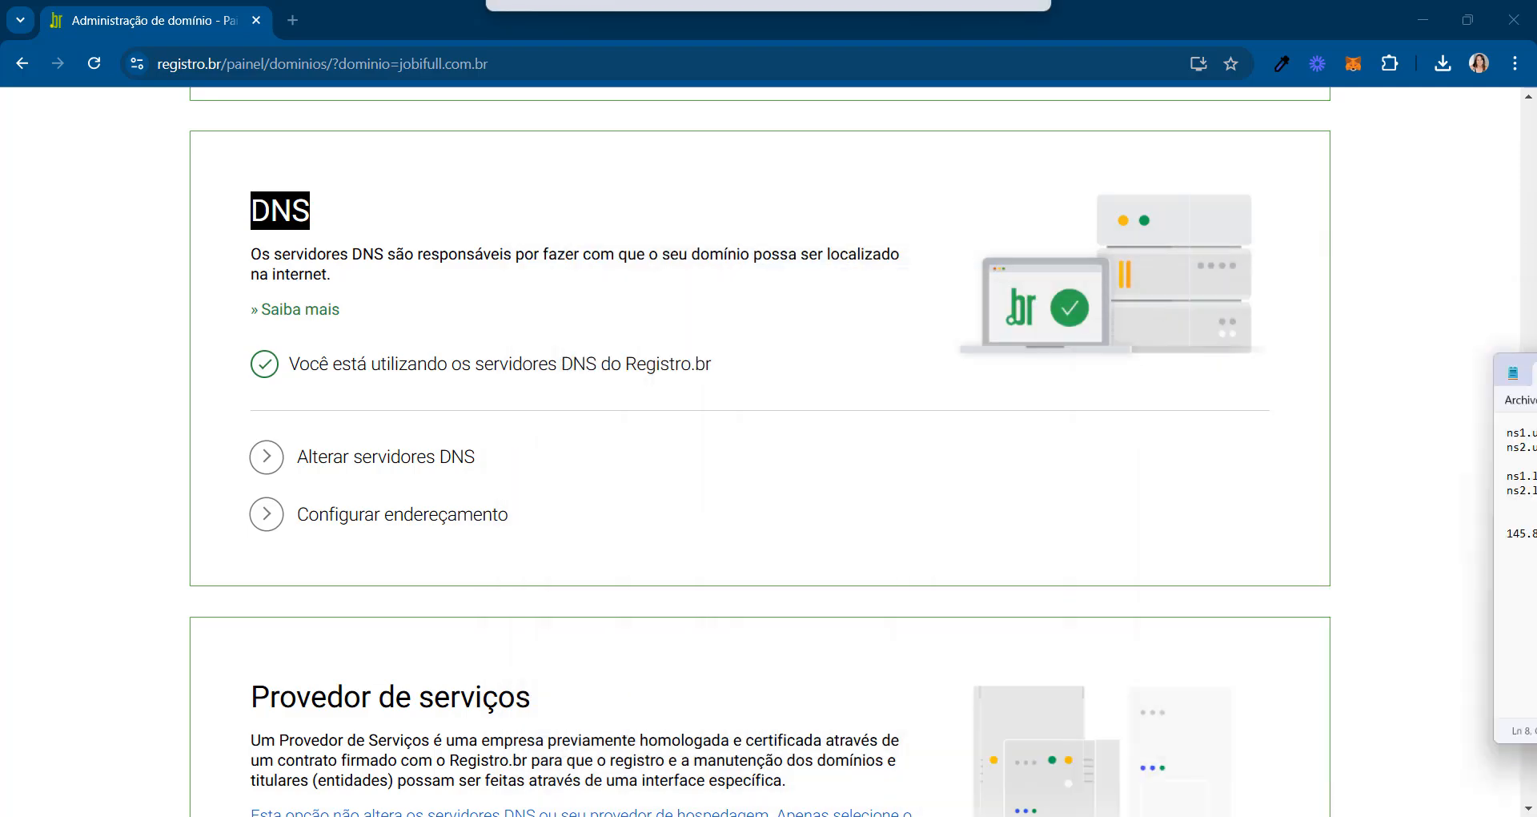
left_click(411, 471)
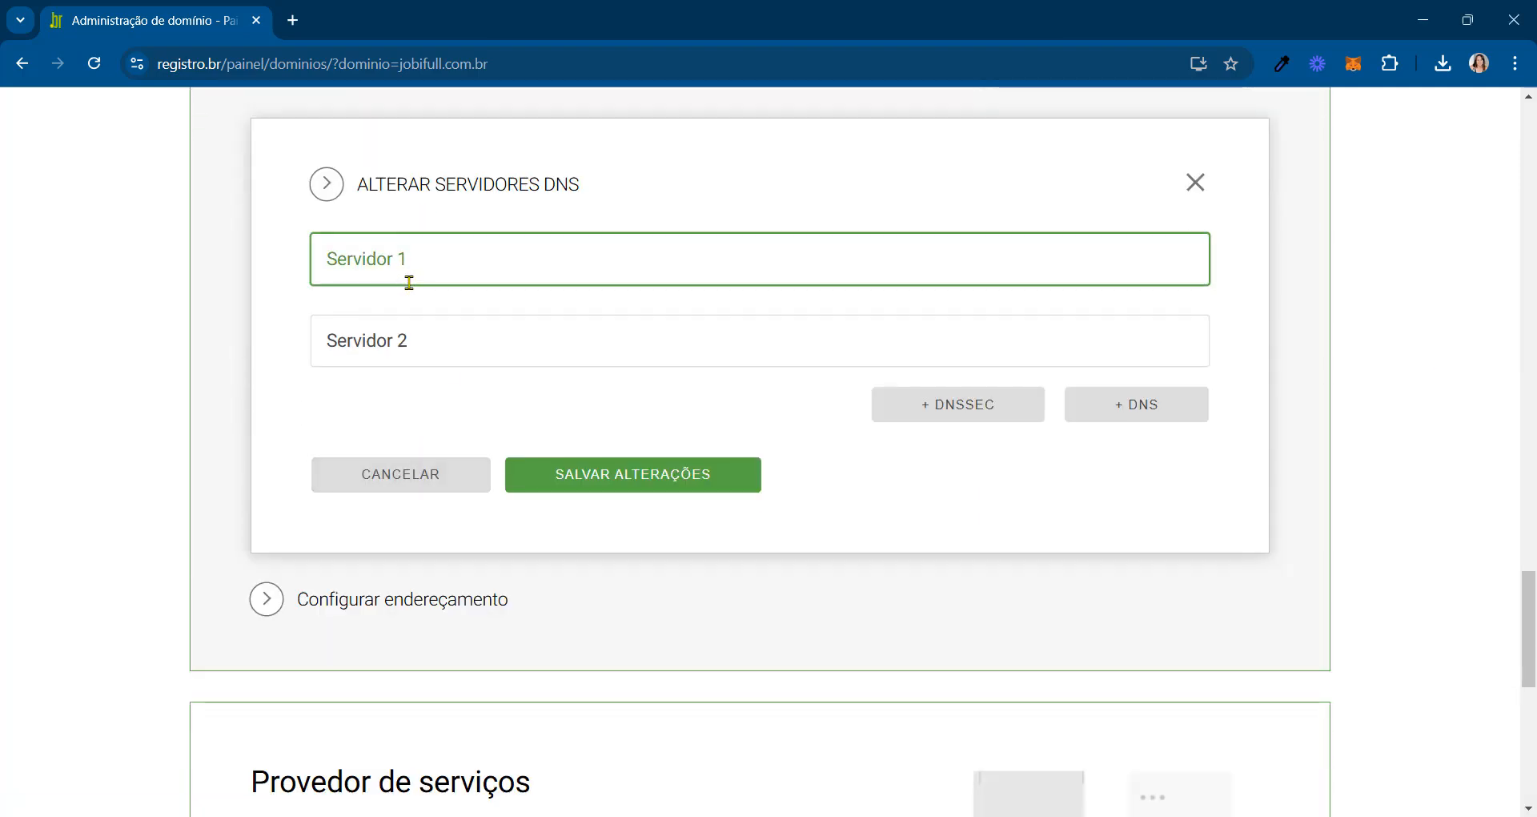
left_click(426, 265)
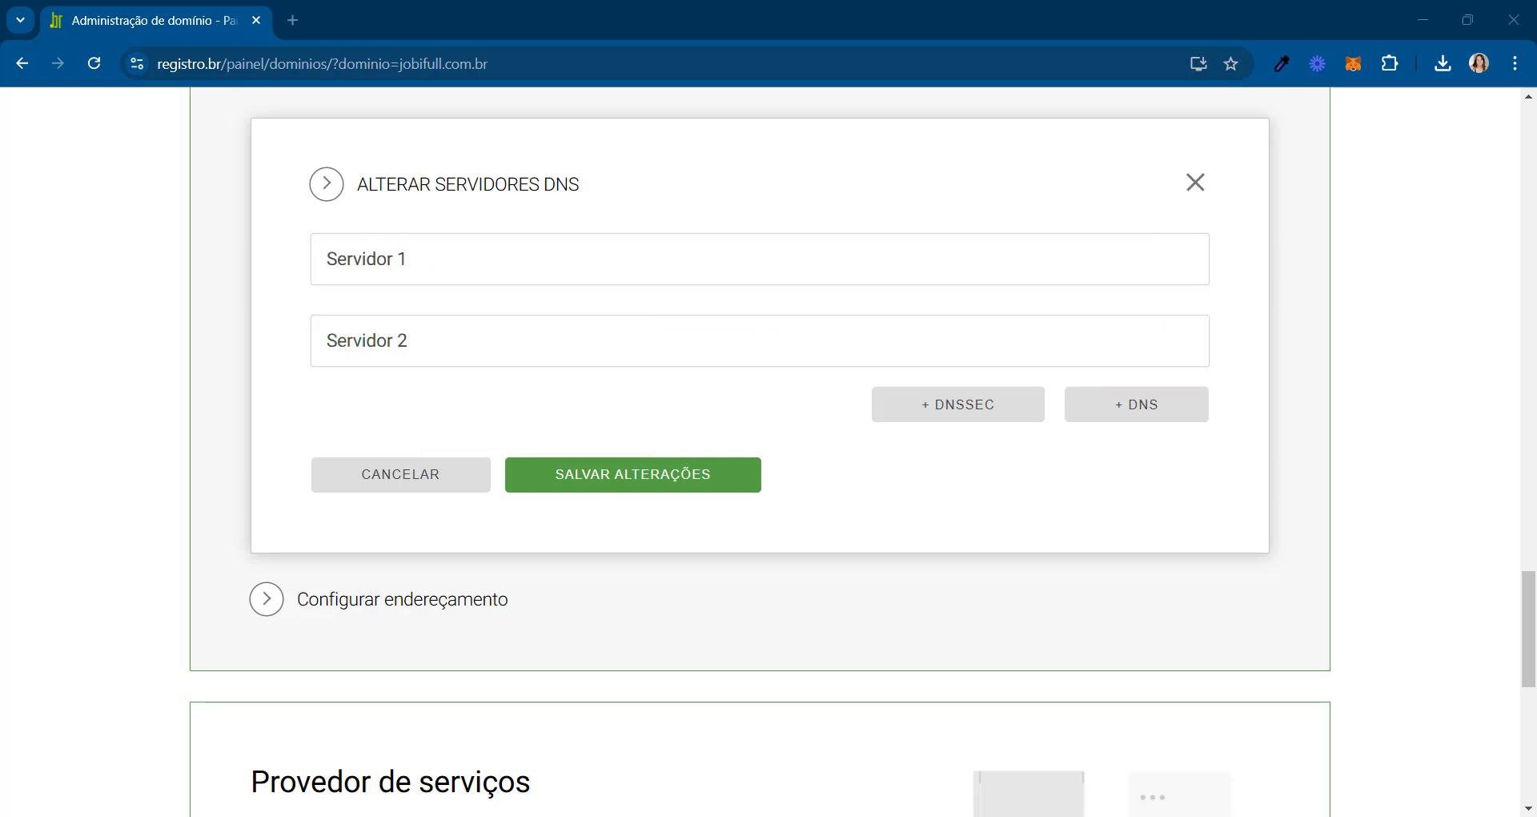
left_click(556, 250)
key("ctrl+v")
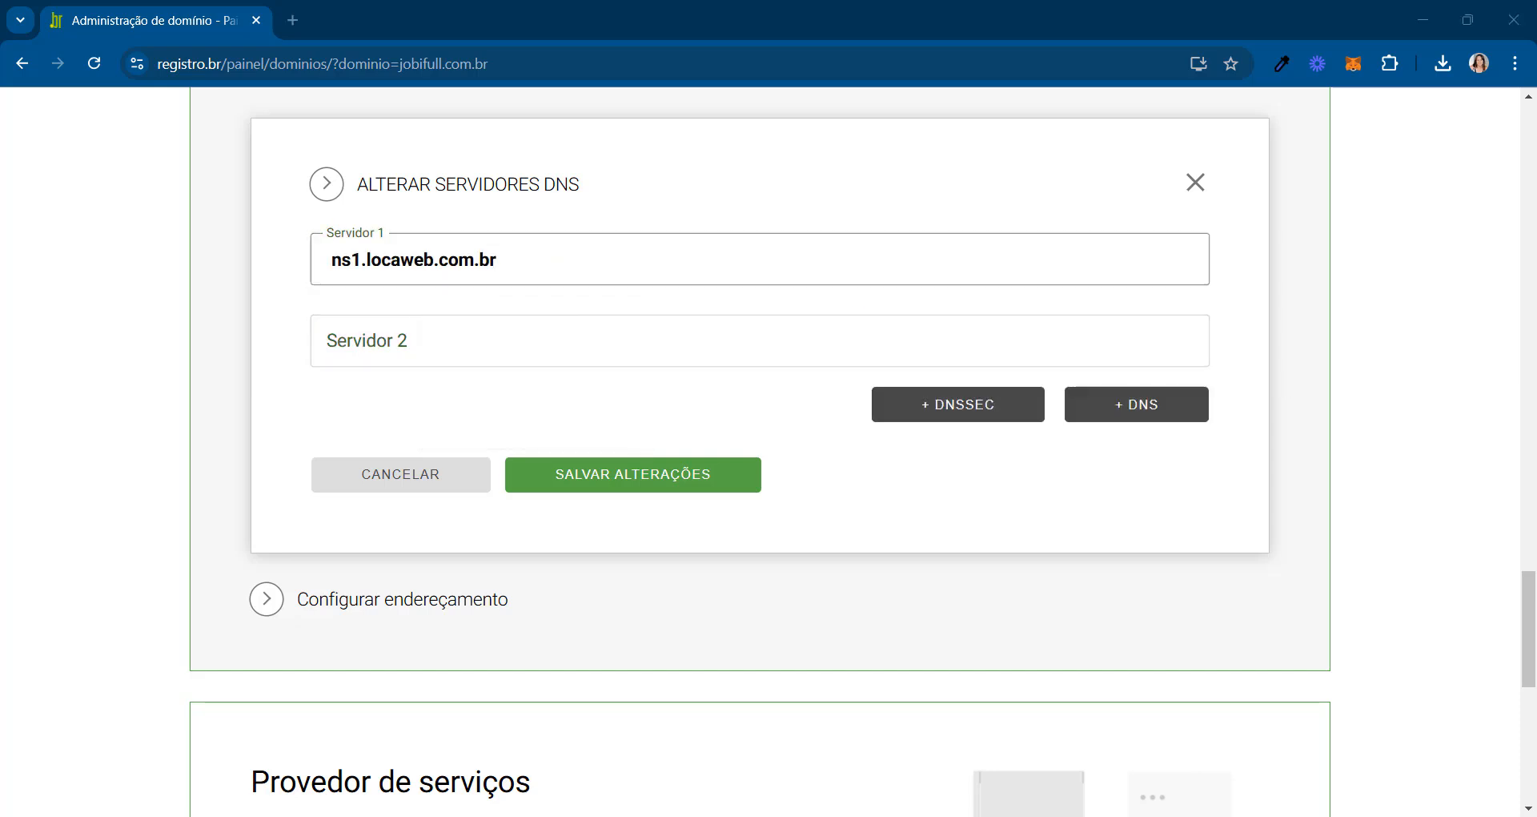
left_click(377, 323)
key("ctrl+v")
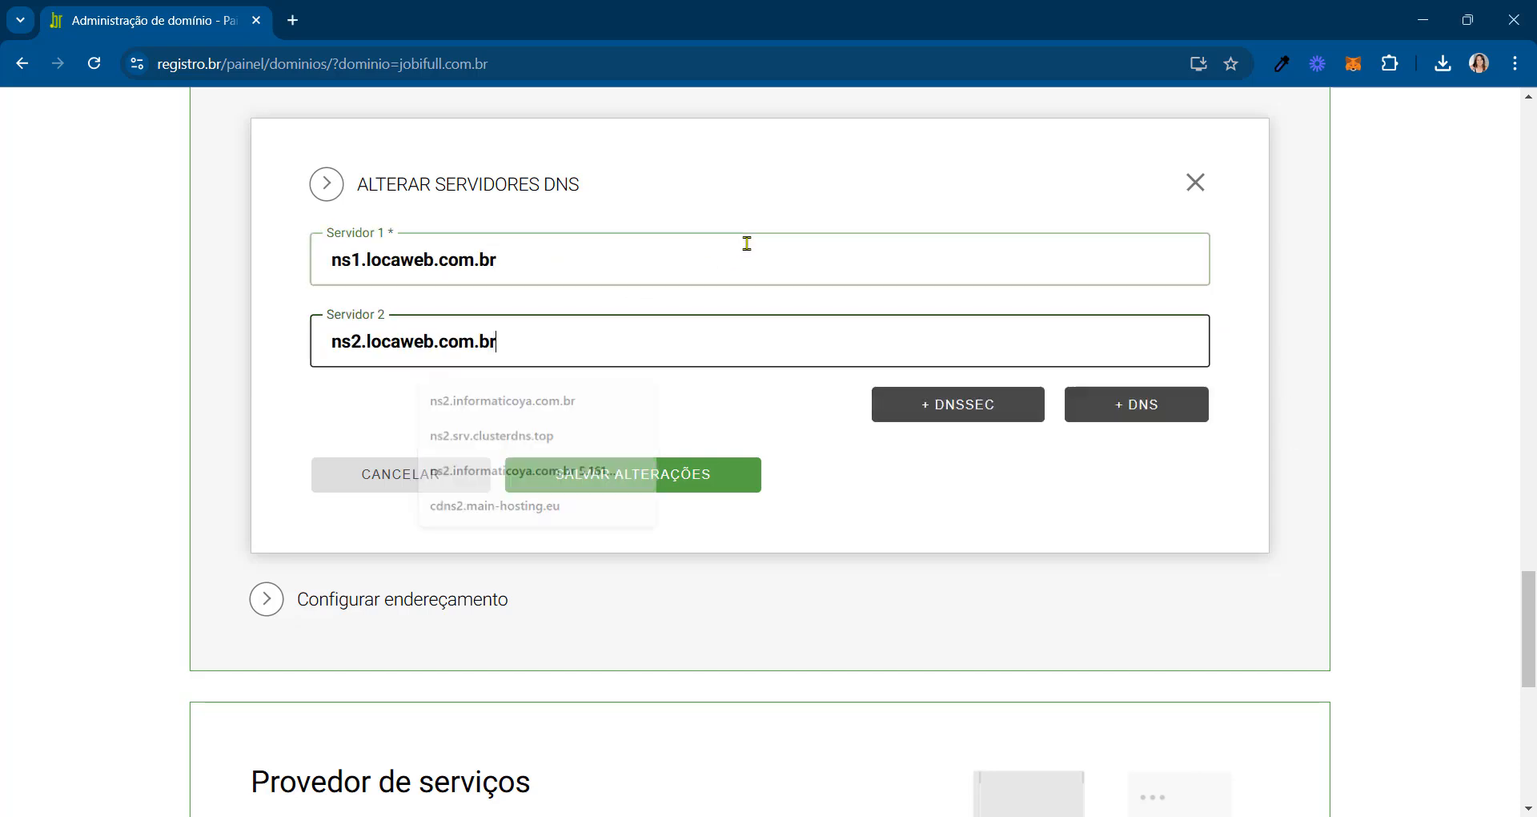
left_click(382, 226)
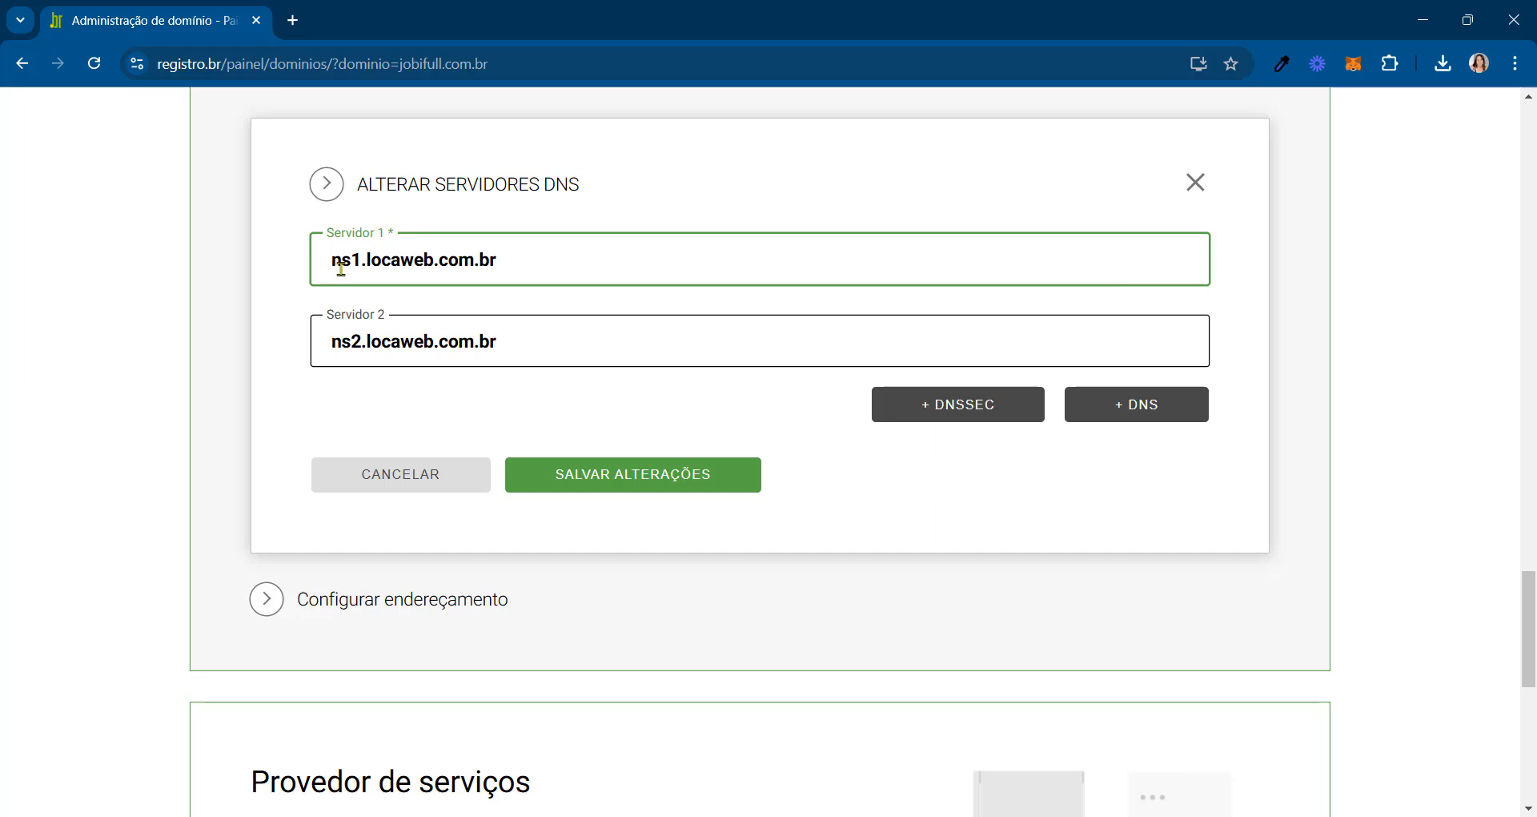
left_click(499, 375)
left_click(645, 350)
left_click(618, 474)
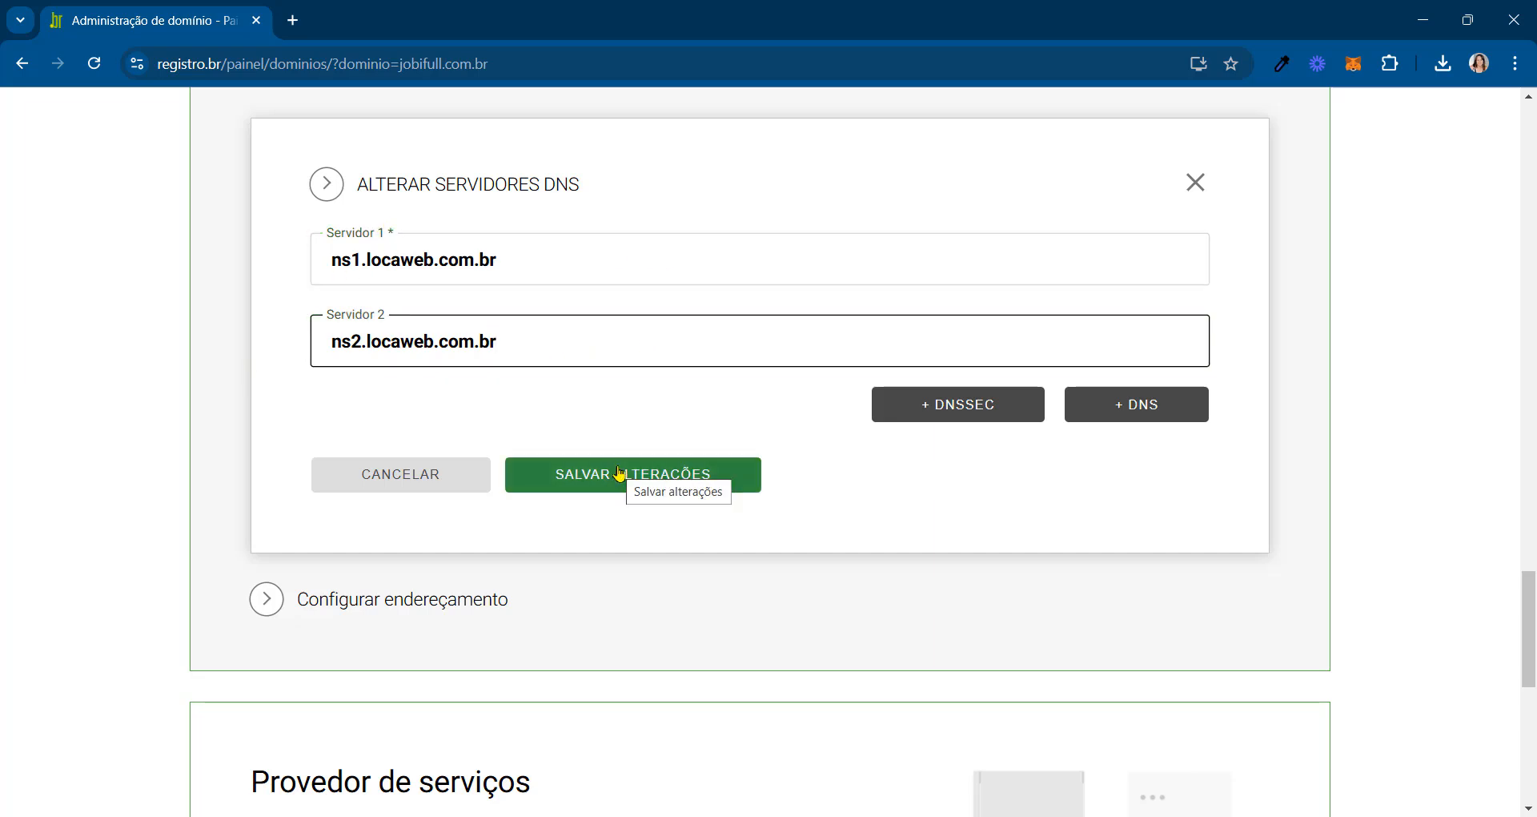
Clear both name servers from the DNS server change form and close the form without saving.
left_click_drag(529, 336, 2, 344)
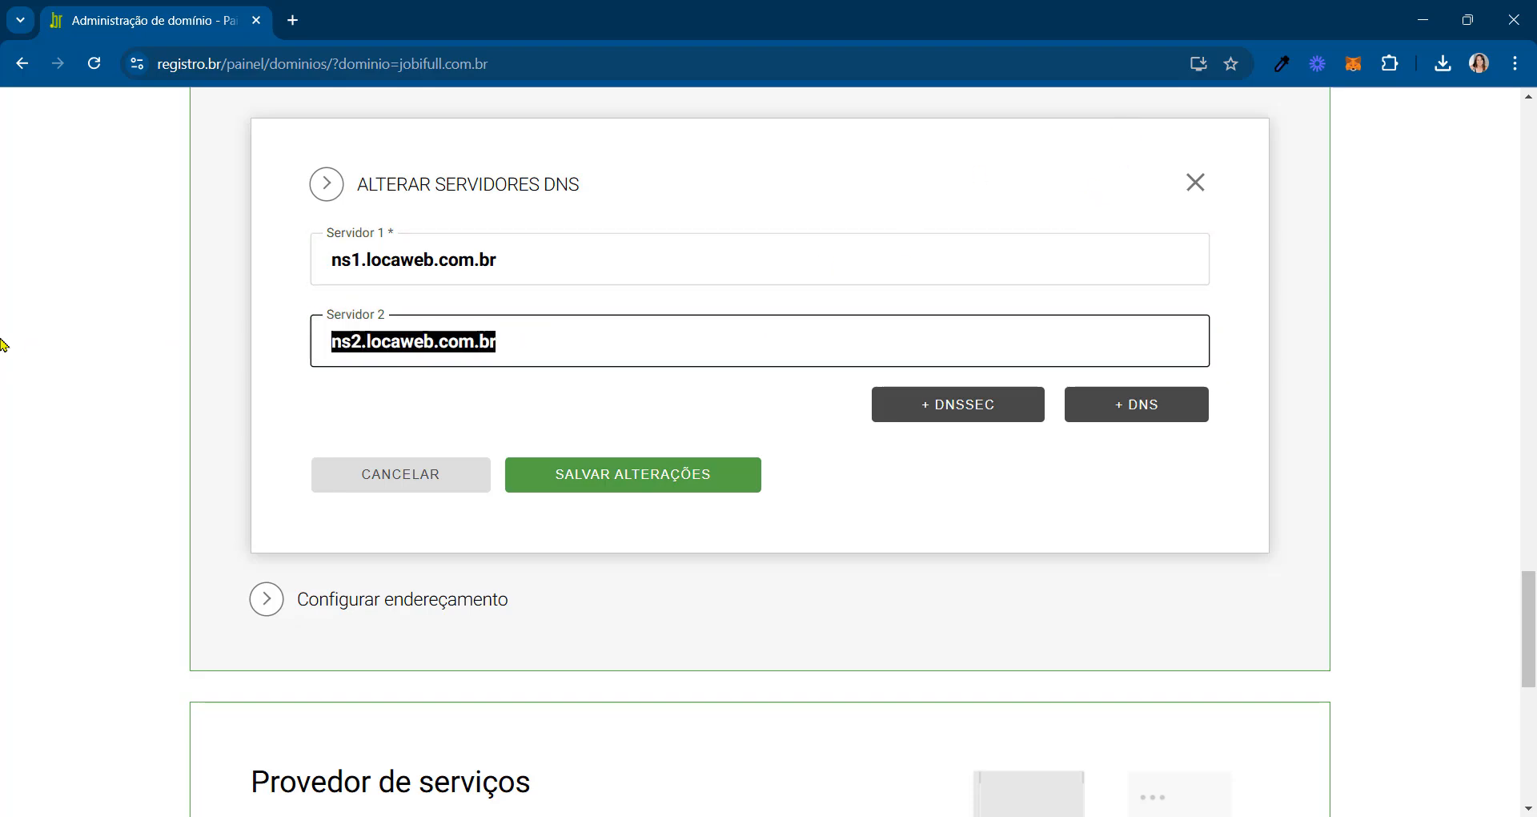
key("BackSpace")
left_click_drag(520, 255, 28, 264)
key("BackSpace")
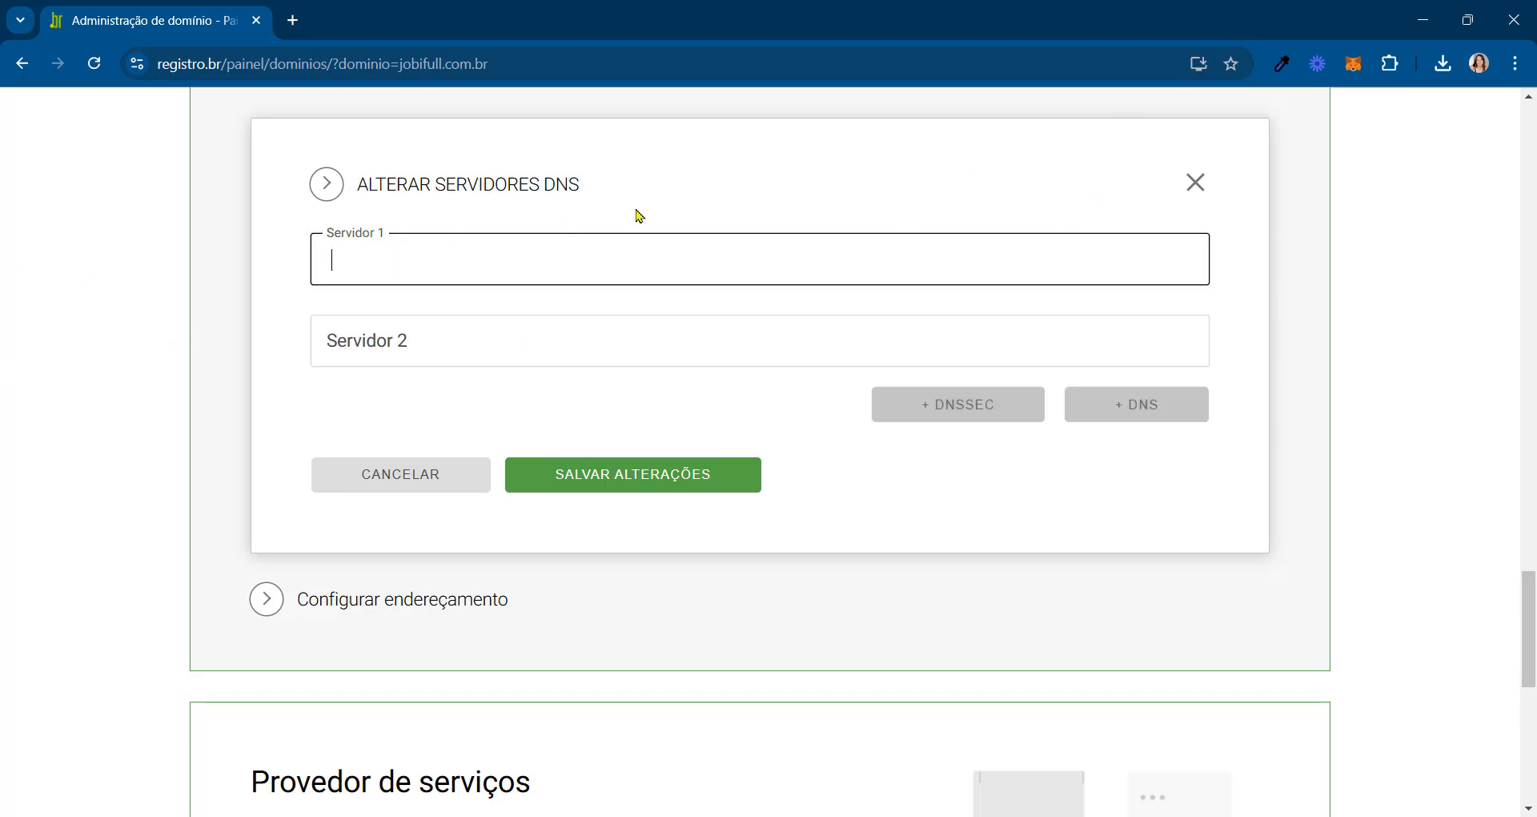
left_click(734, 189)
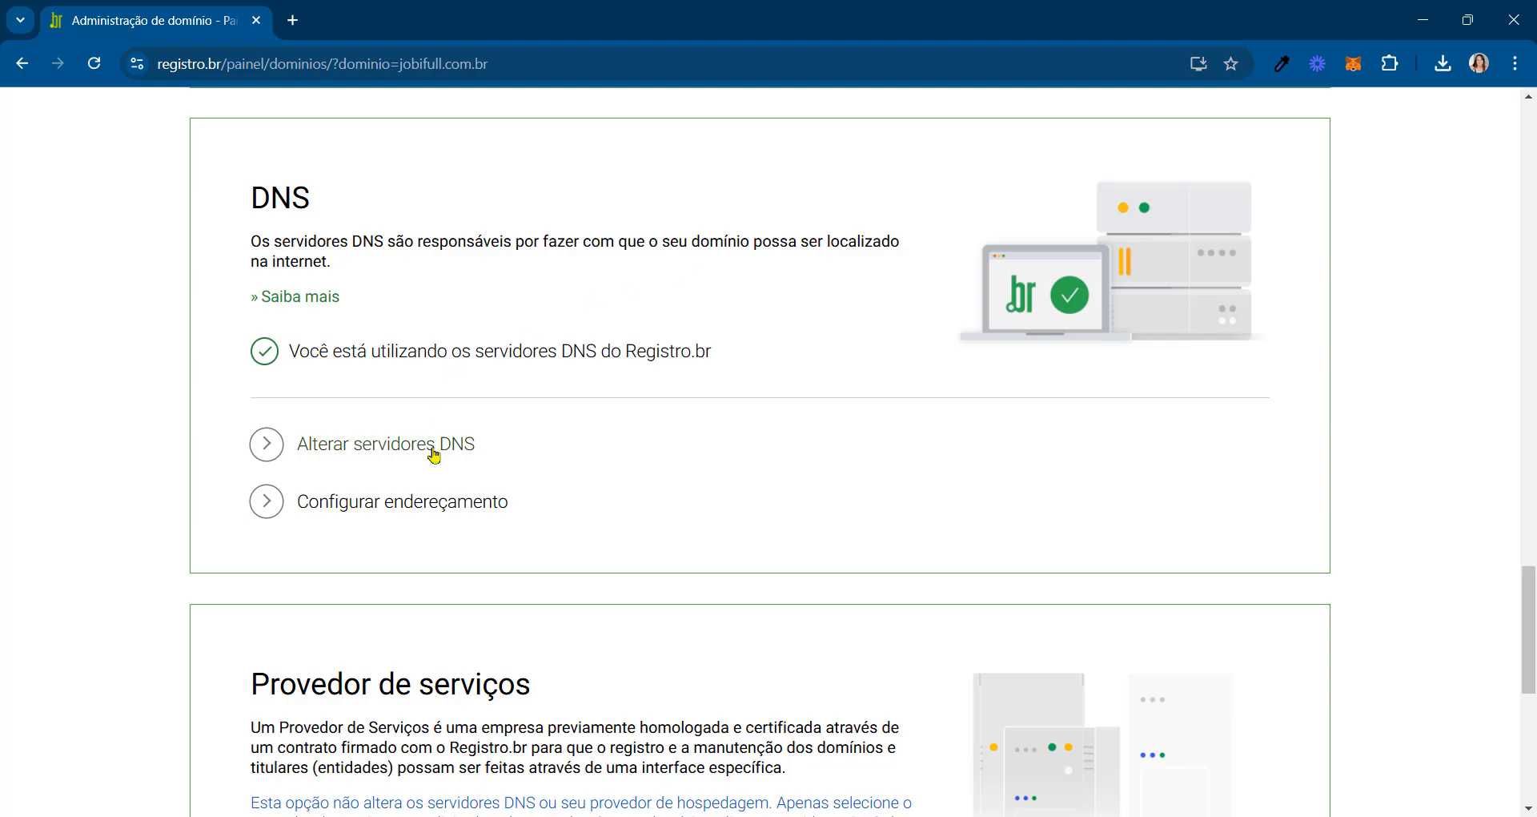
Open the addressing configuration (Configurar endereçamento) of the domain and activate the site address field.
left_click(440, 504)
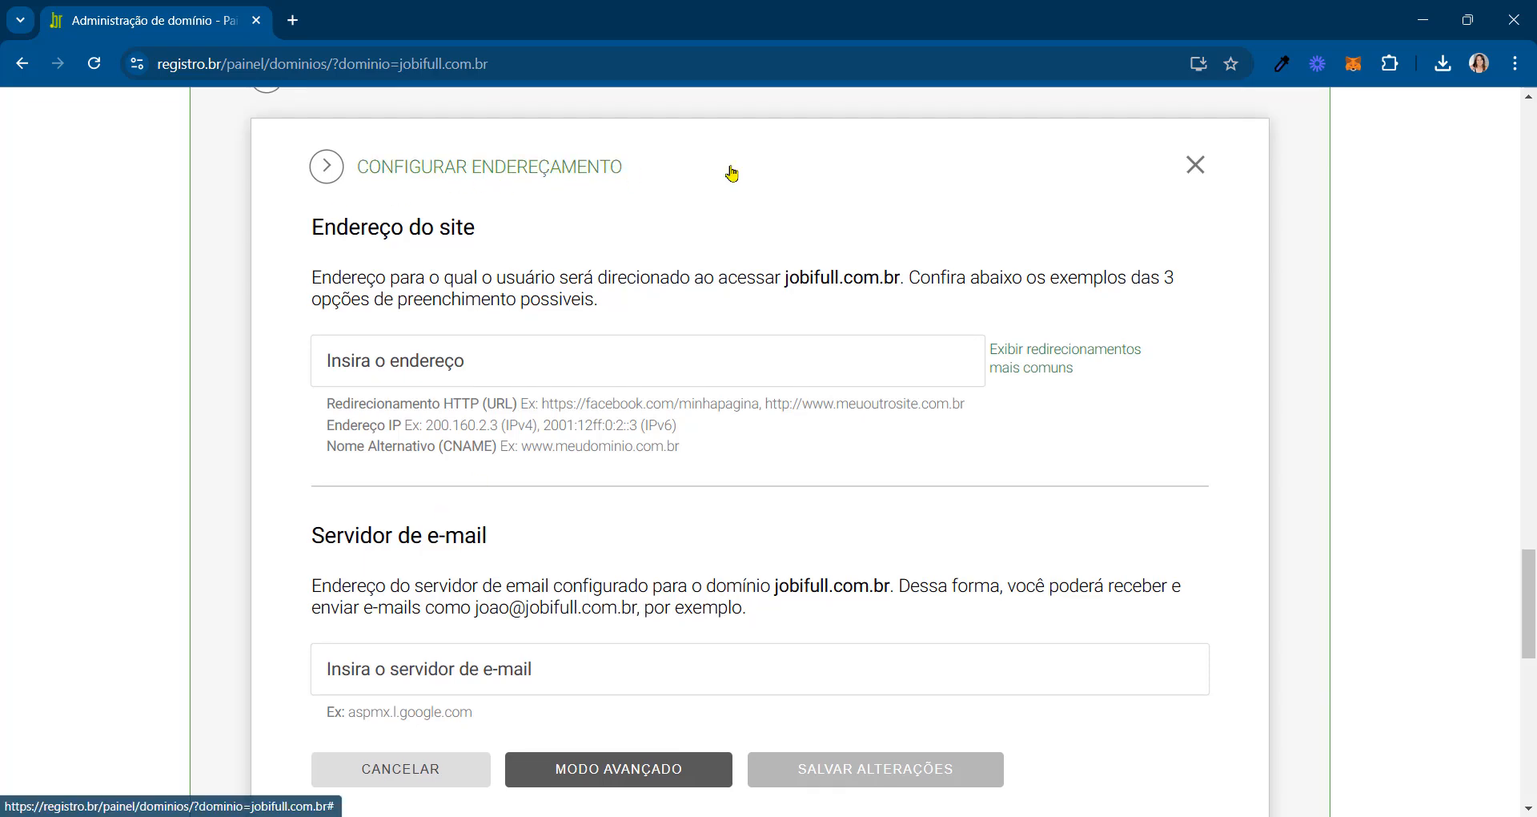
left_click(659, 361)
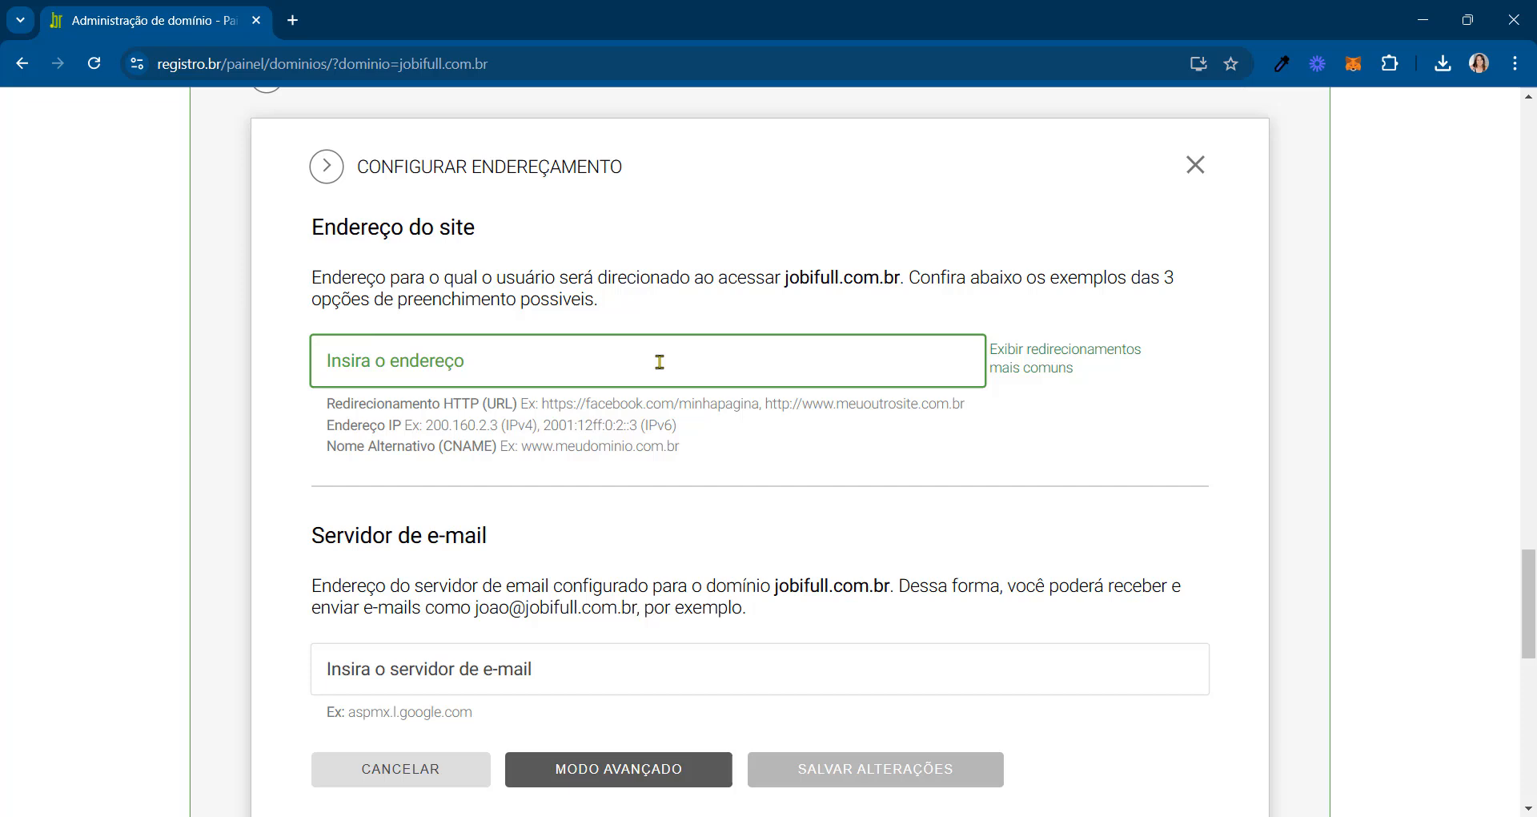
left_click(659, 362)
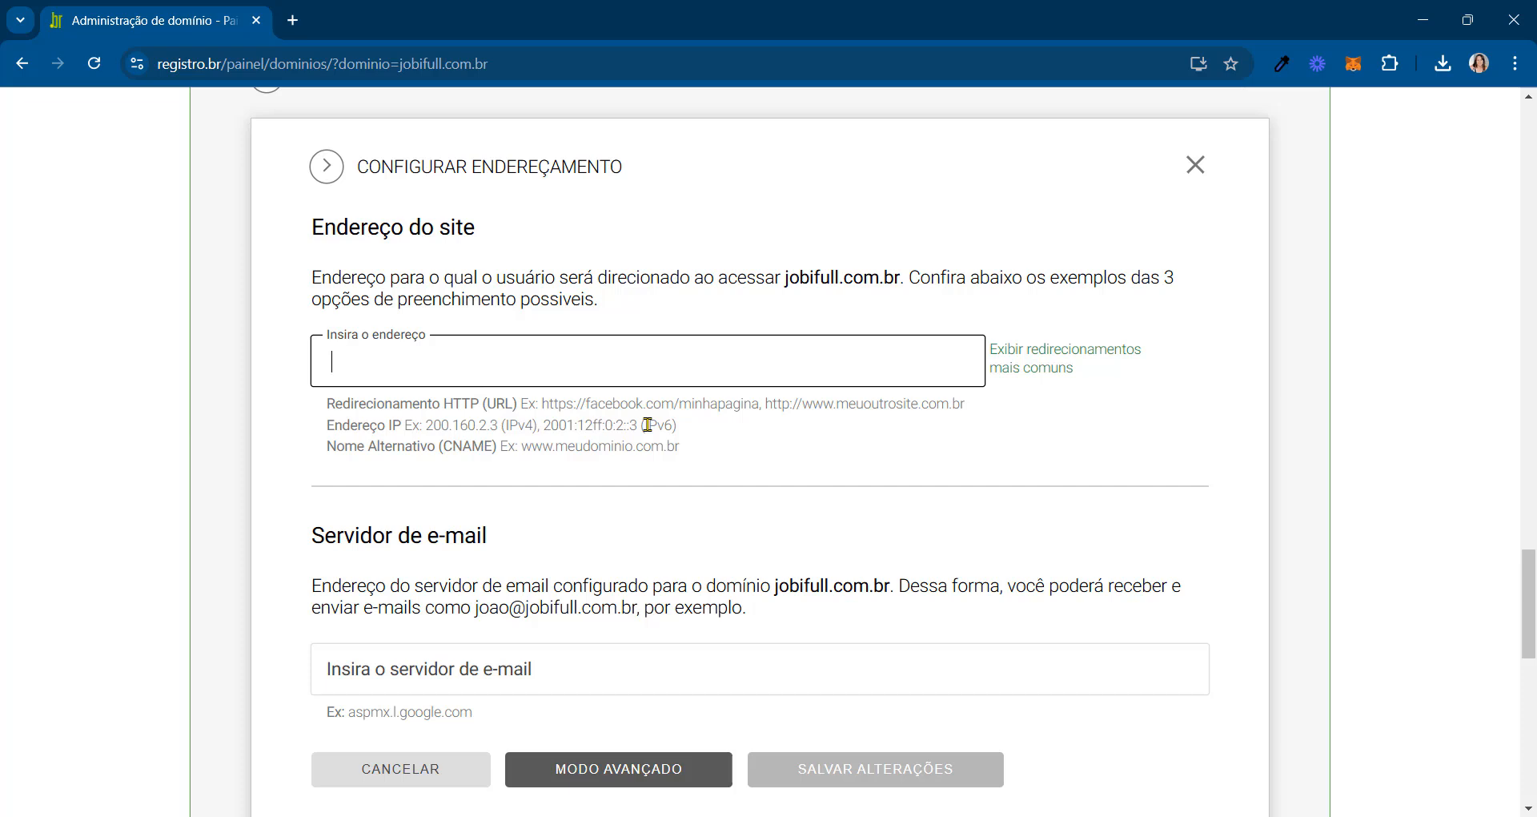
Enter jobifull.com as the example site address and clear the entry again.
type("job")
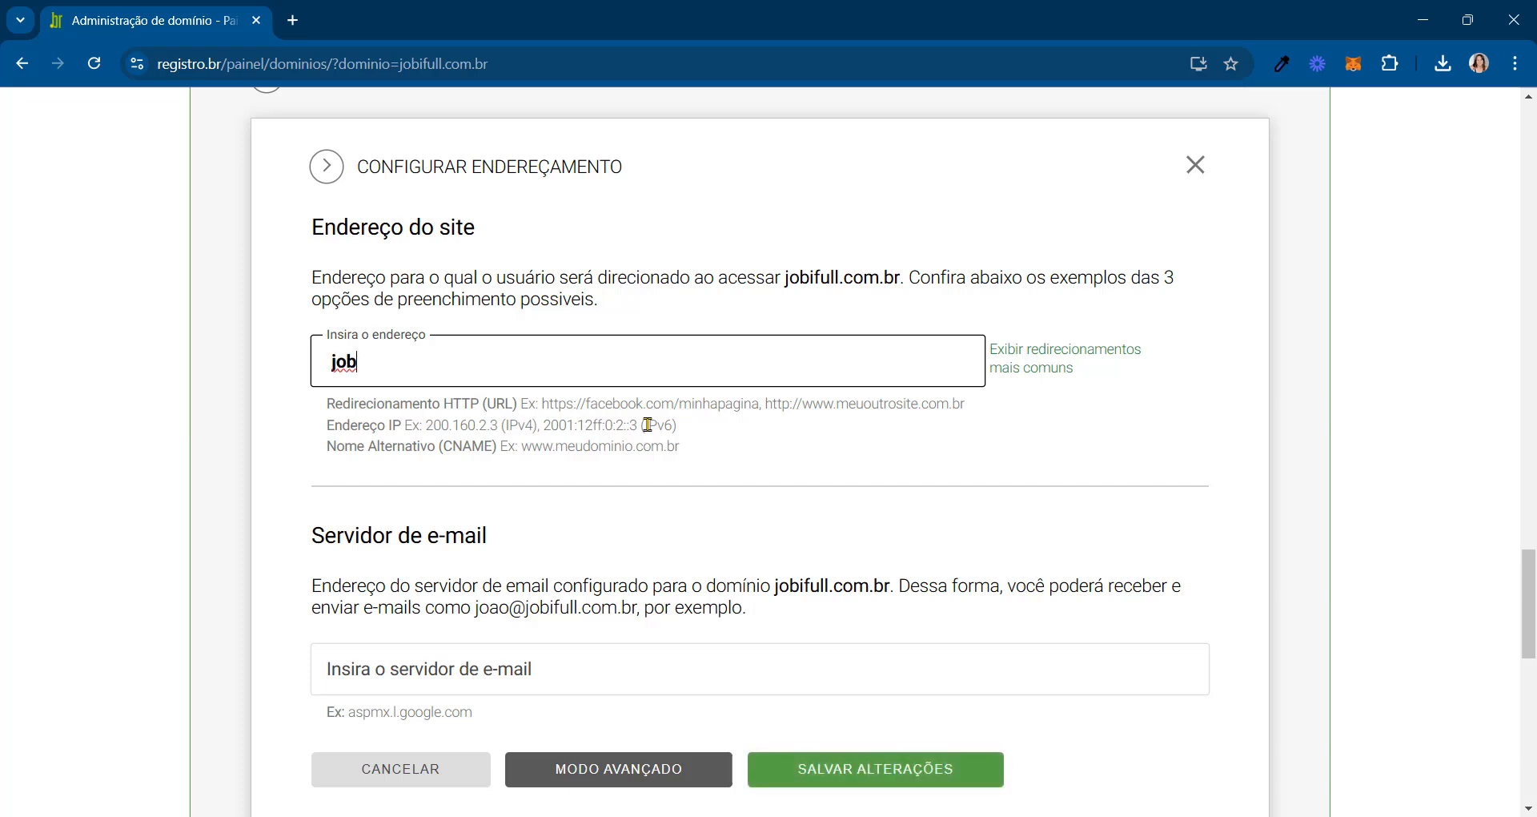
type("ifull.com")
left_click_drag(577, 344, 162, 350)
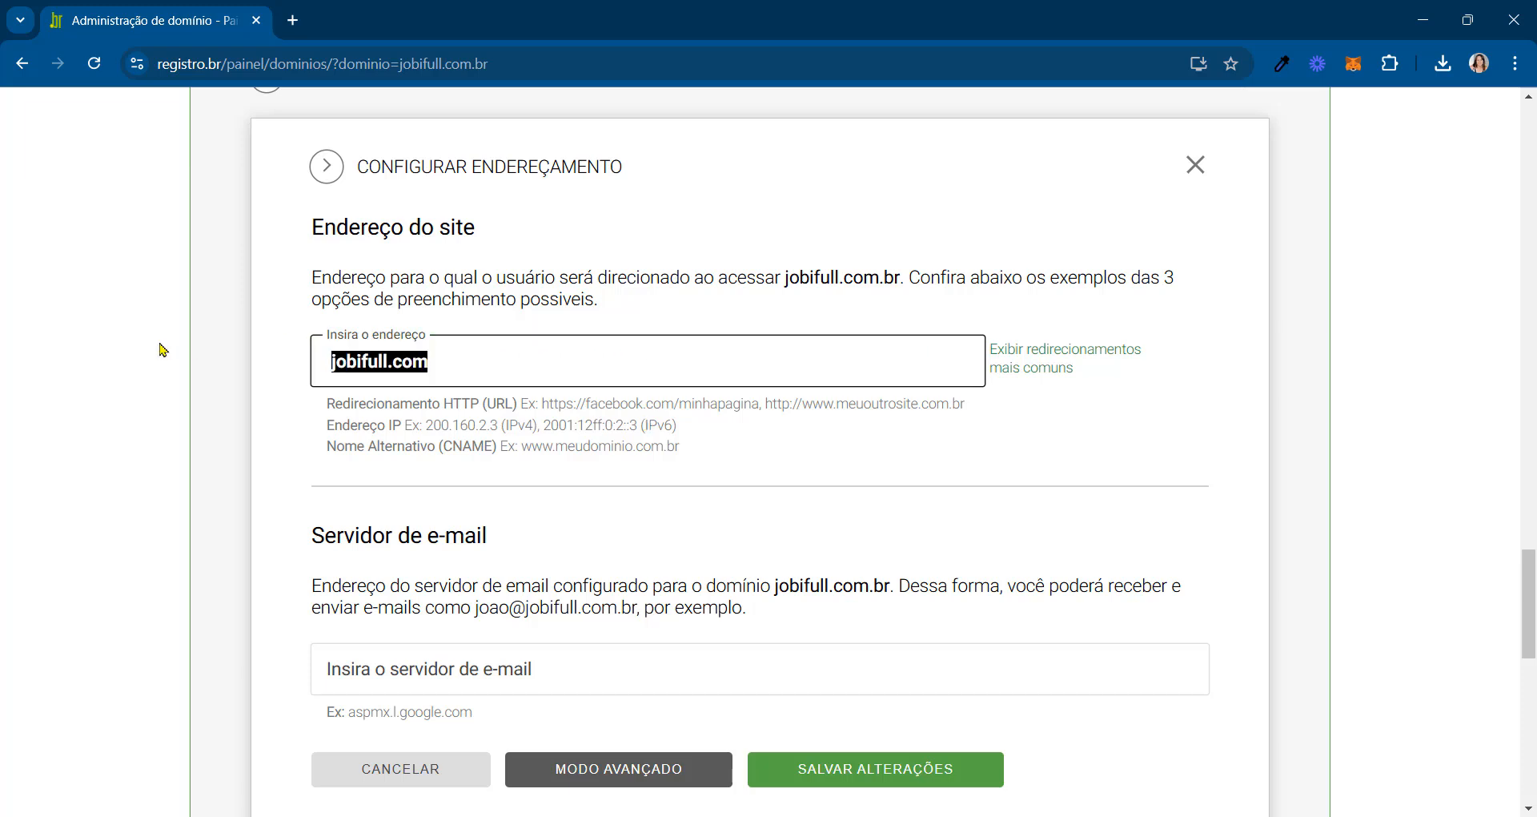
key("BackSpace")
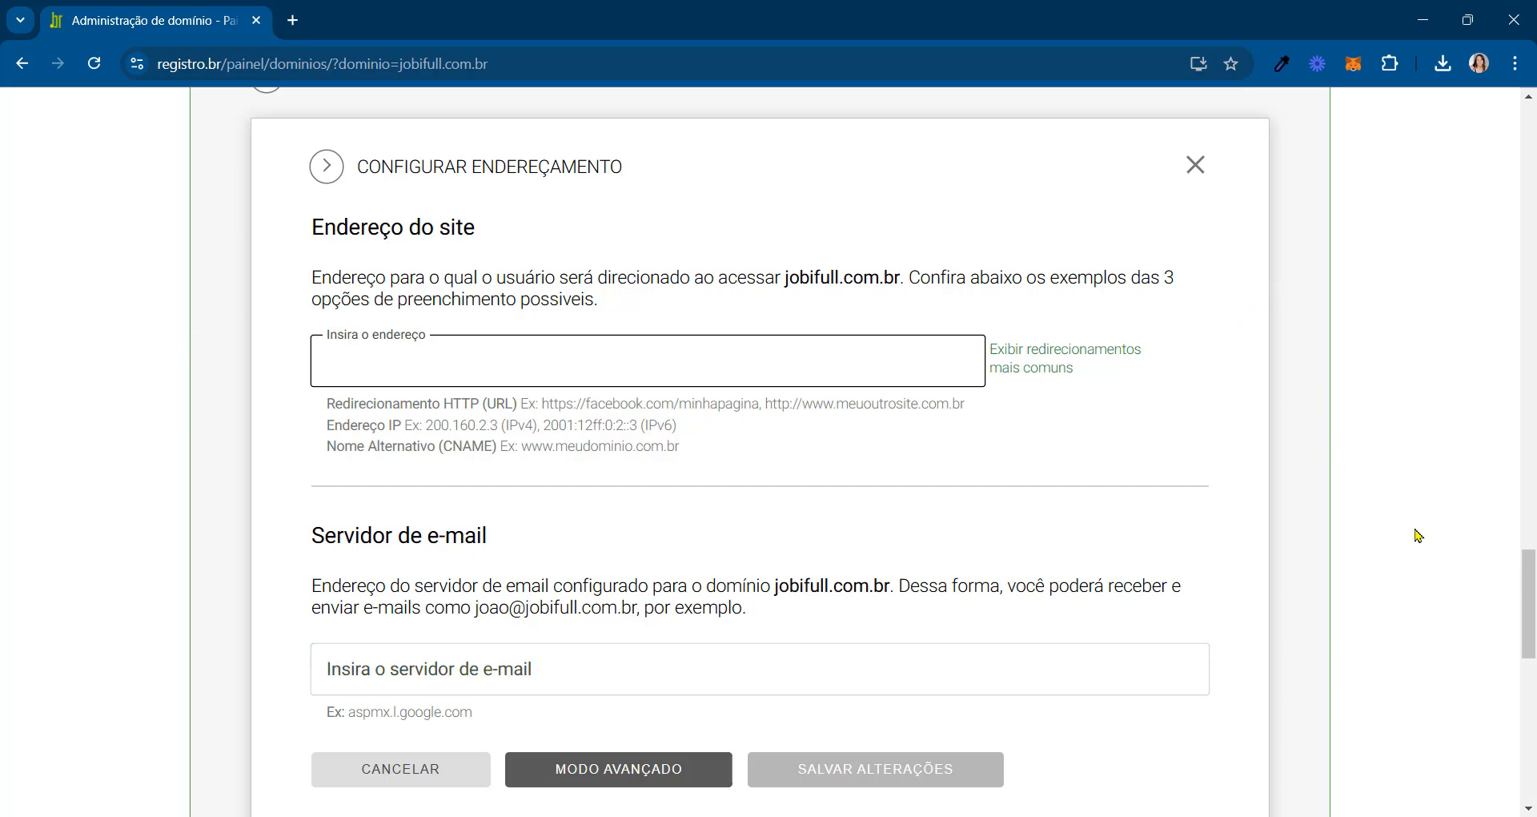
Switch the domain's addressing to advanced mode (Modo Avançado), confirm the change, and return to the DNS section.
scroll(606, 388, "down", 3)
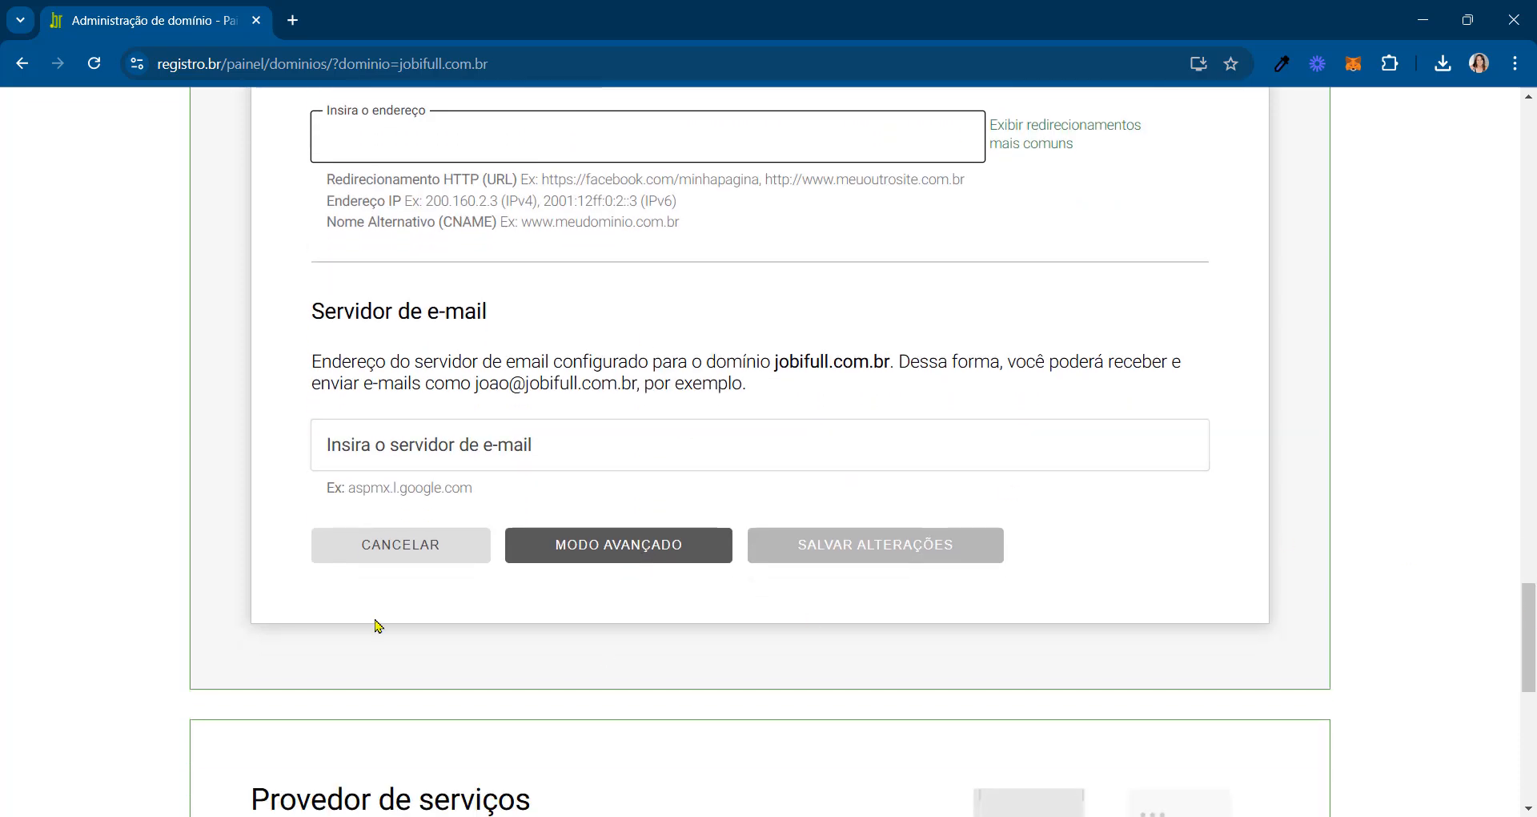
left_click(590, 461)
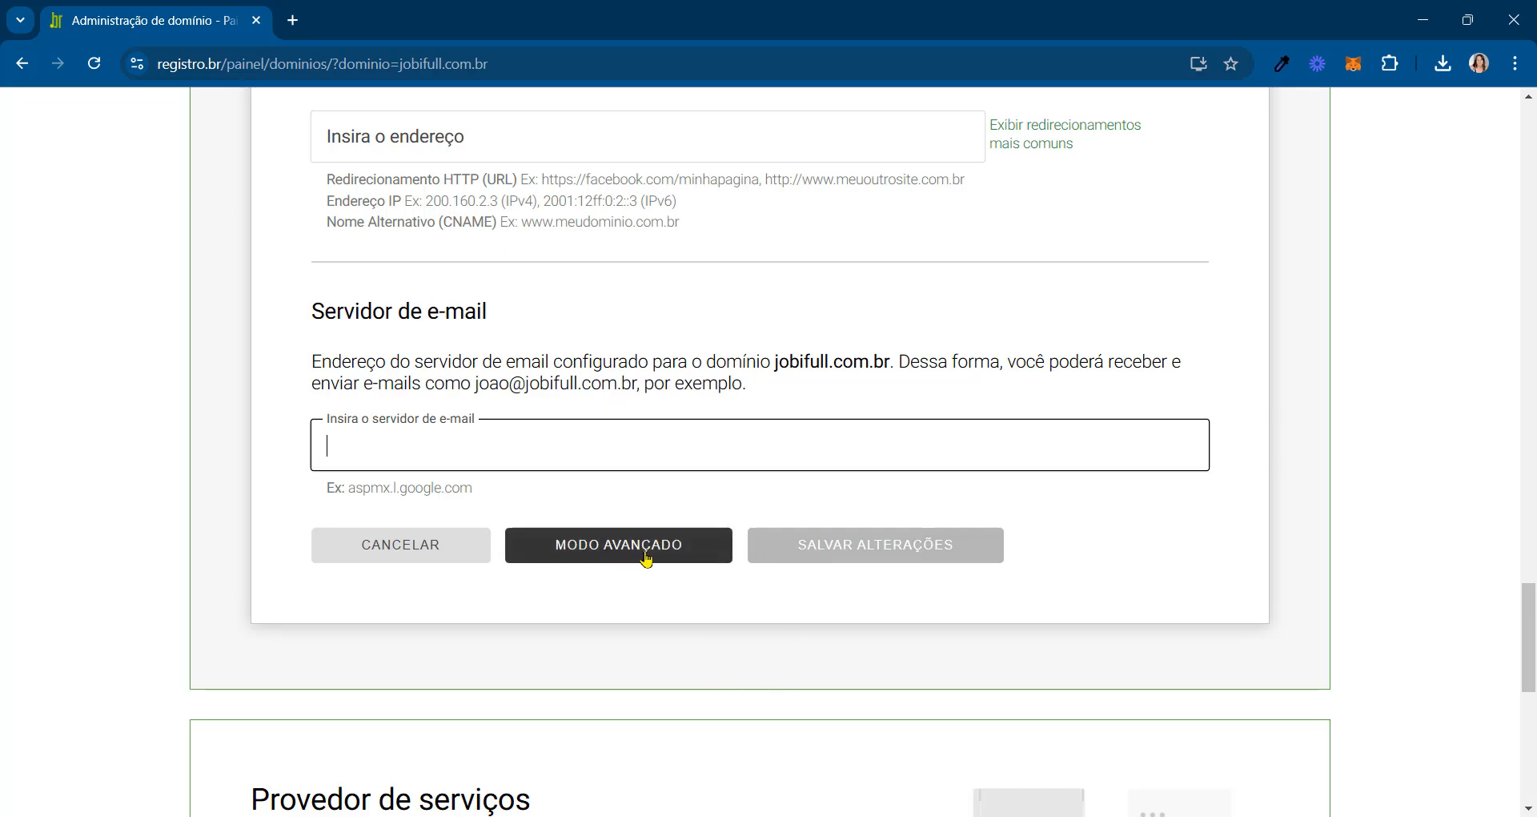
left_click(619, 545)
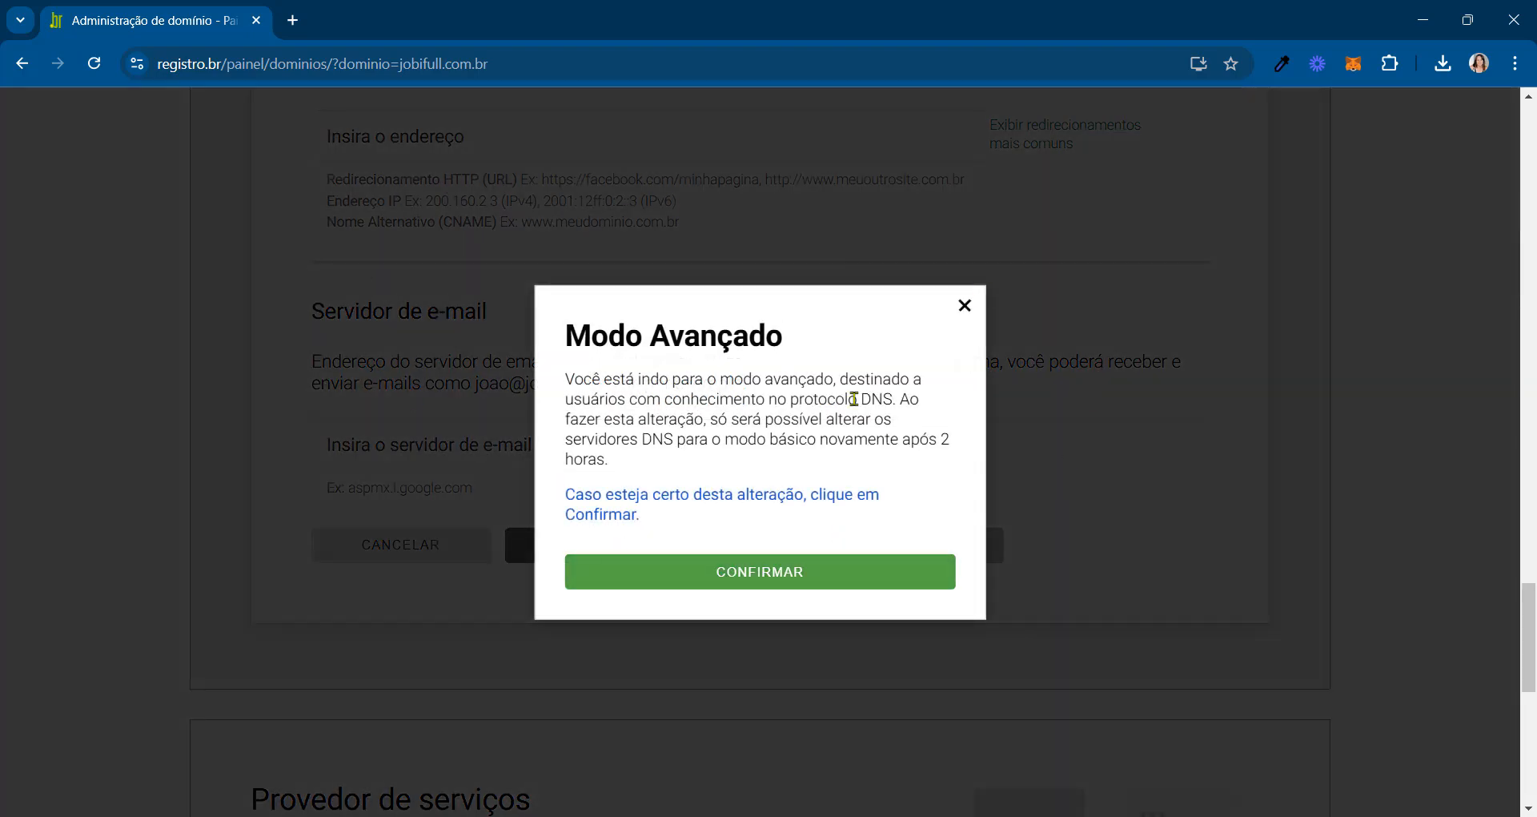
left_click(825, 574)
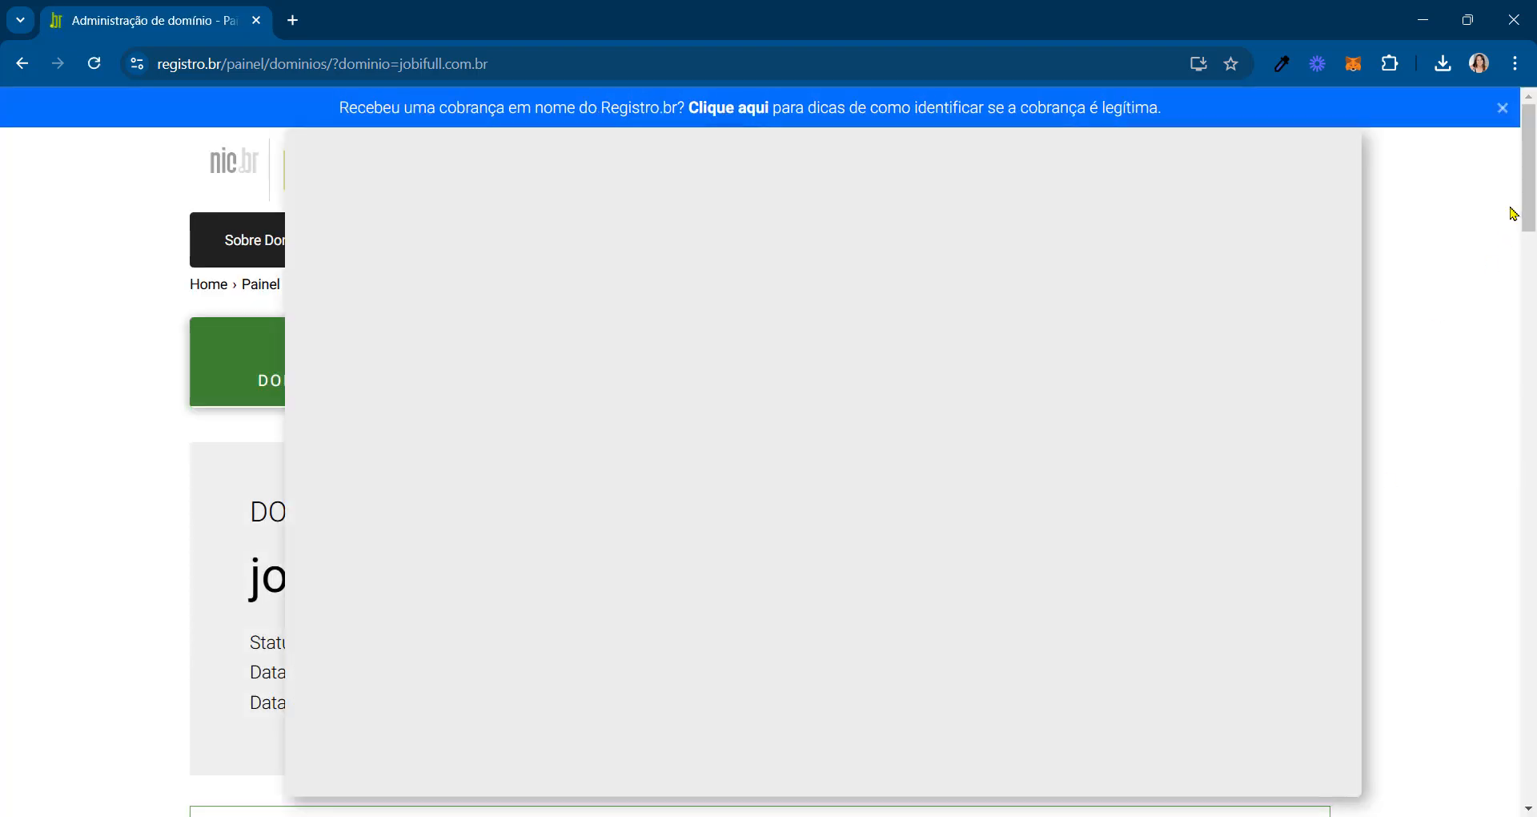
left_click_drag(1532, 205, 1532, 639)
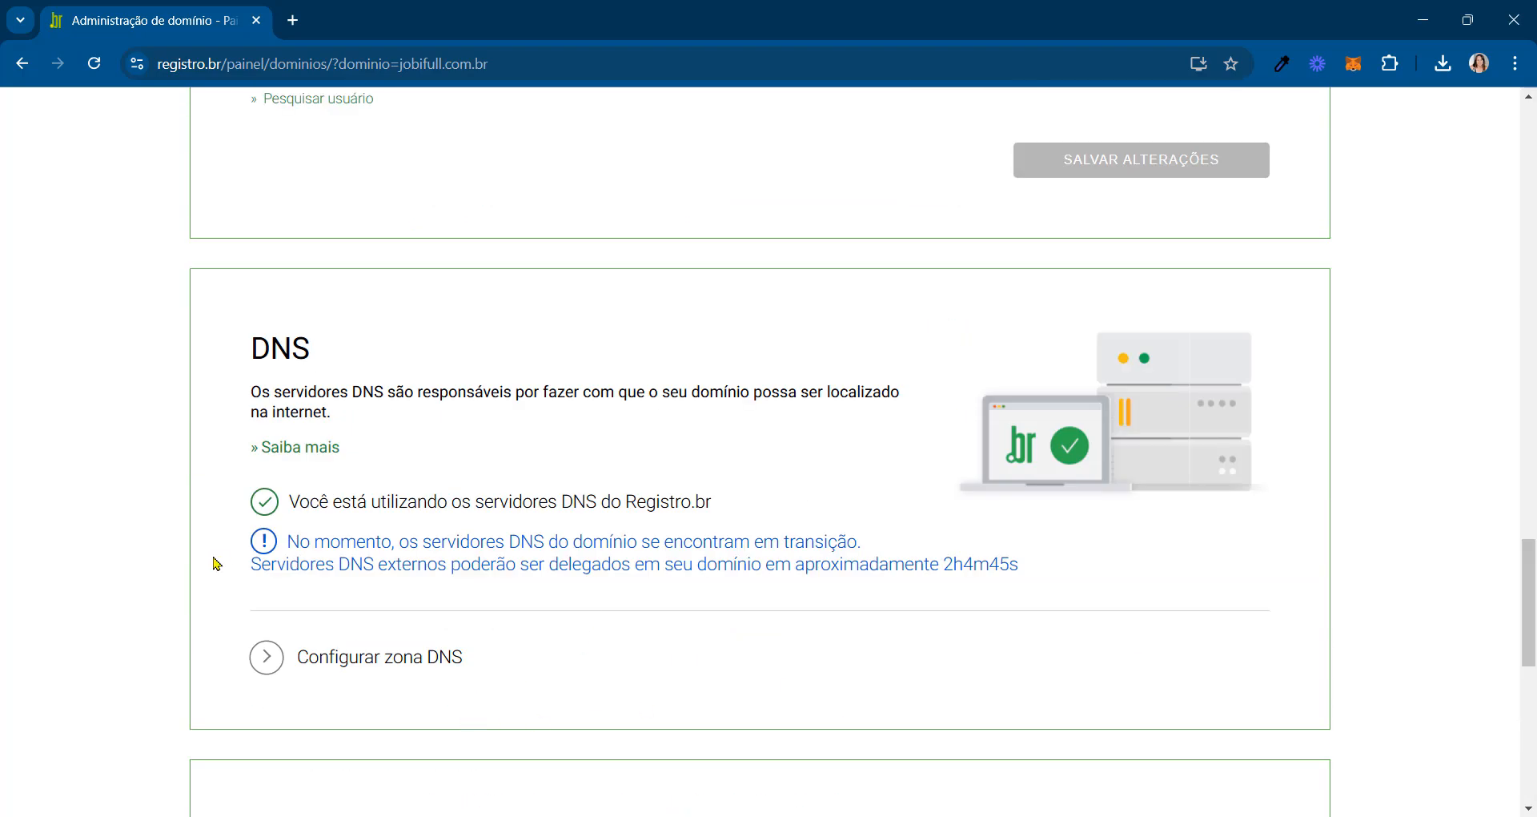
Highlight the transition notice in the DNS section to read how long external servers are unavailable.
left_click_drag(289, 541, 1081, 573)
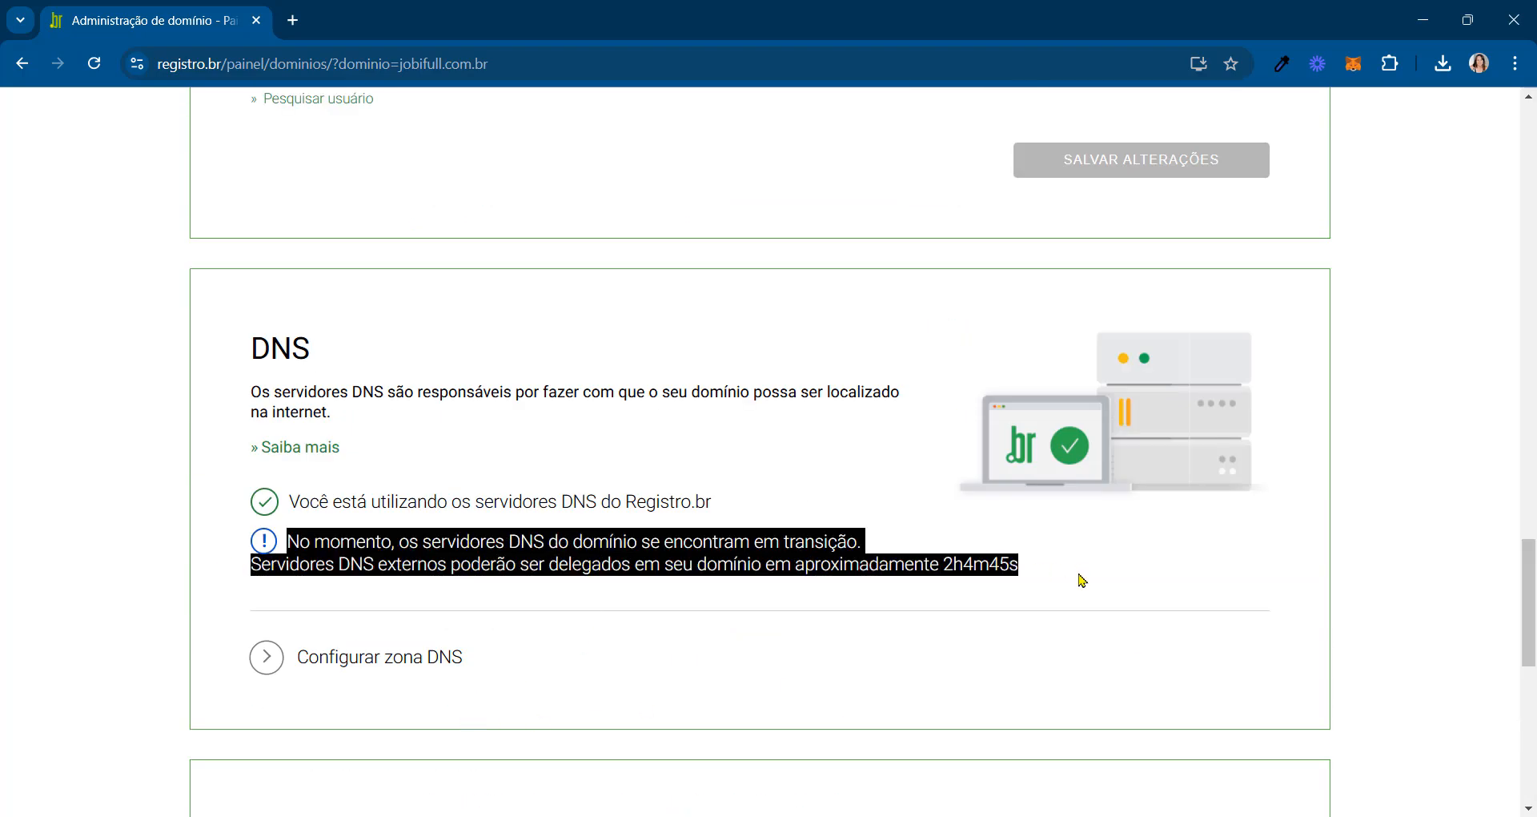
left_click(1075, 592)
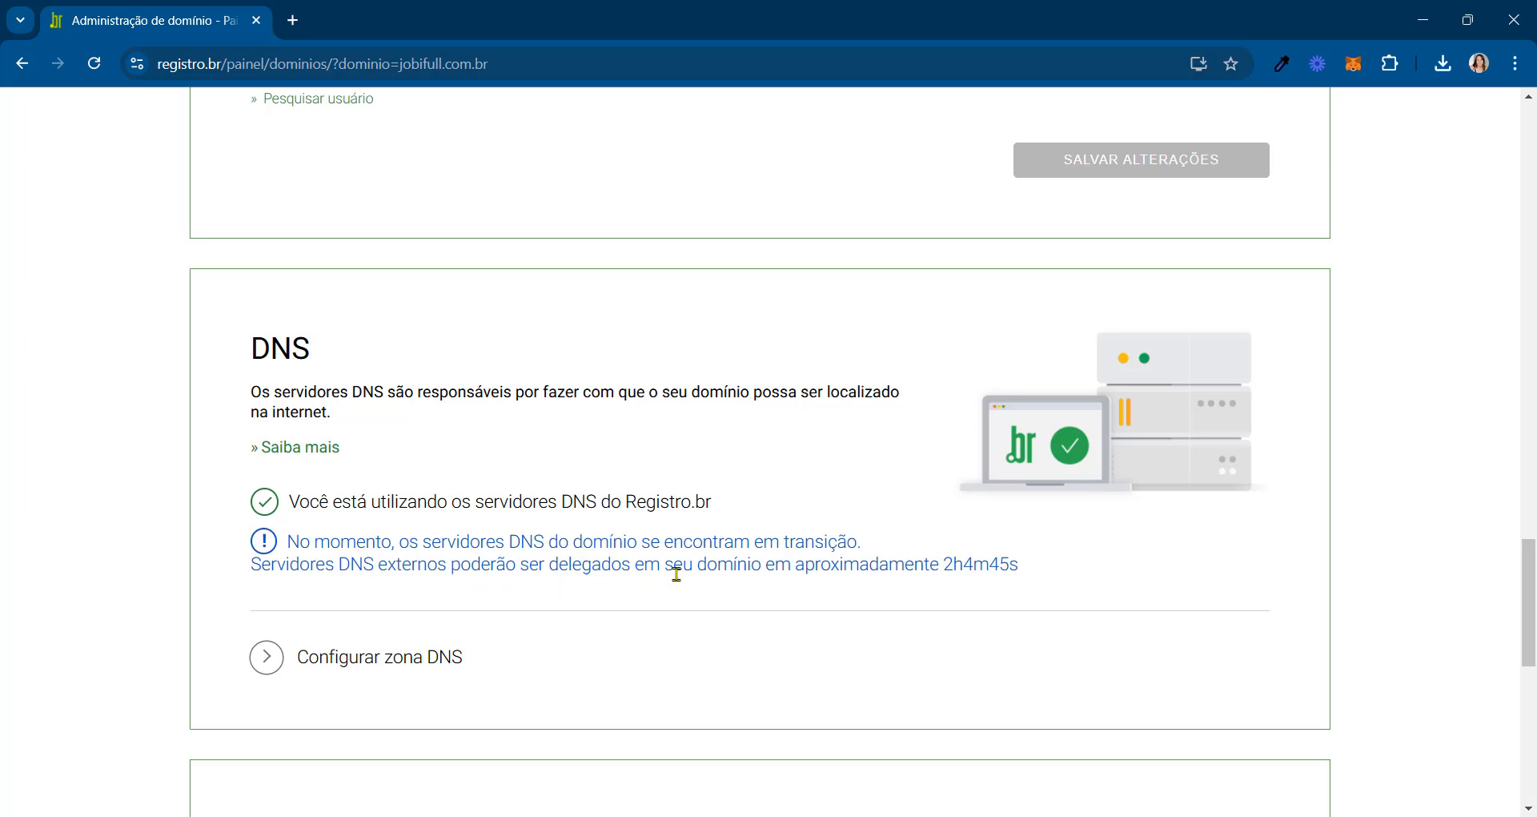
left_click_drag(1043, 573, 284, 543)
left_click(943, 594)
left_click_drag(1033, 572, 262, 552)
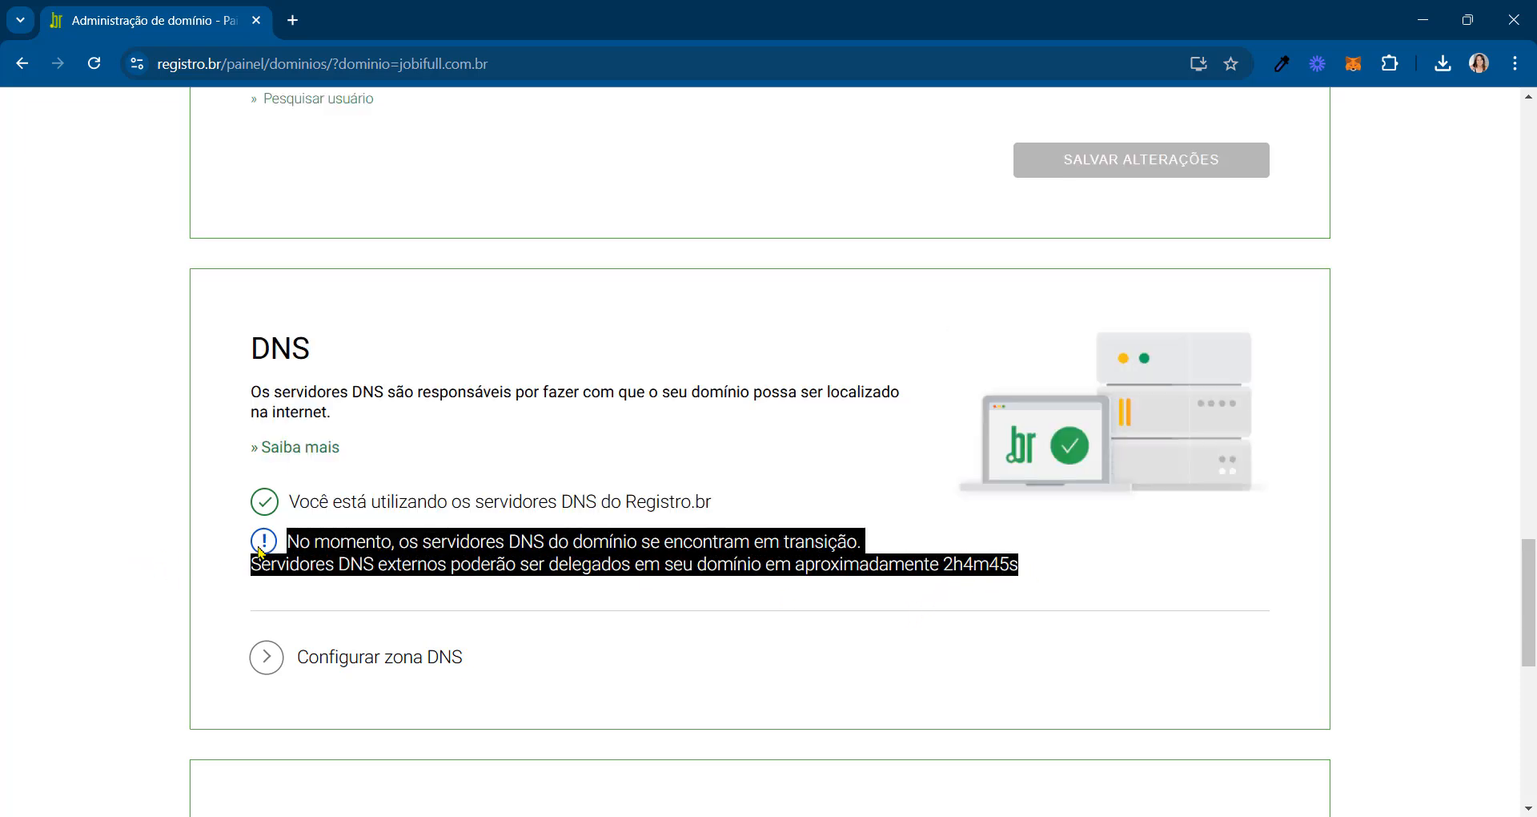
left_click(697, 596)
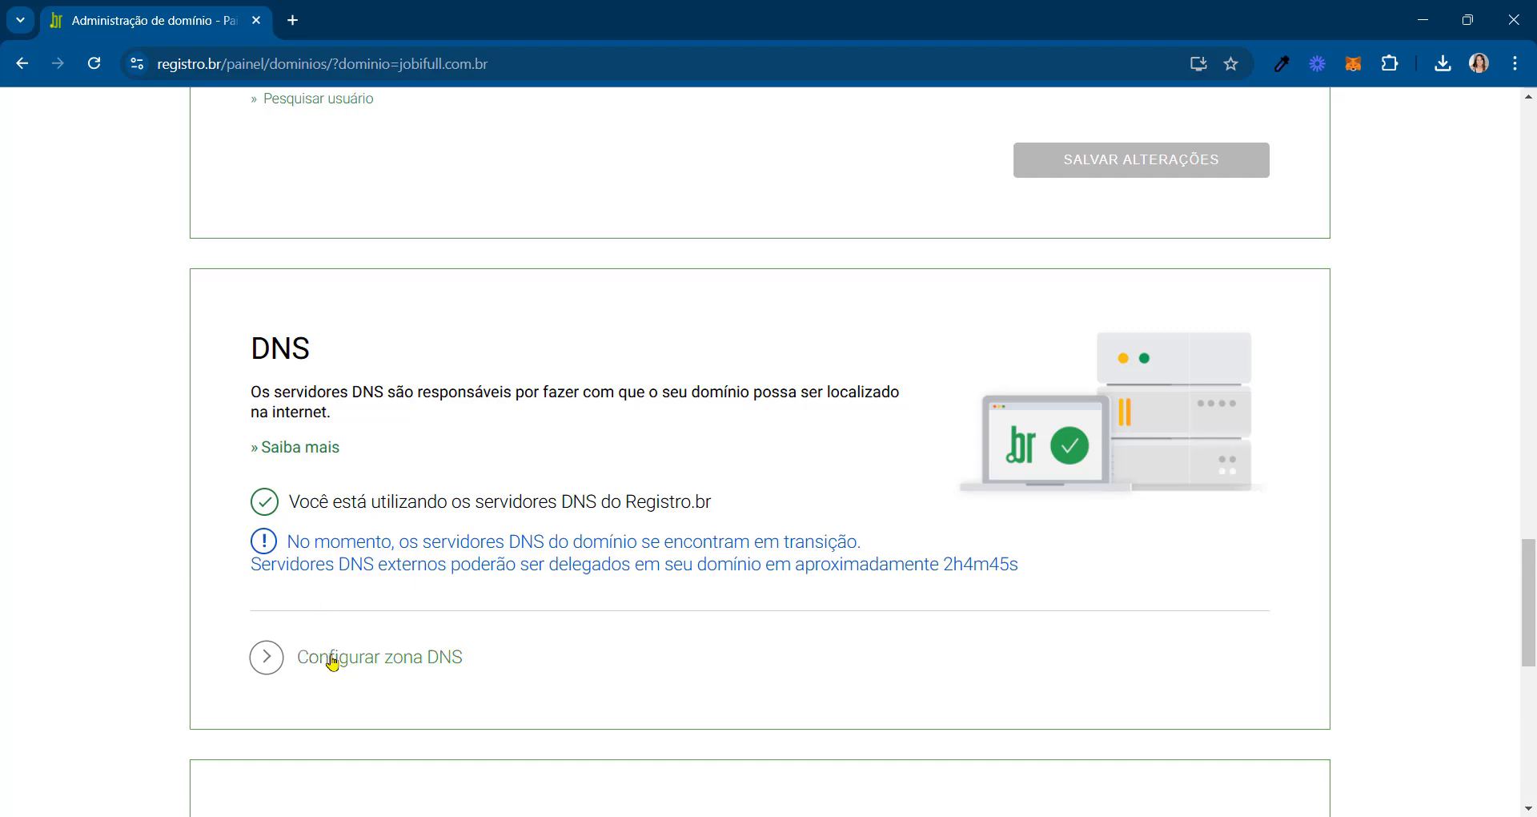
Open the DNS zone configuration (Configurar zona DNS) and bring its record type explanations into view.
left_click(278, 662)
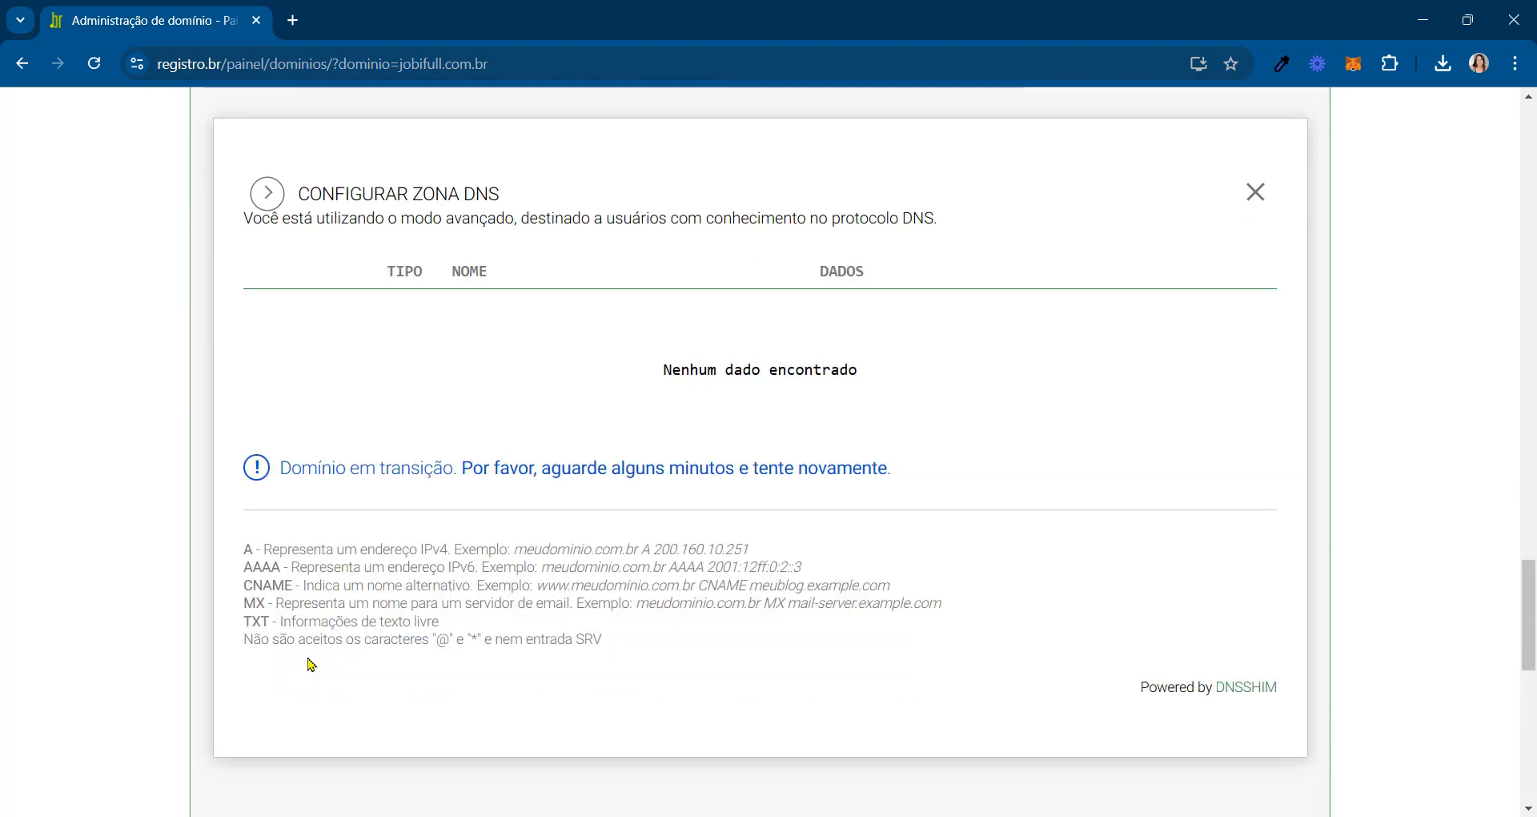
left_click_drag(1526, 591, 1500, 566)
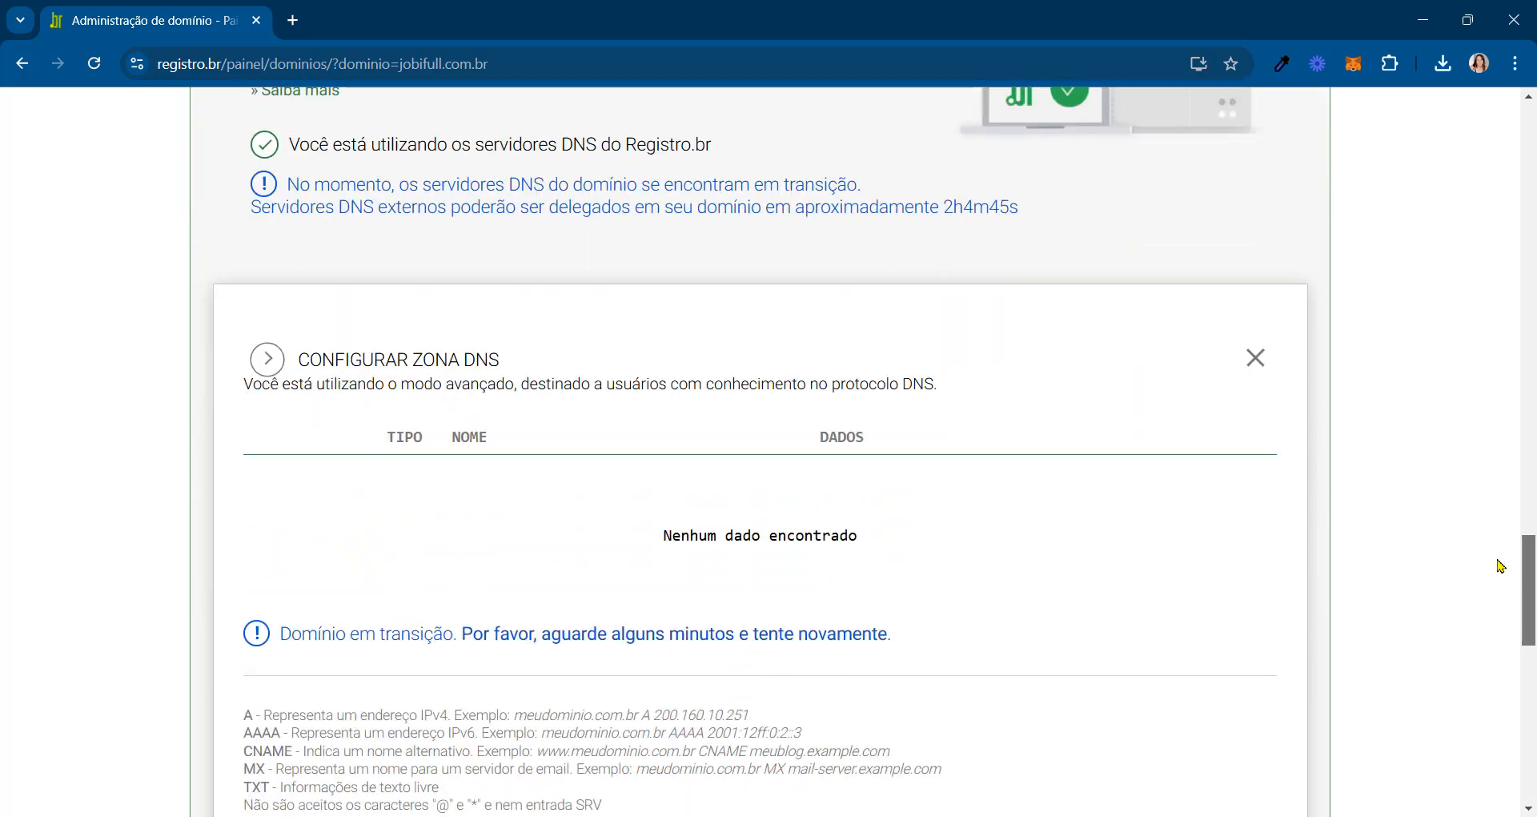
scroll(1501, 566, "down", 2)
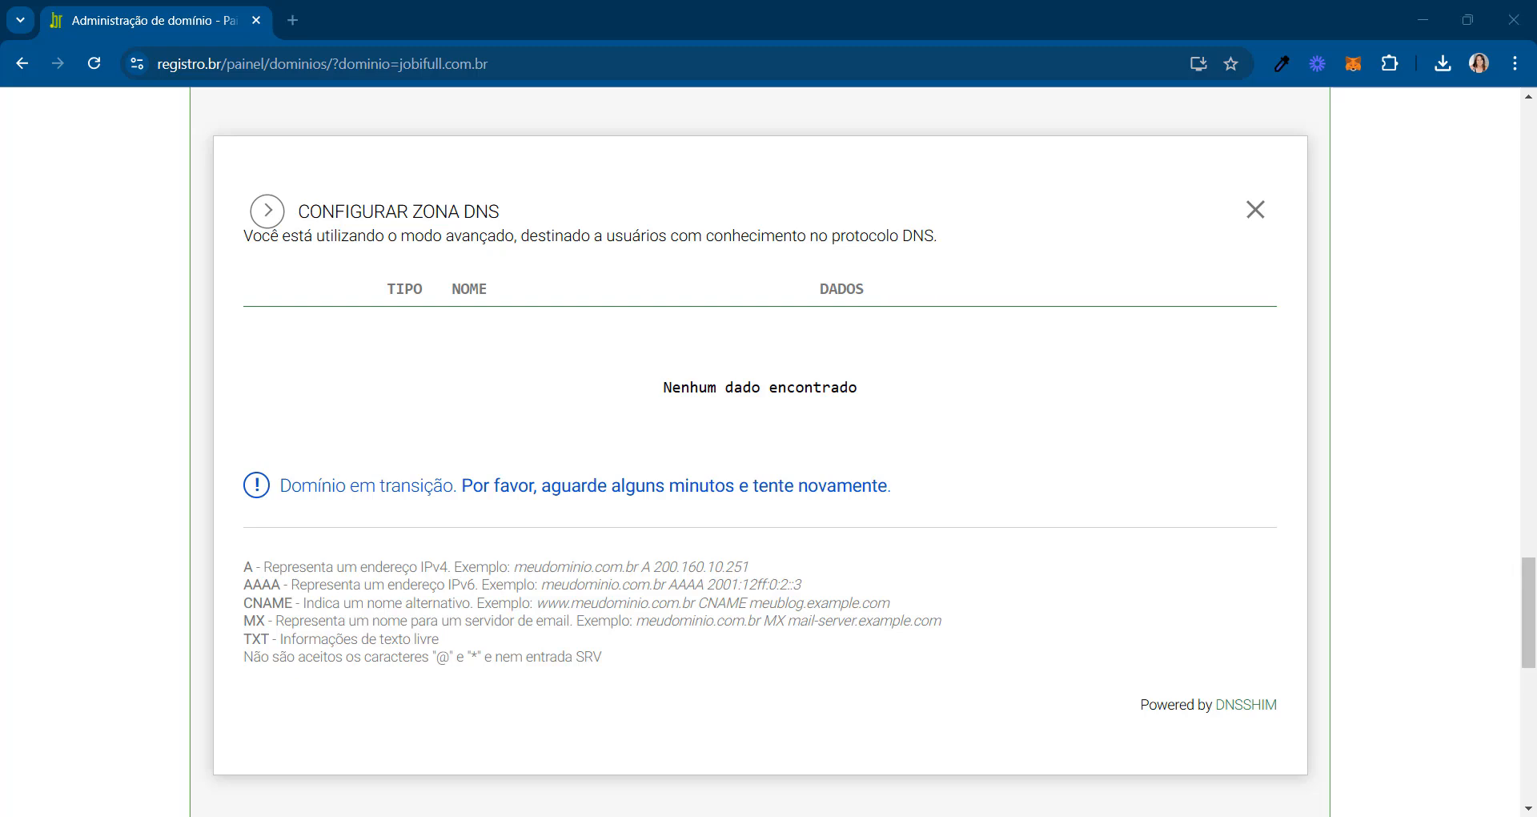
Copy the record type explanations from the DNS zone form and paste them into a blank Notepad document over the page.
mouse_move(1536, 348)
left_mouse_down()
mouse_move(1246, 295)
mouse_move(1536, 352)
left_mouse_up()
left_click_drag(602, 658, 369, 526)
key("ctrl+c")
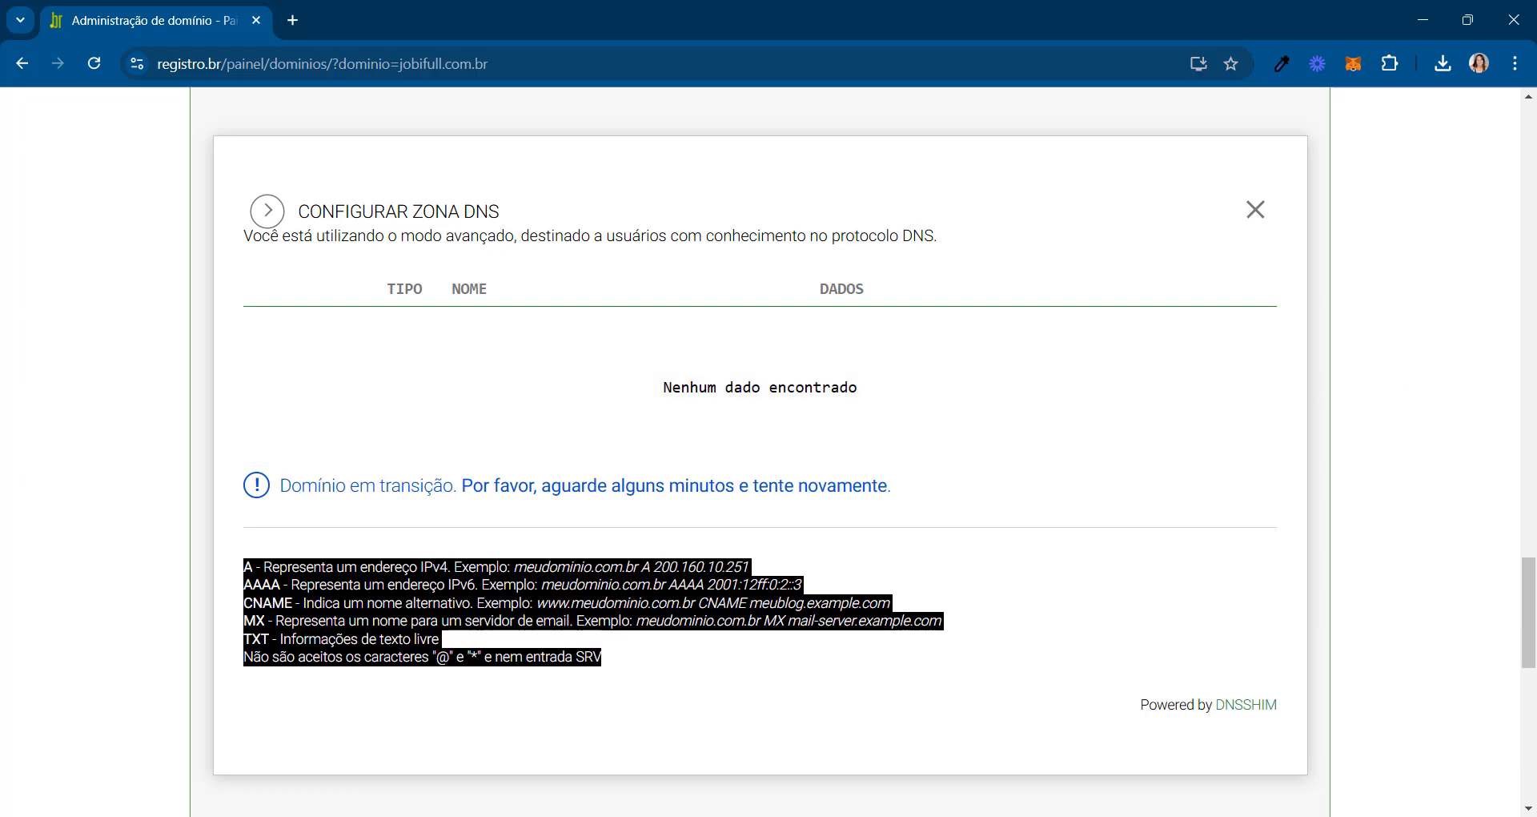
left_click_drag(1536, 418, 981, 490)
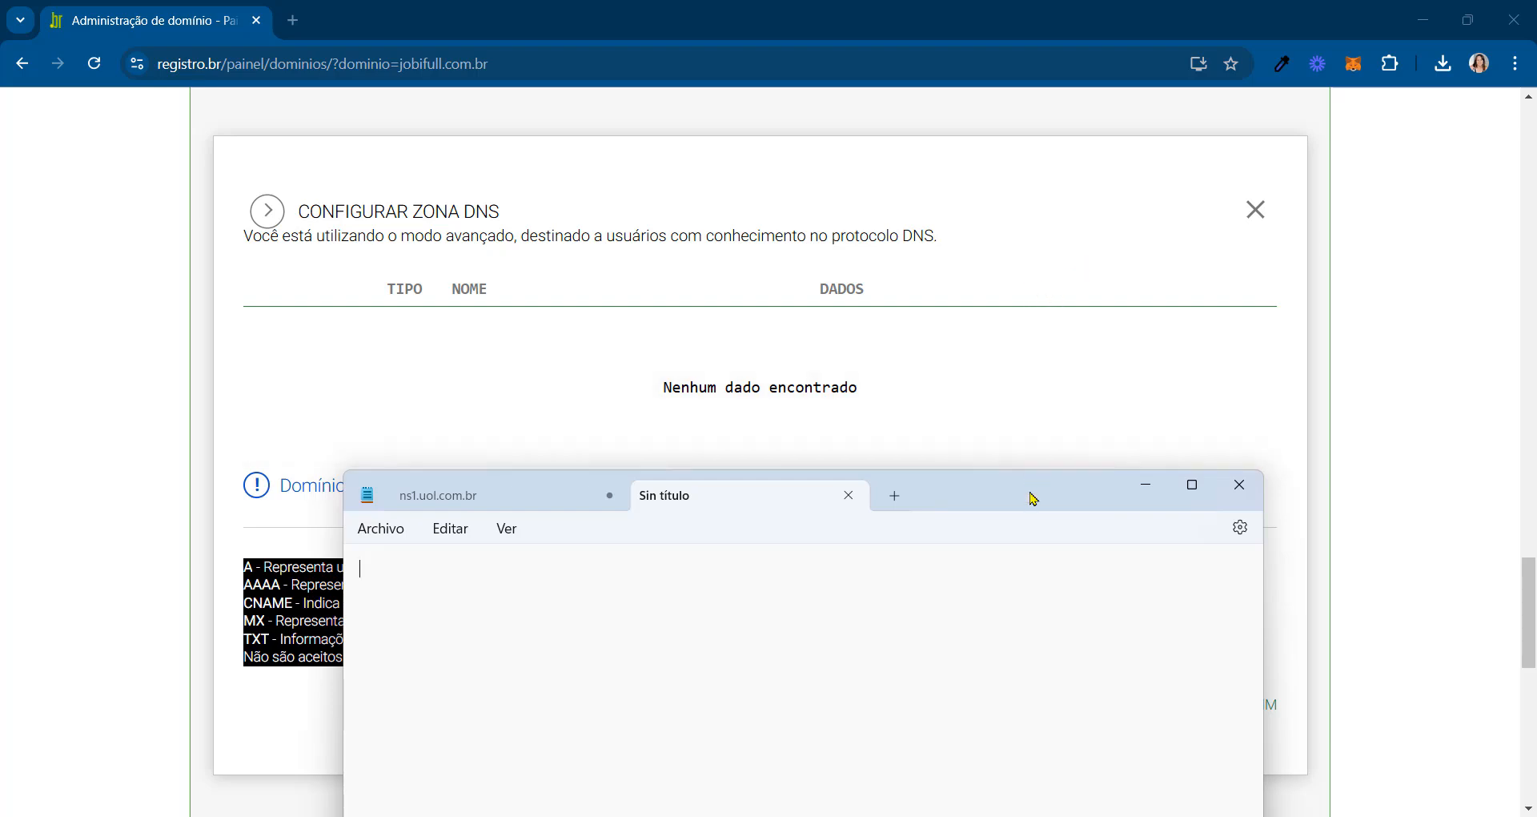
left_click_drag(1033, 494, 1012, 209)
key("ctrl+v")
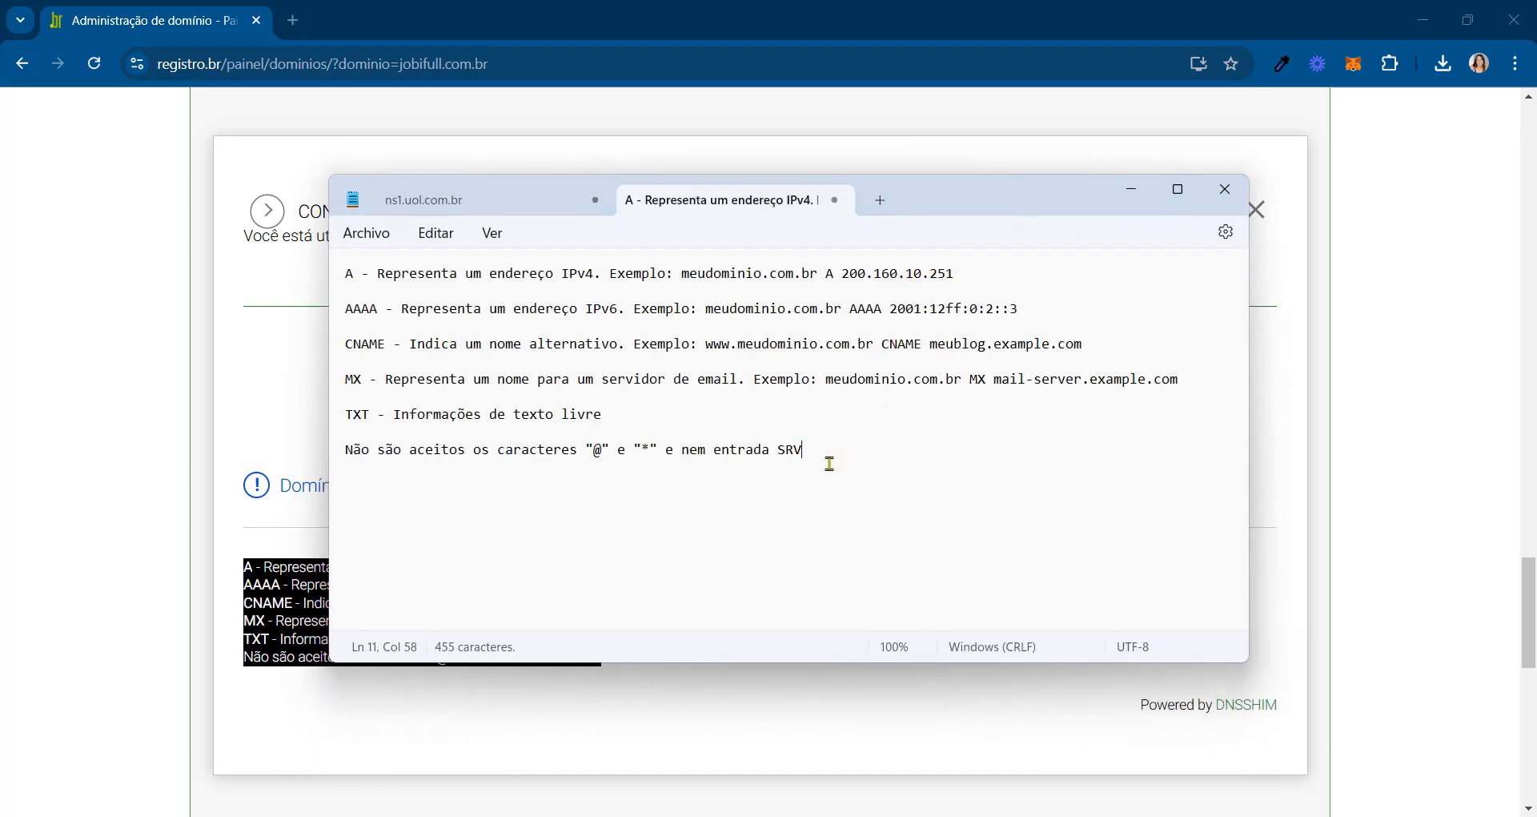
Highlight the pasted explanations, the A record's IPv4 description, and its example domain meudominio.com.br to point them out.
left_click_drag(830, 461, 337, 267)
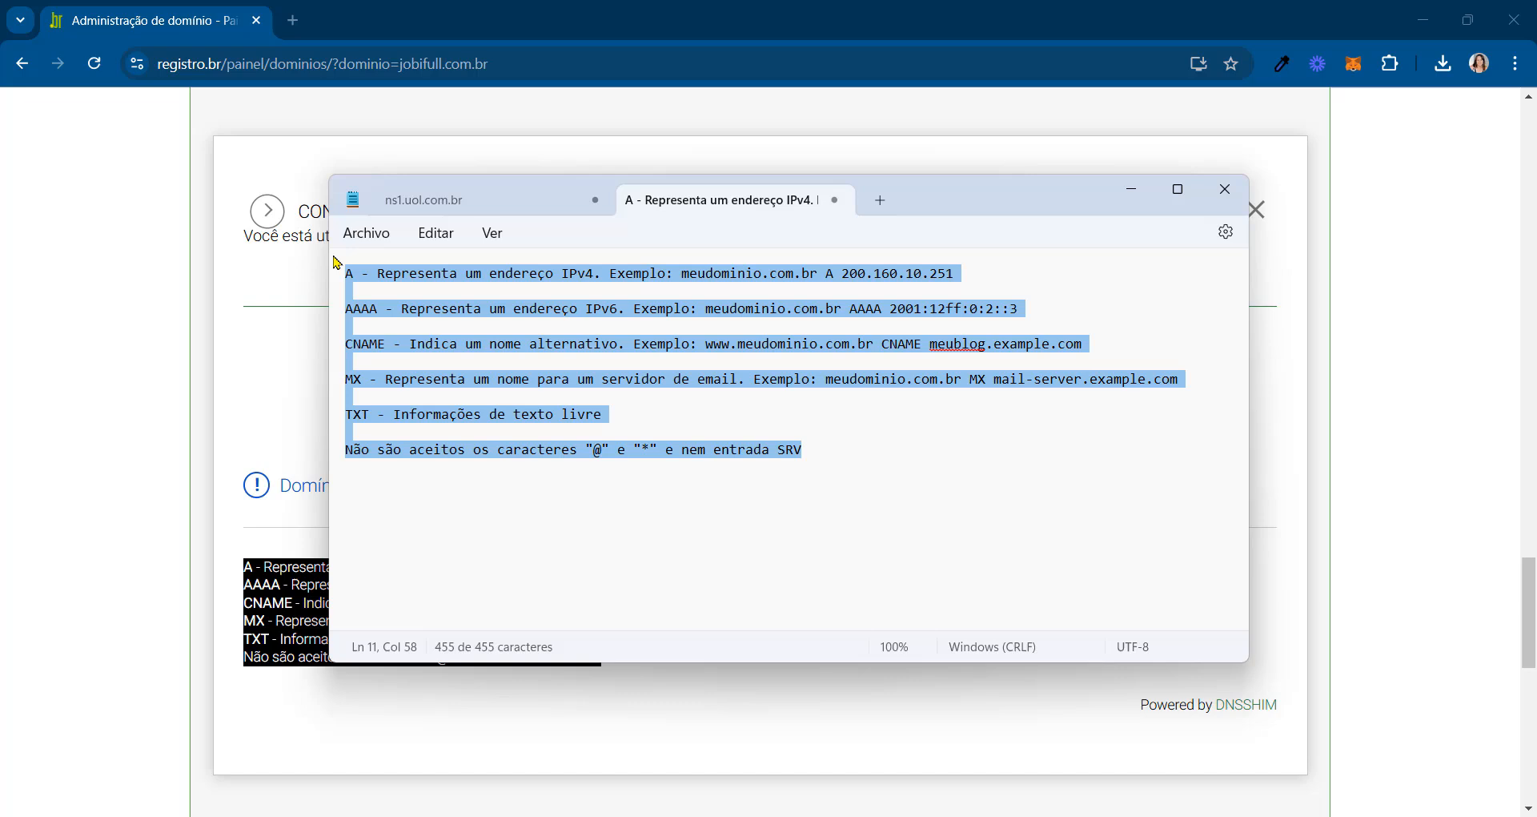
left_click(940, 520)
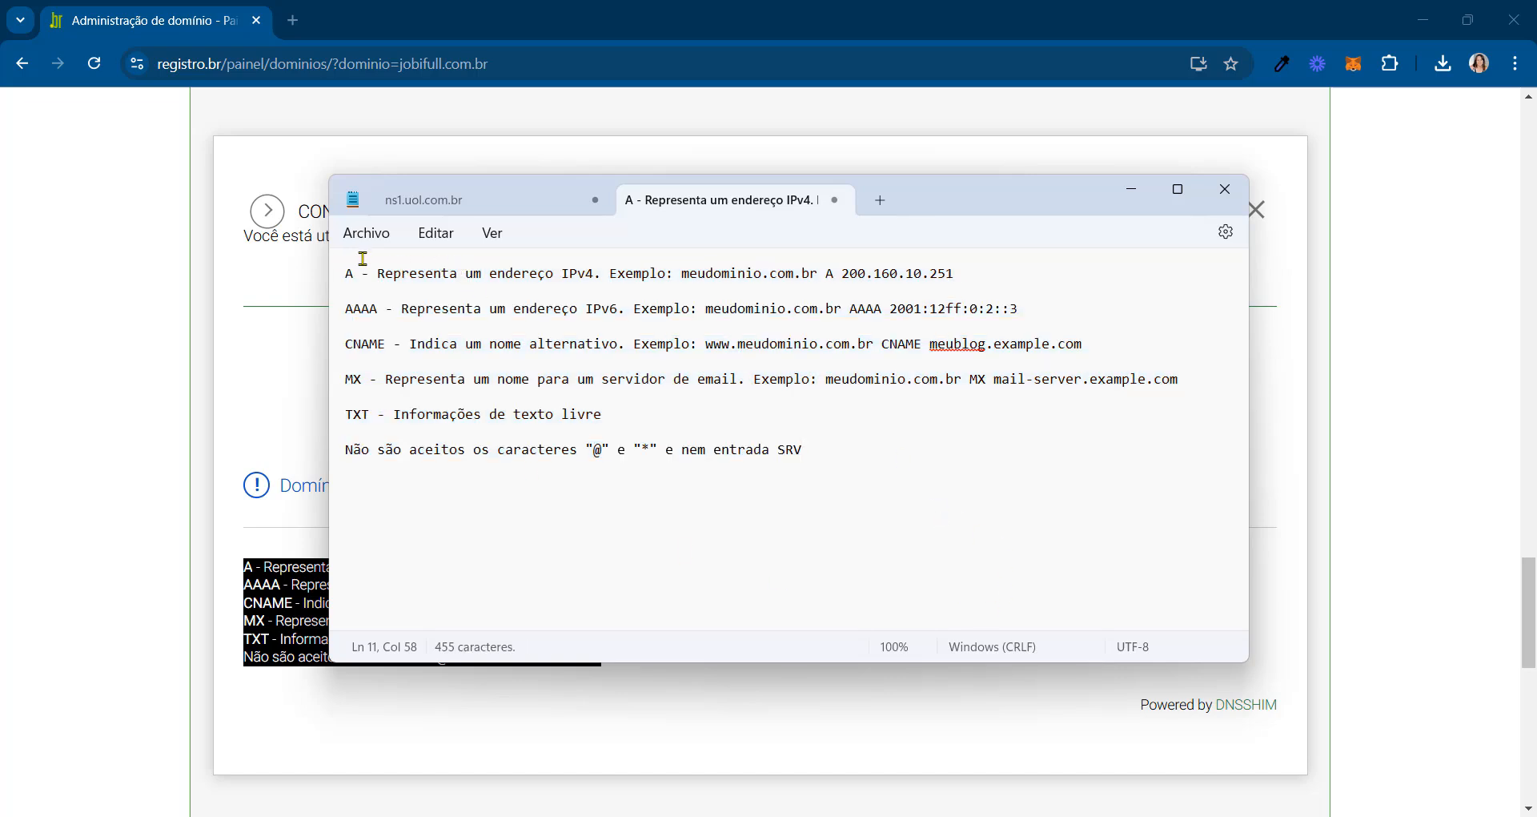
left_click_drag(385, 273, 593, 285)
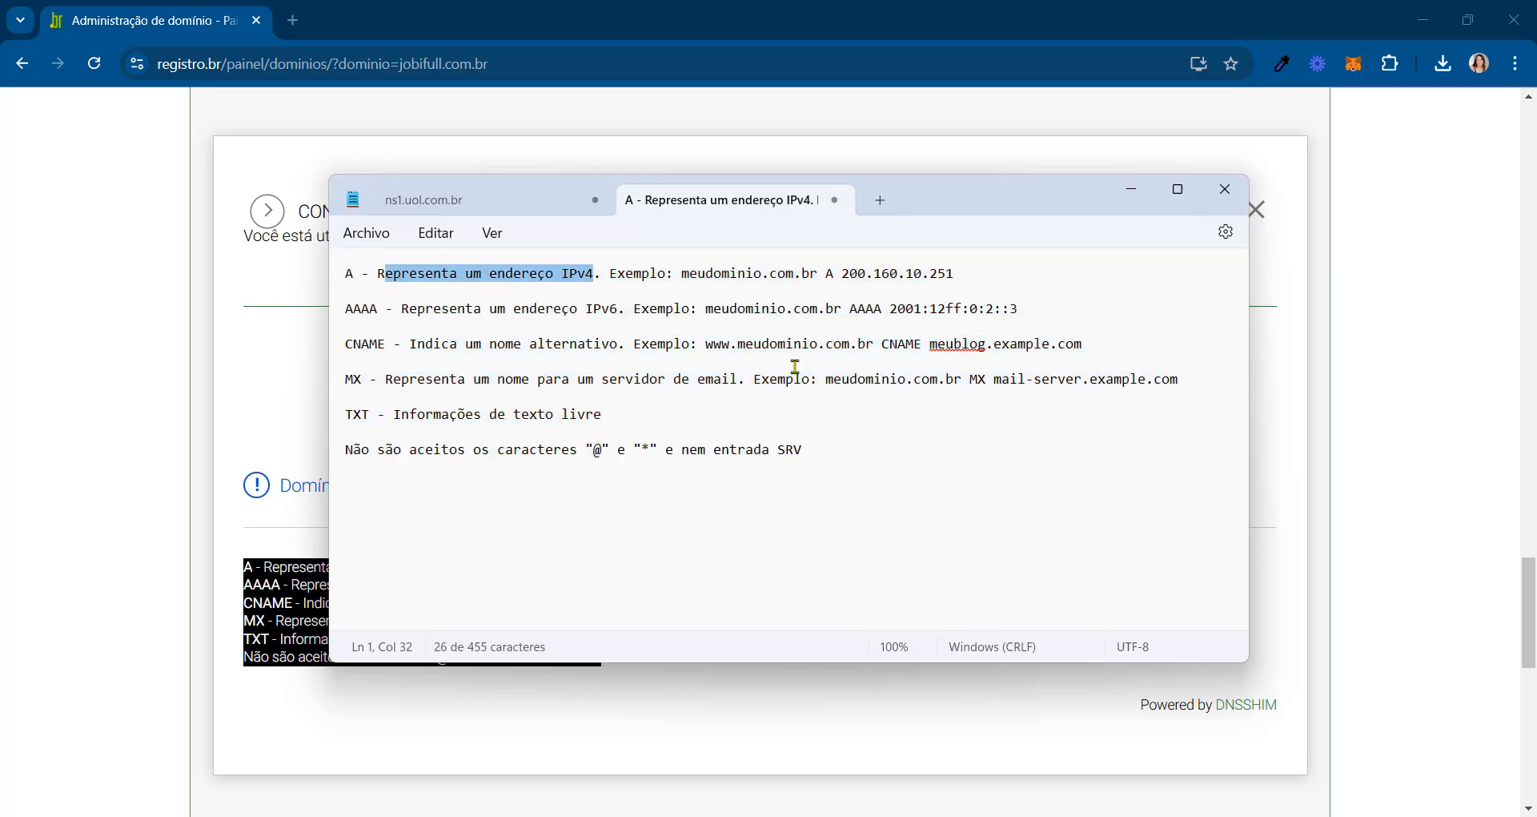
left_click(825, 274)
left_click_drag(825, 274, 690, 275)
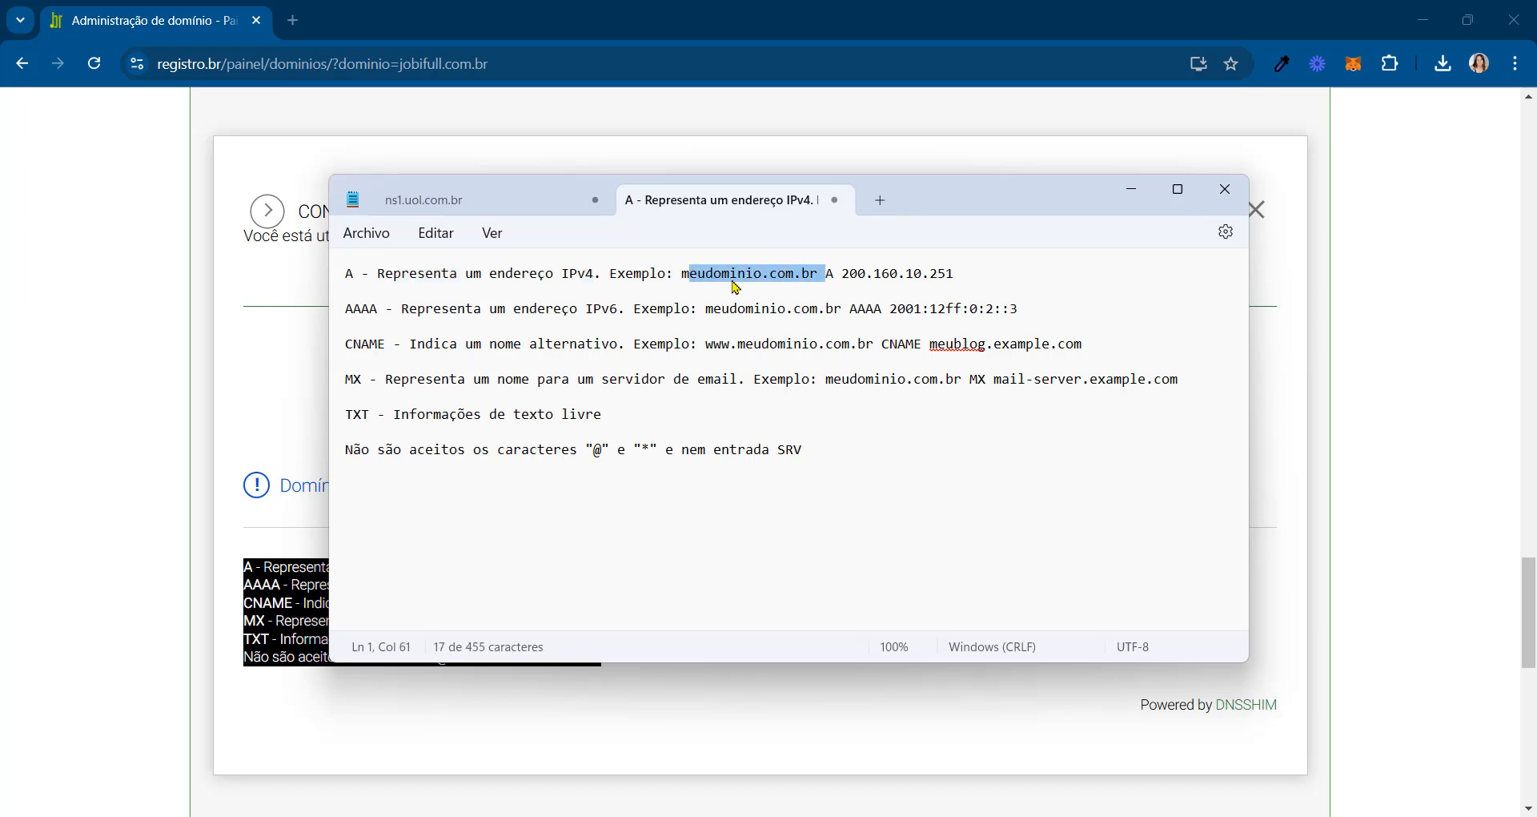
Move the A record's example, meudominio.com.br A 200.160.10.251, to its own line in the Notepad text, separated by a blank line.
left_click(917, 284)
left_click_drag(983, 268, 841, 274)
left_click(682, 274)
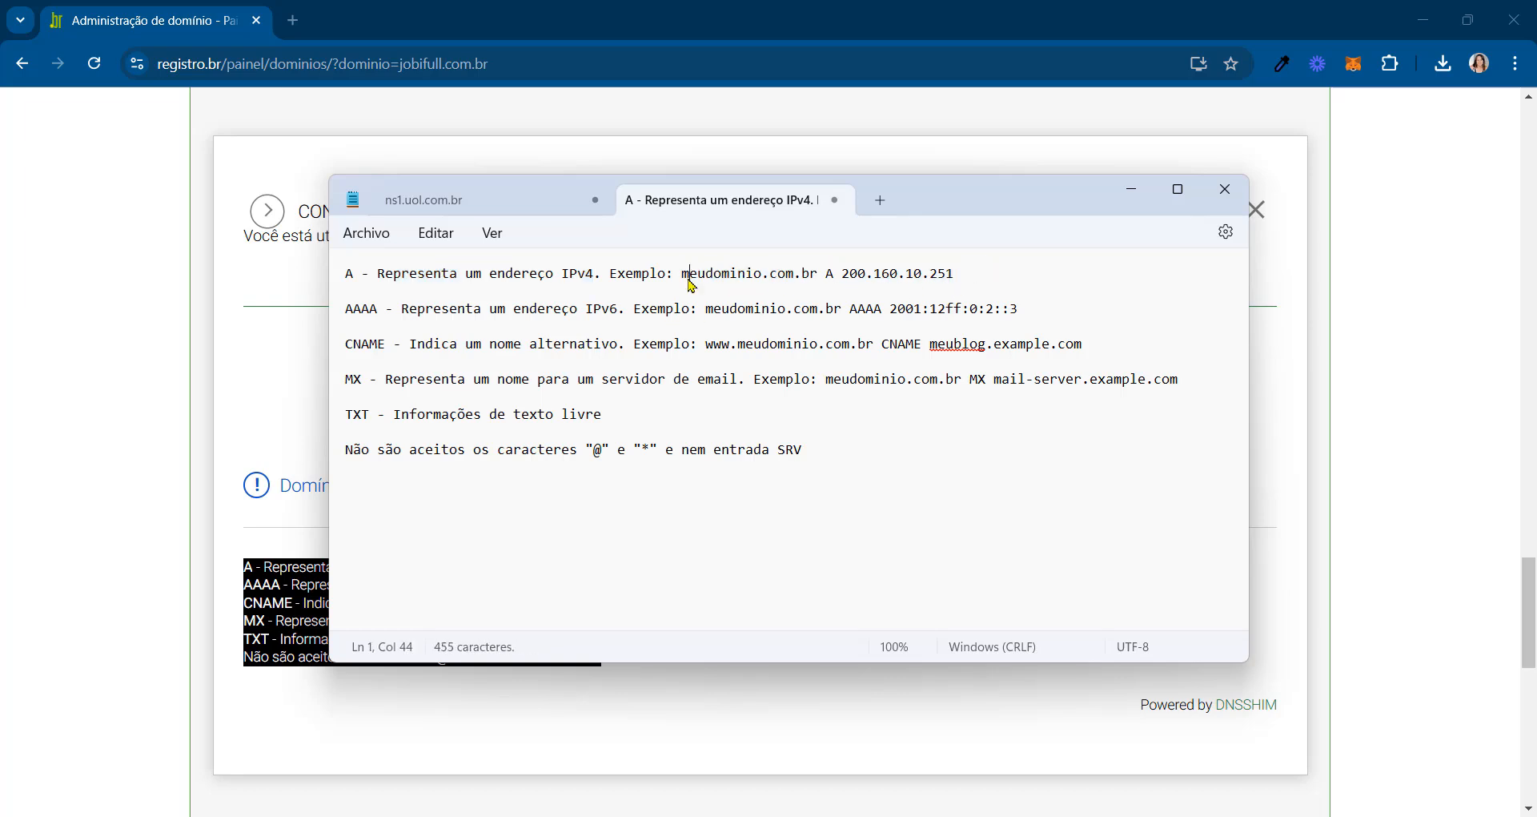
key("Return")
key("Return")
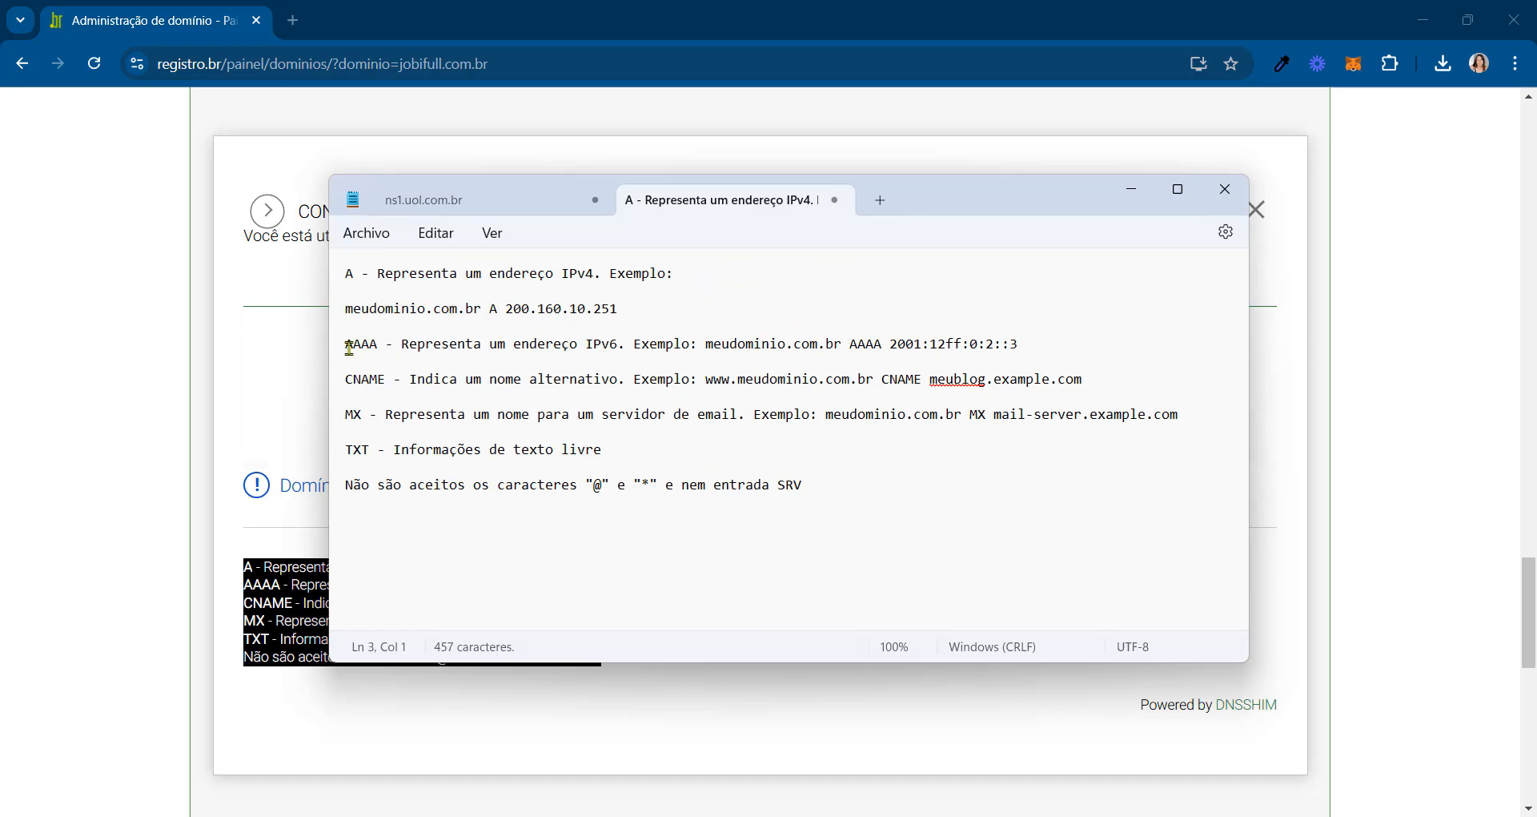
Move the AAAA record's example to its own line after a blank line, and widen the gap above the AAAA description.
left_click_drag(346, 344, 383, 349)
left_click(706, 344)
key("Return")
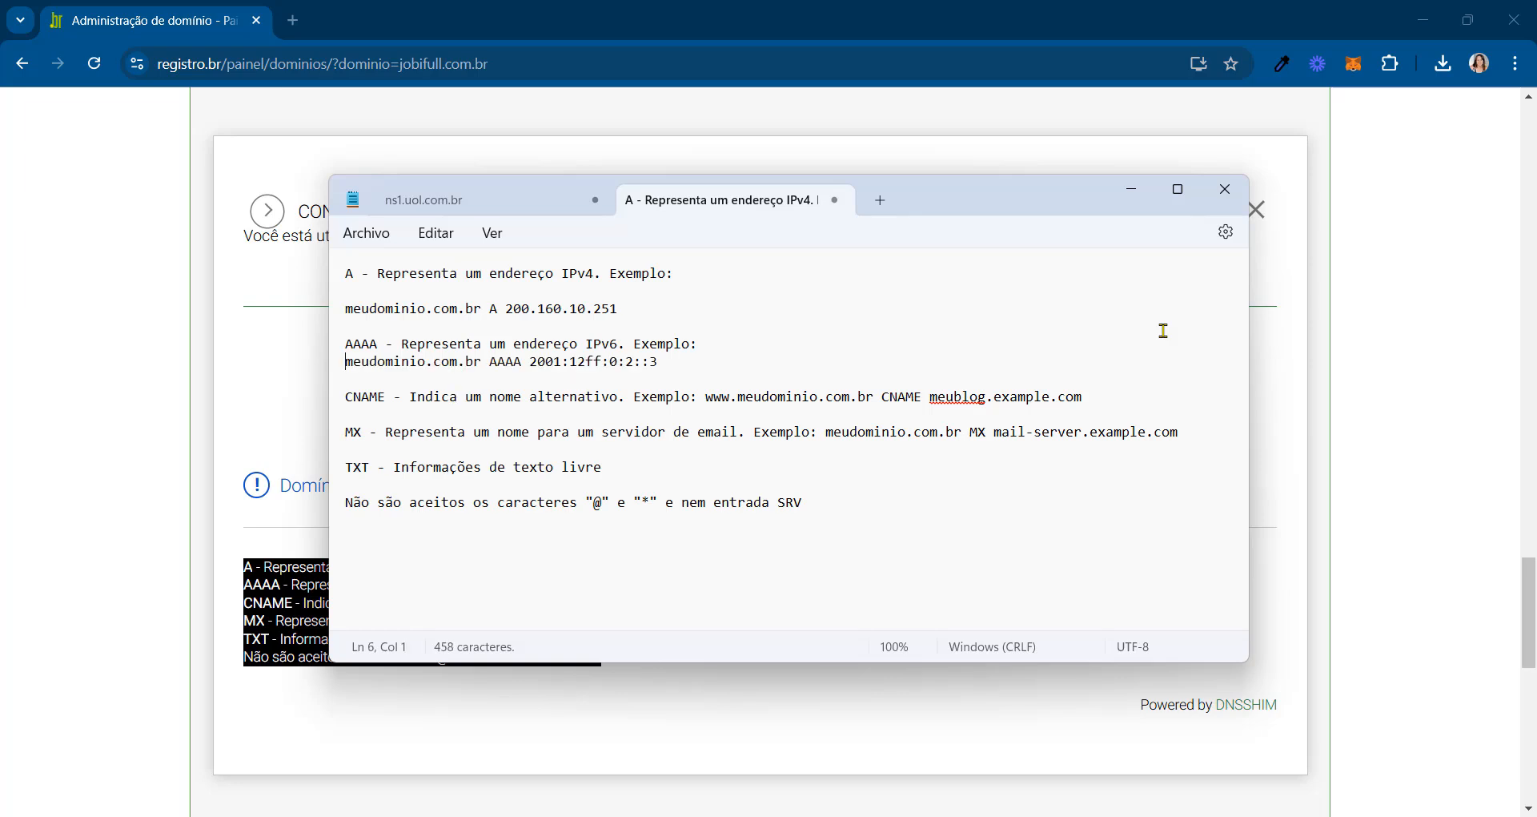
key("Up")
key("Return")
key("Return")
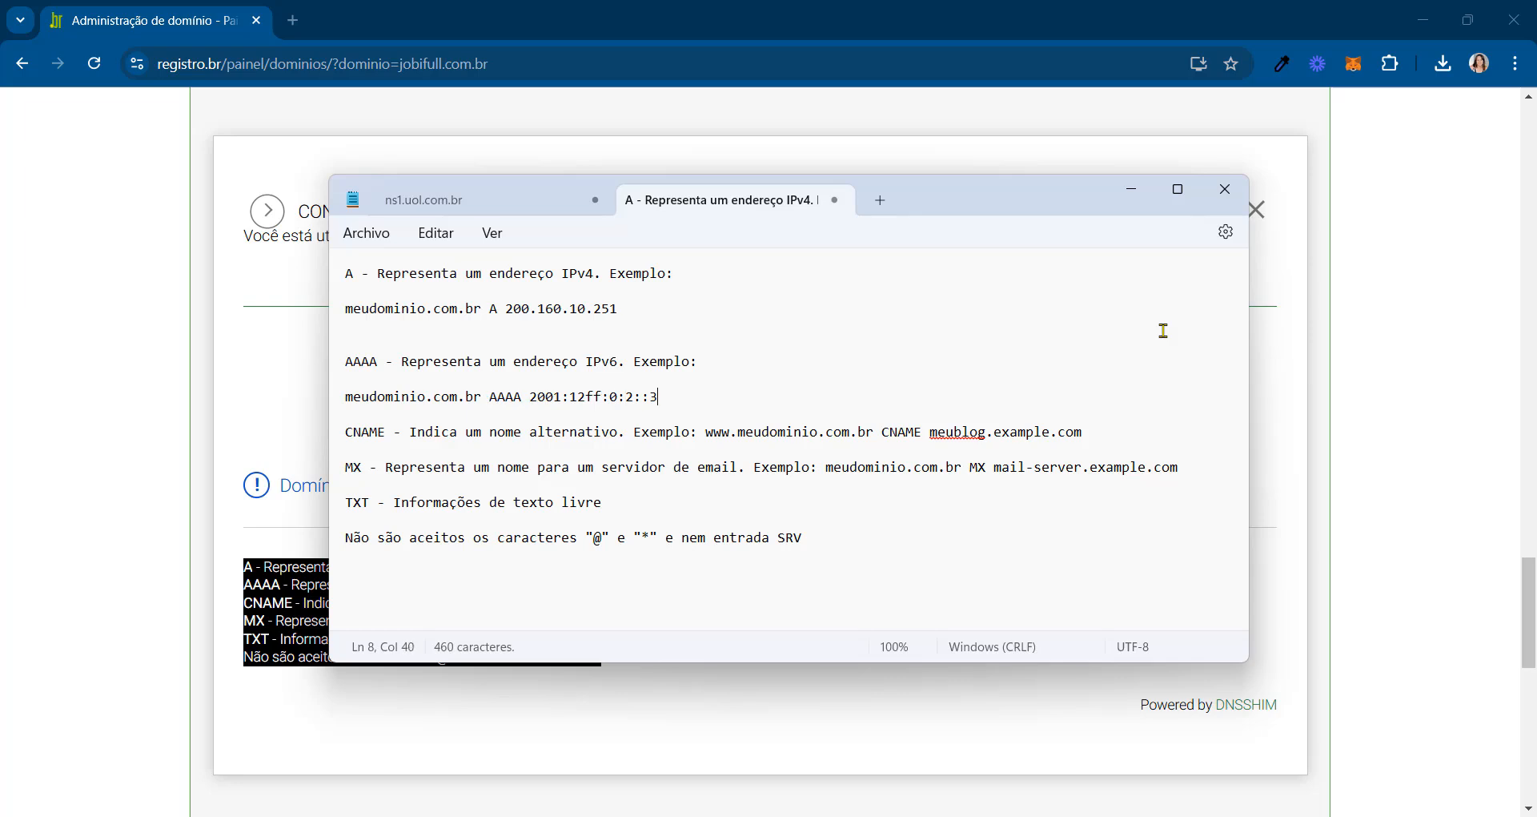
key("Down")
left_click(634, 433)
key("Right")
key("Right")
key("Right")
key("Right")
key("Right")
key("Right")
key("Return")
key("Return")
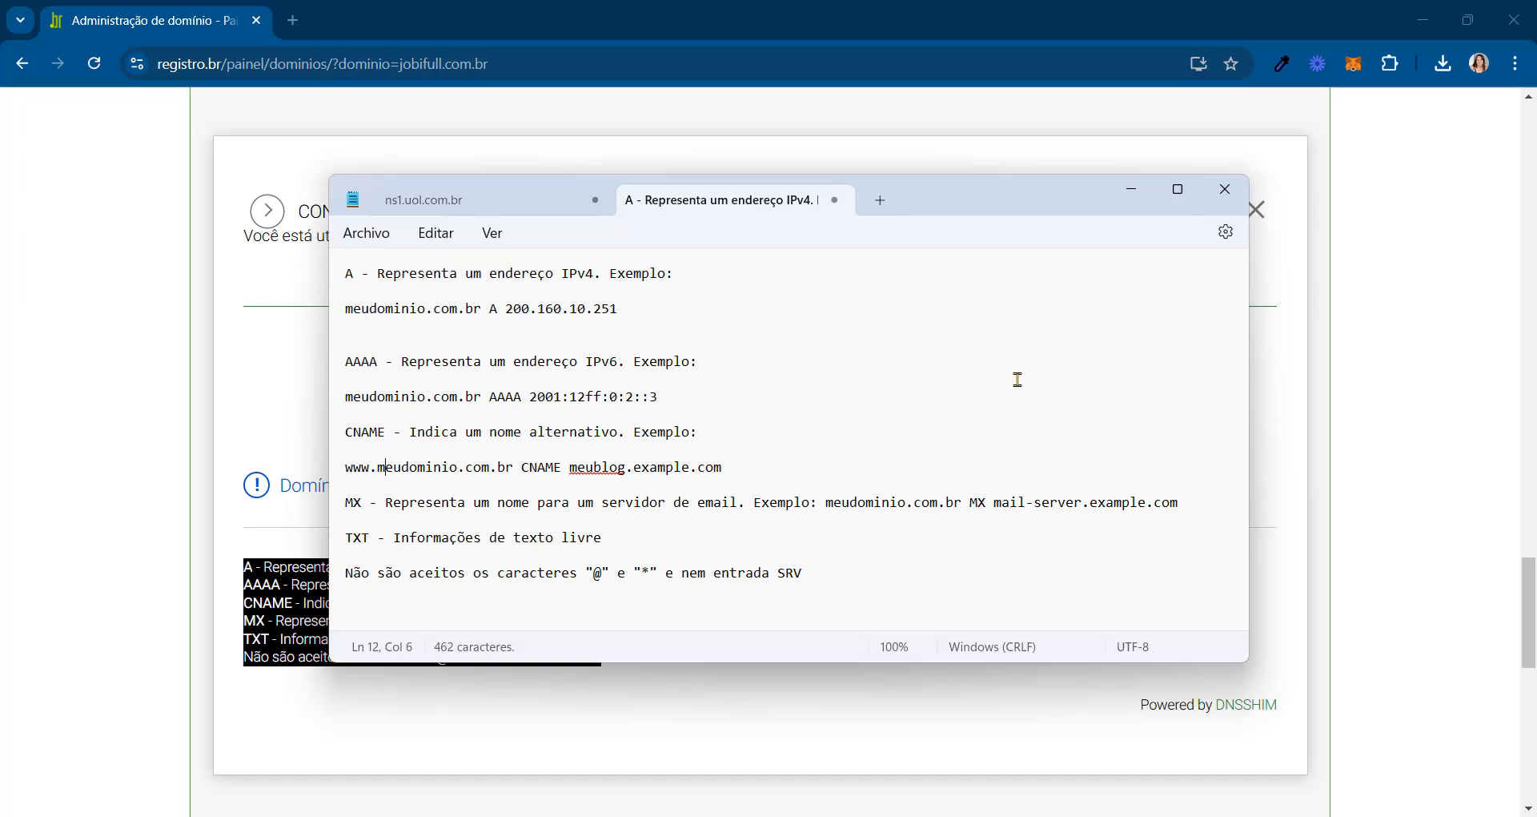
Highlight the meublog. part of the CNAME example, and place the cursor at the MX description.
key("ctrl+Right")
key("ctrl+Right")
key("ctrl+Right")
key("ctrl+Right")
key("ctrl+Right")
key("ctrl+Right")
key("shift+Right")
key("shift+Right")
key("shift+Right")
key("shift+Right")
key("shift+Right")
key("shift+Right")
key("shift+Right")
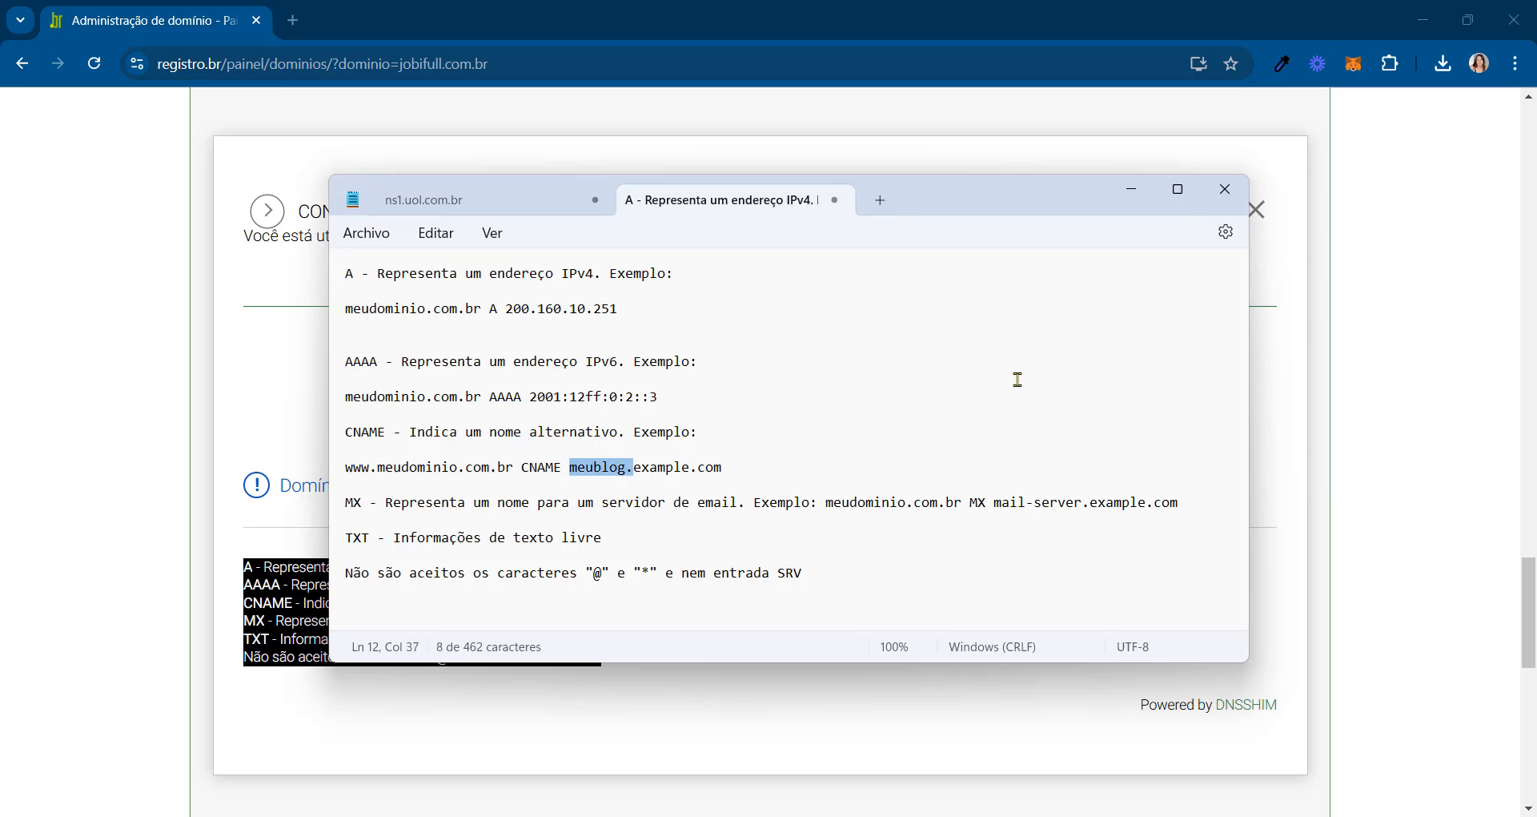
key("shift+Left")
key("Right")
key("Down")
key("Down")
key("Home")
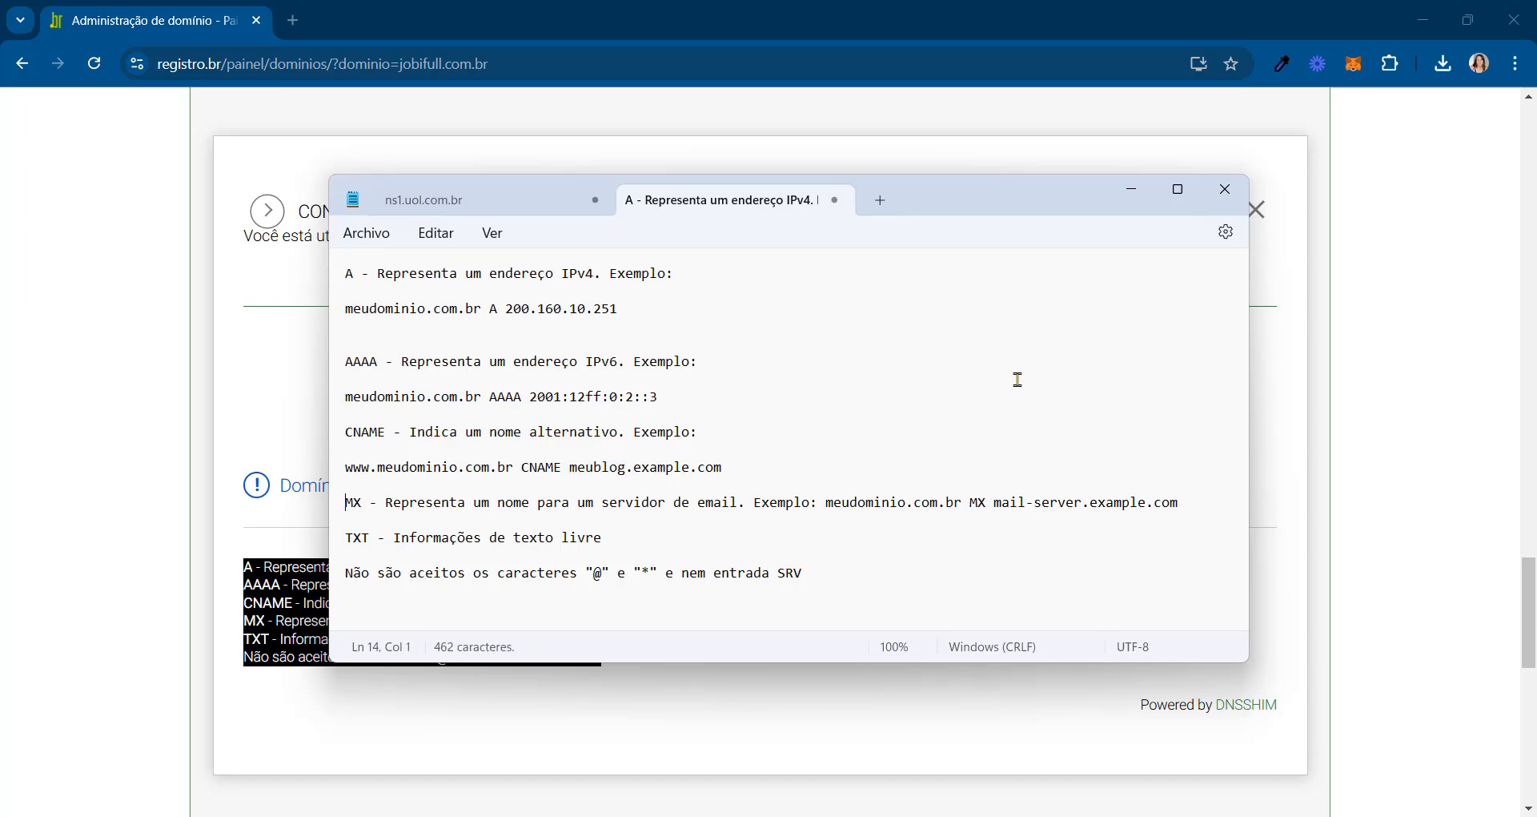
key("Left")
Highlight the A record's description and example, the CNAME example, and its target meublog.example.com to point them out.
left_click_drag(642, 312, 345, 273)
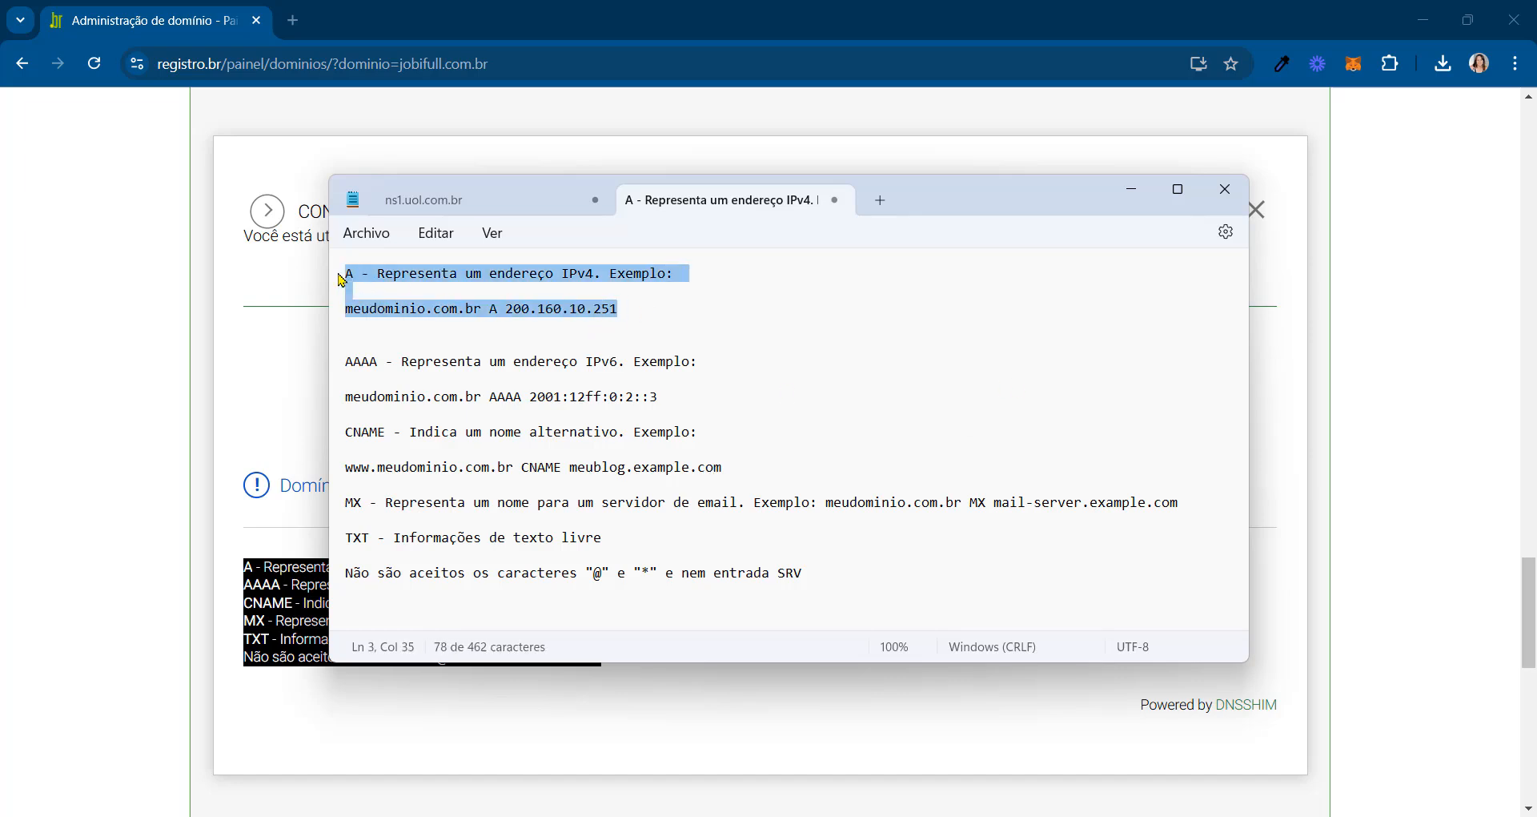
left_click(671, 309)
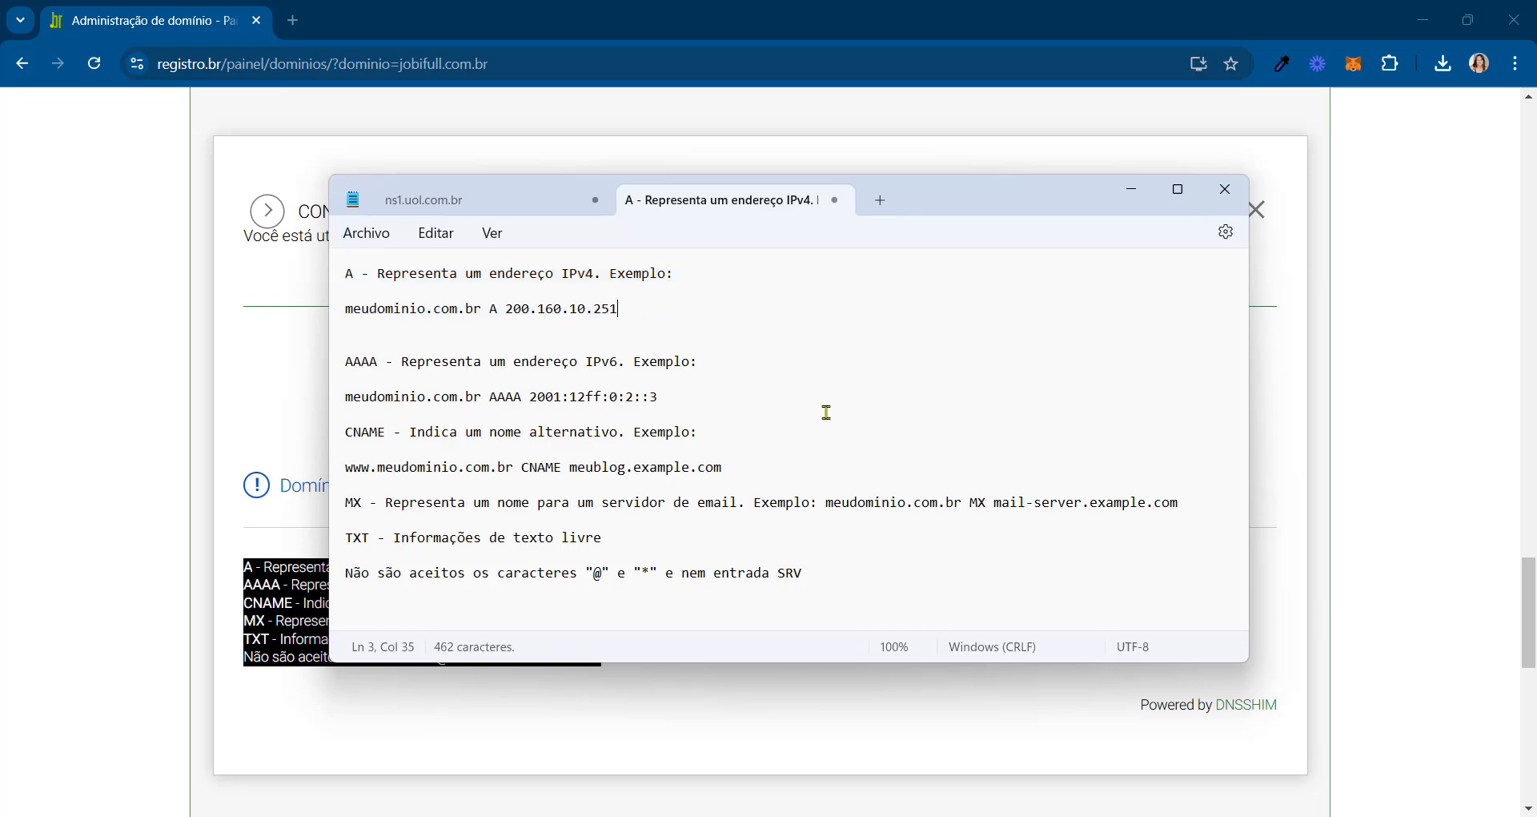
left_click_drag(765, 467, 325, 478)
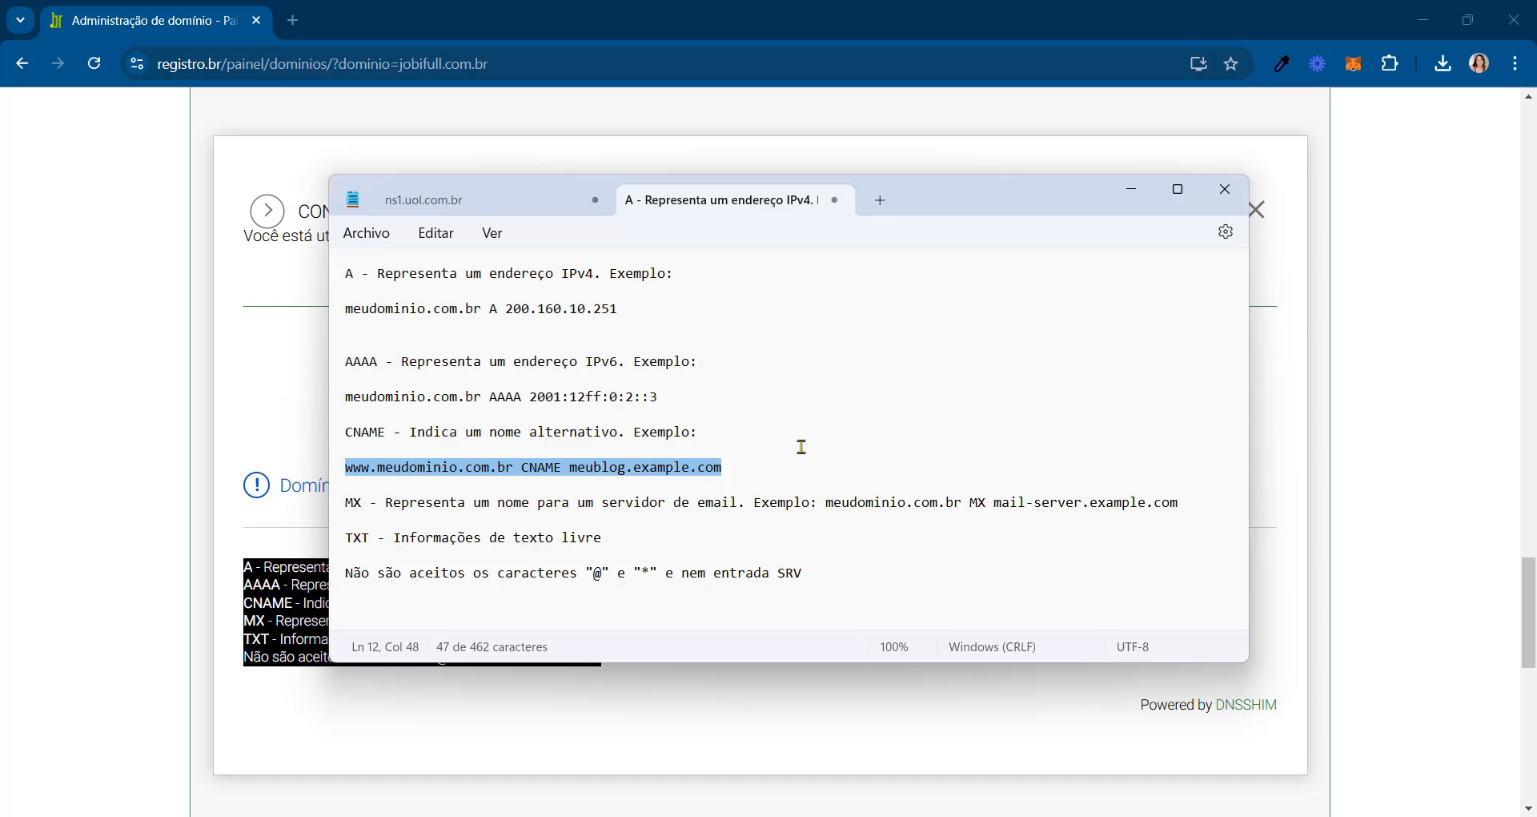
left_click(769, 478)
left_click_drag(755, 469, 592, 474)
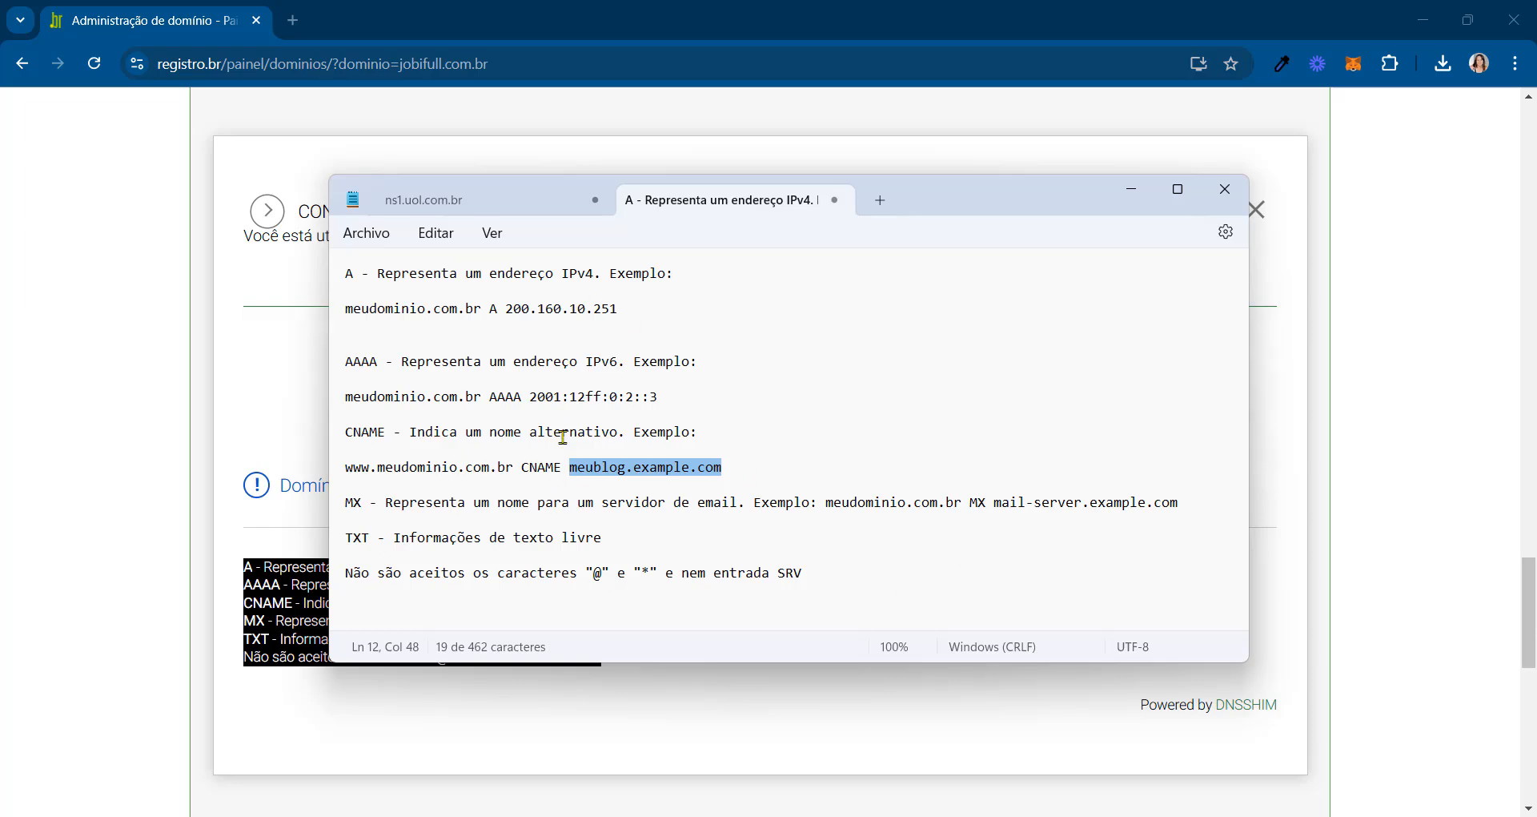
left_click(972, 452)
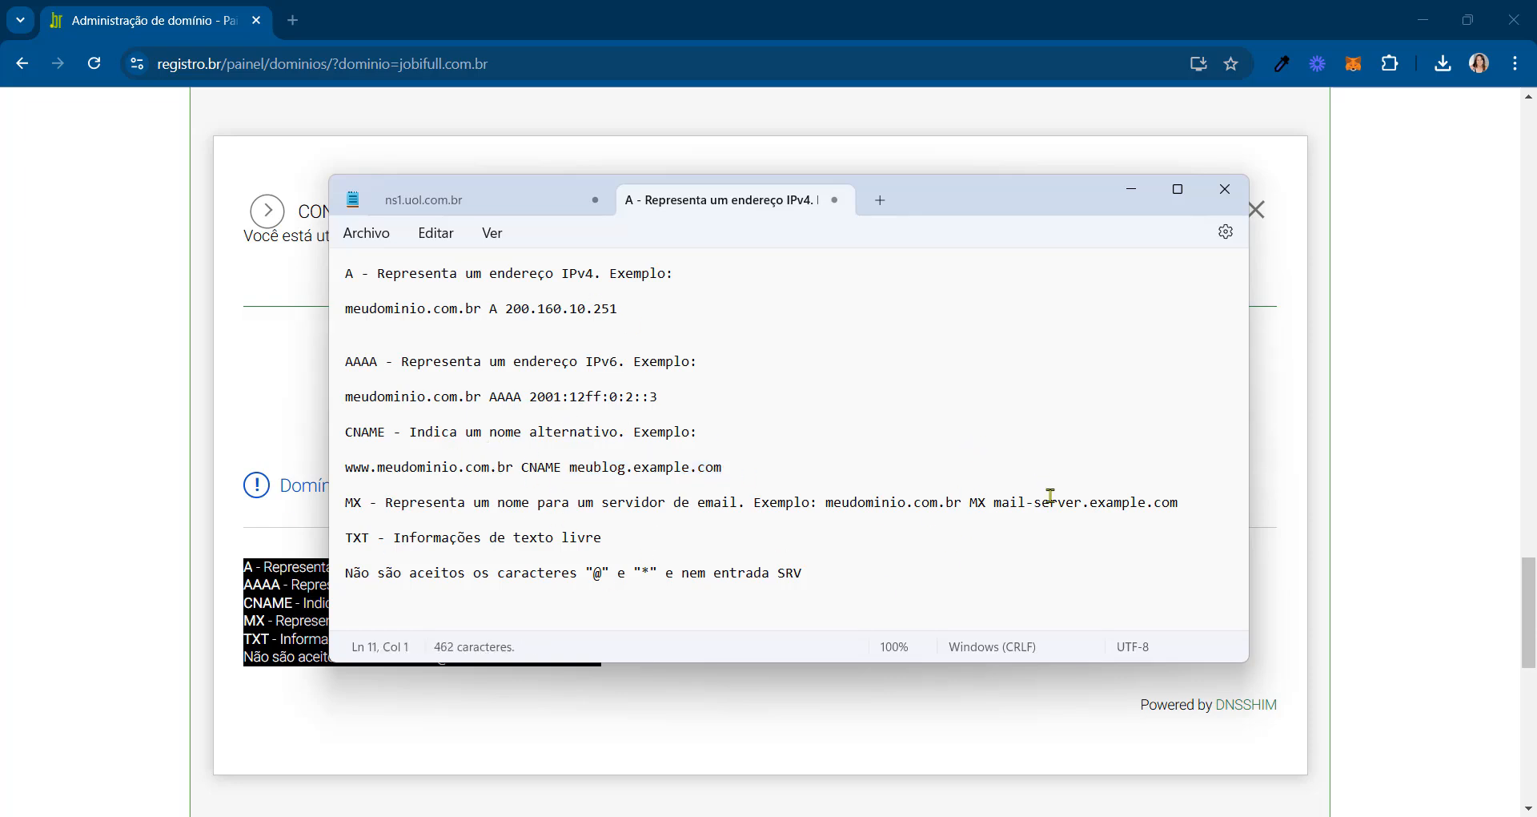
Highlight the MX type, the TXT description and the note on characters and SRV entries that are not accepted.
double_click(356, 503)
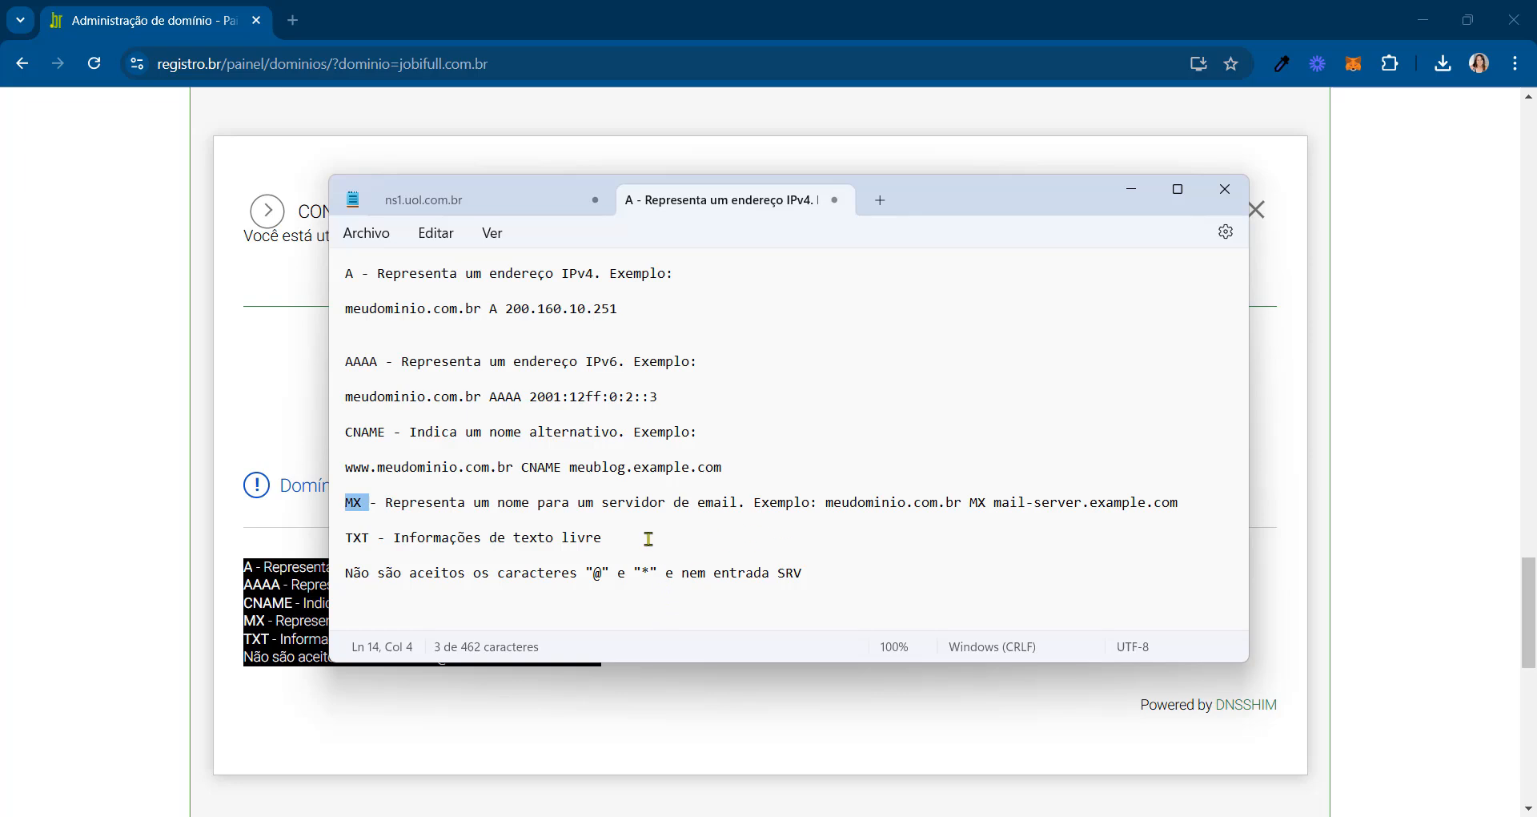
left_click_drag(602, 538, 316, 535)
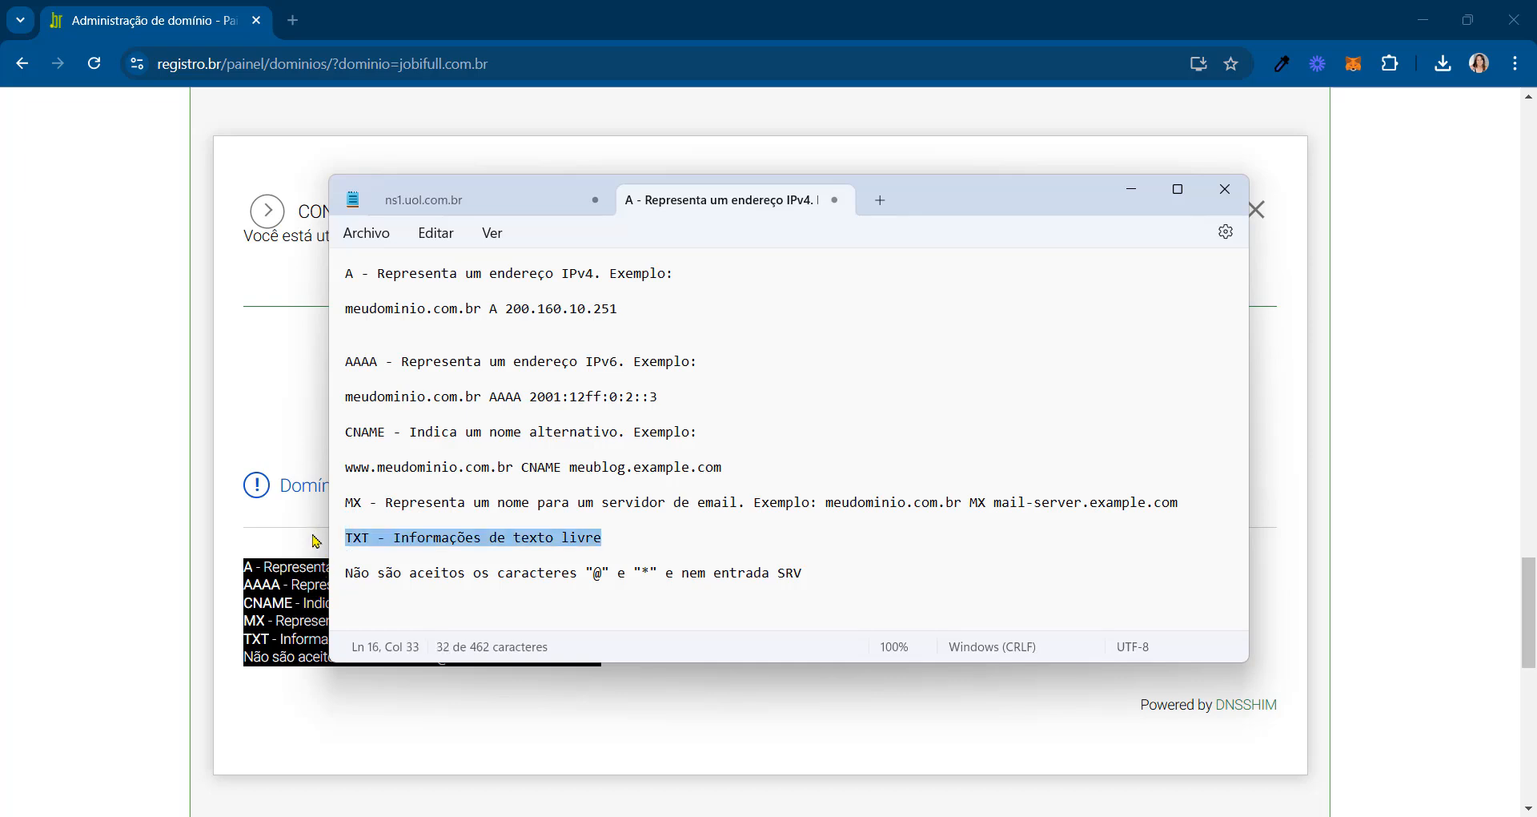
left_click(497, 538)
left_click_drag(643, 541, 320, 544)
left_click_drag(851, 575, 340, 573)
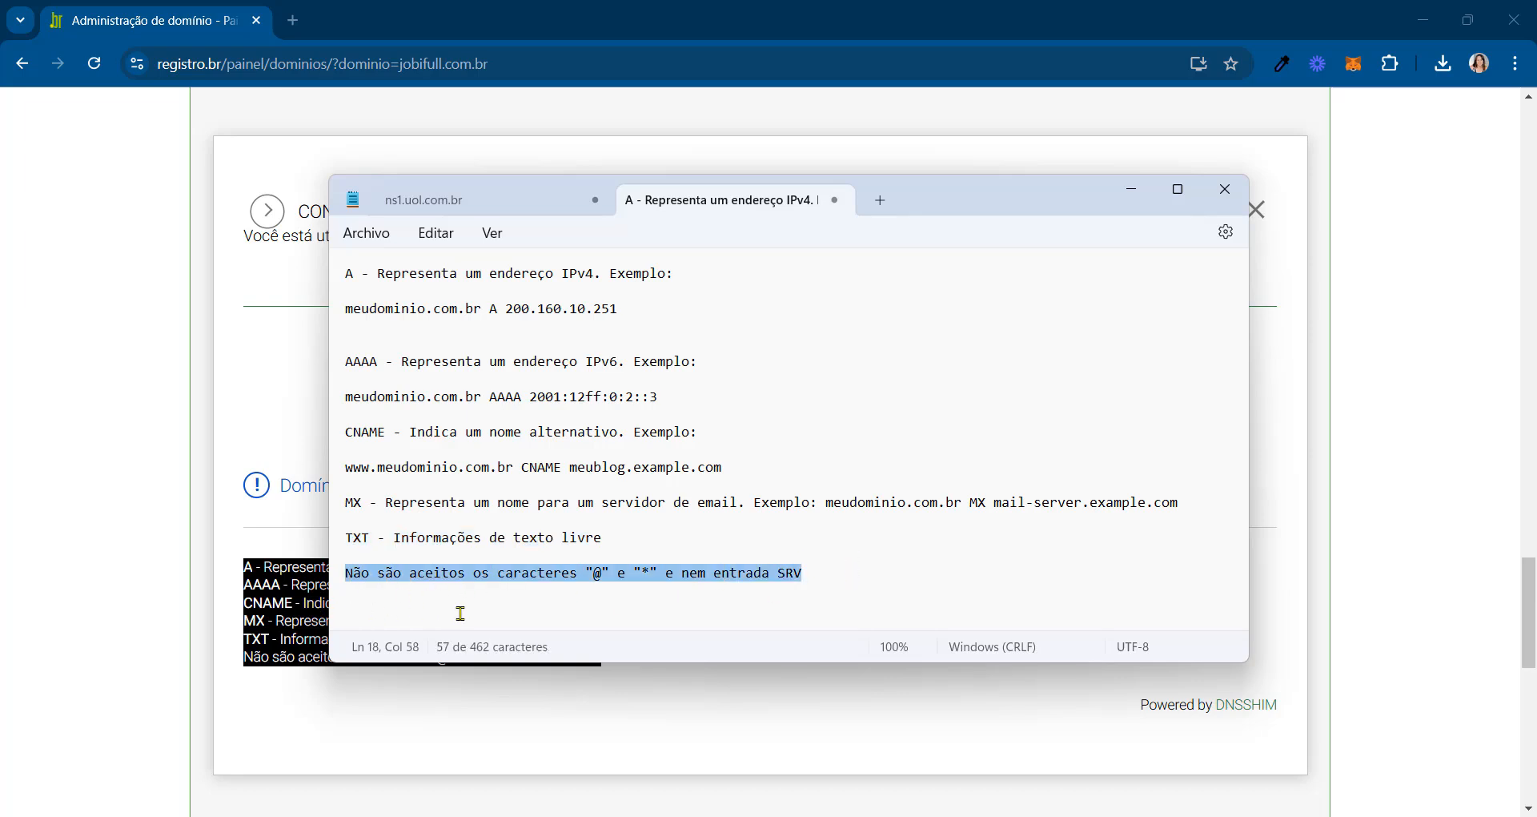
left_click(596, 605)
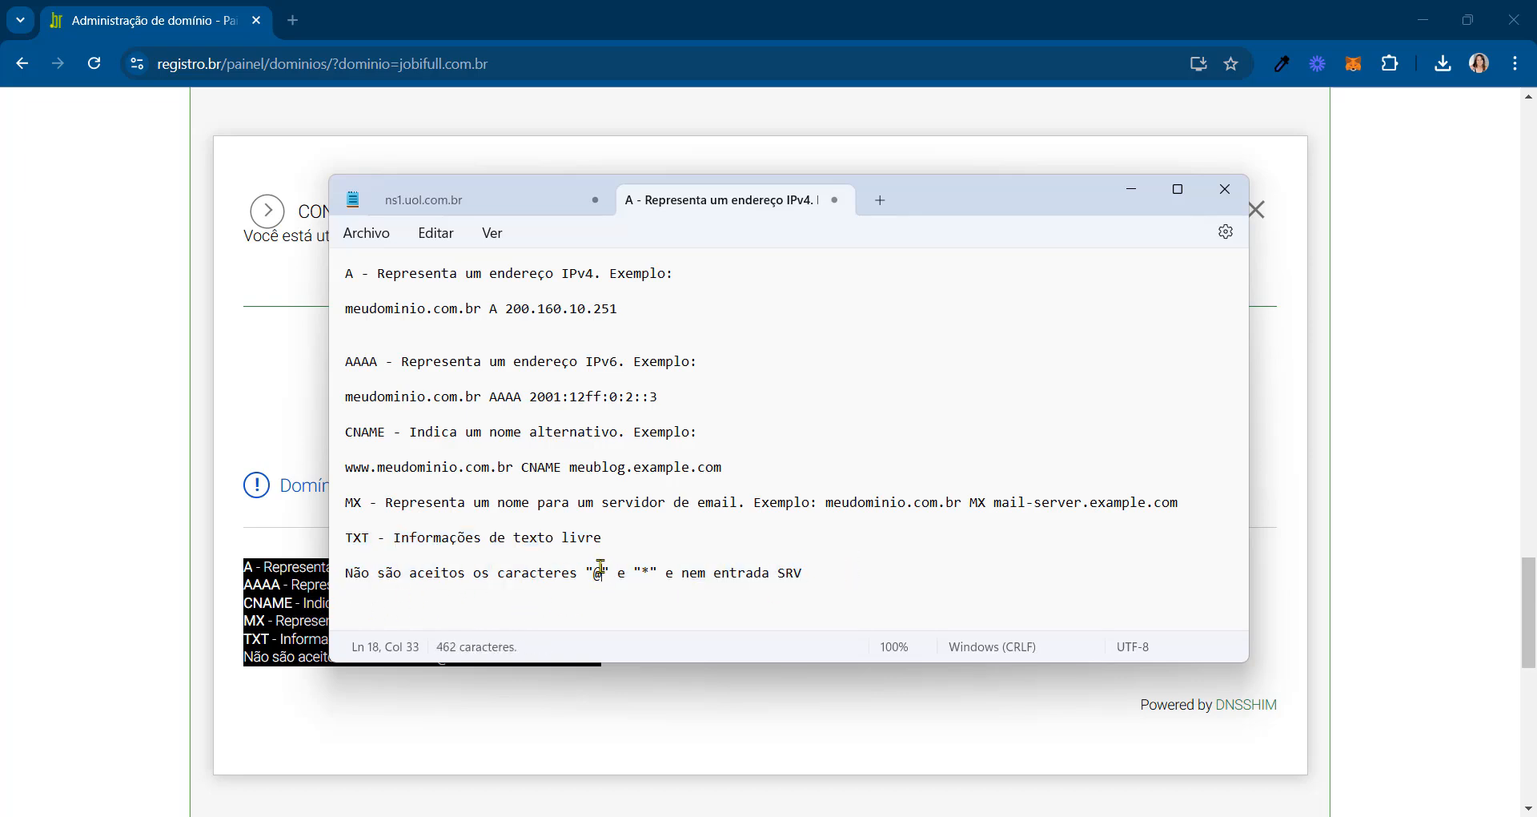
left_click(645, 574)
left_click(889, 574)
double_click(789, 573)
left_click(868, 578)
Move Notepad off the DNS zone form and attach the ionos.es page as a tab beside the Registro.br one.
left_click_drag(1051, 198, 1536, 392)
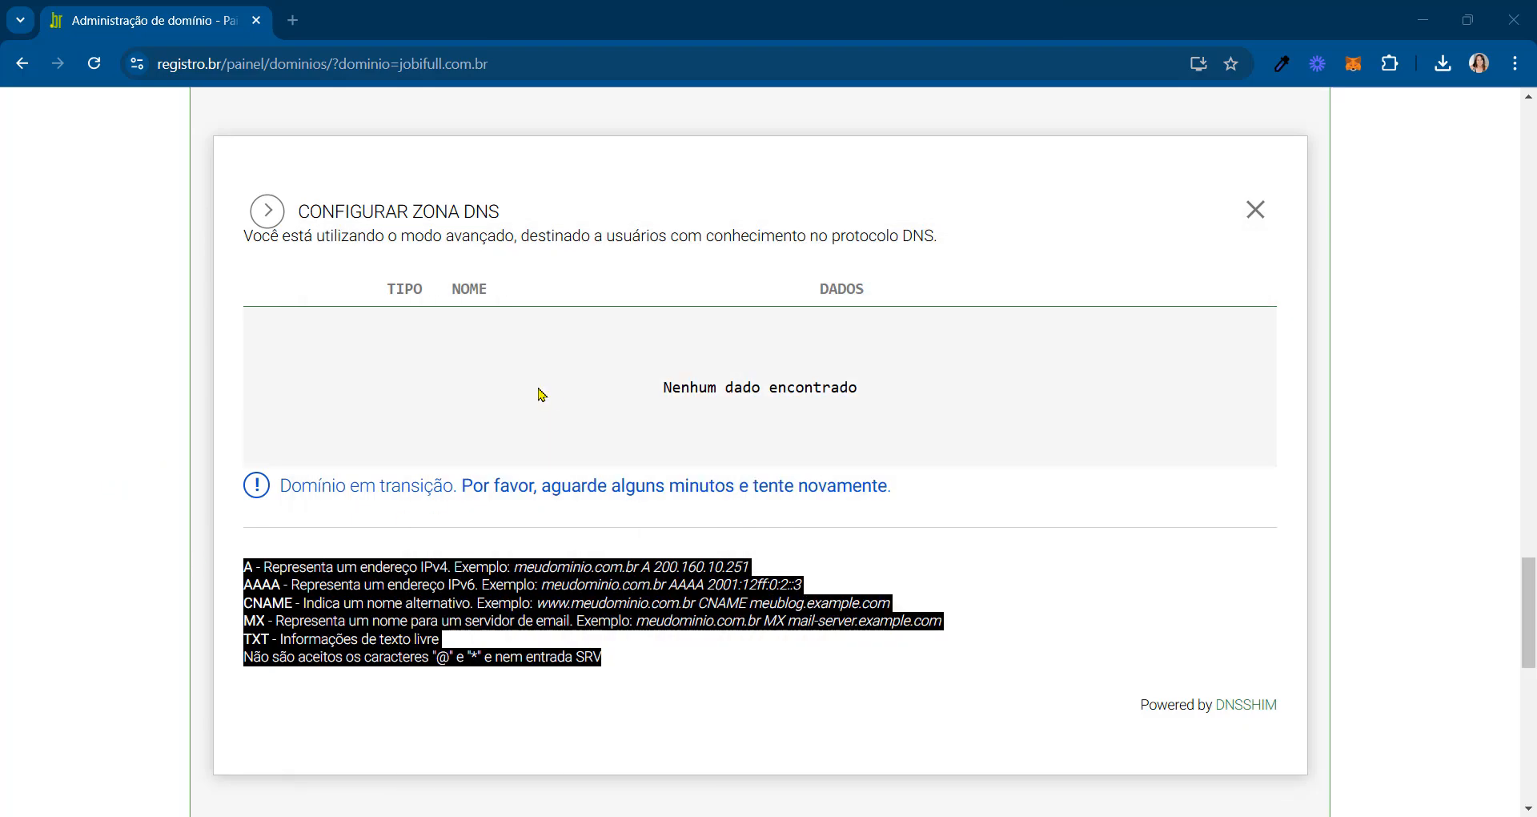
left_click(587, 355)
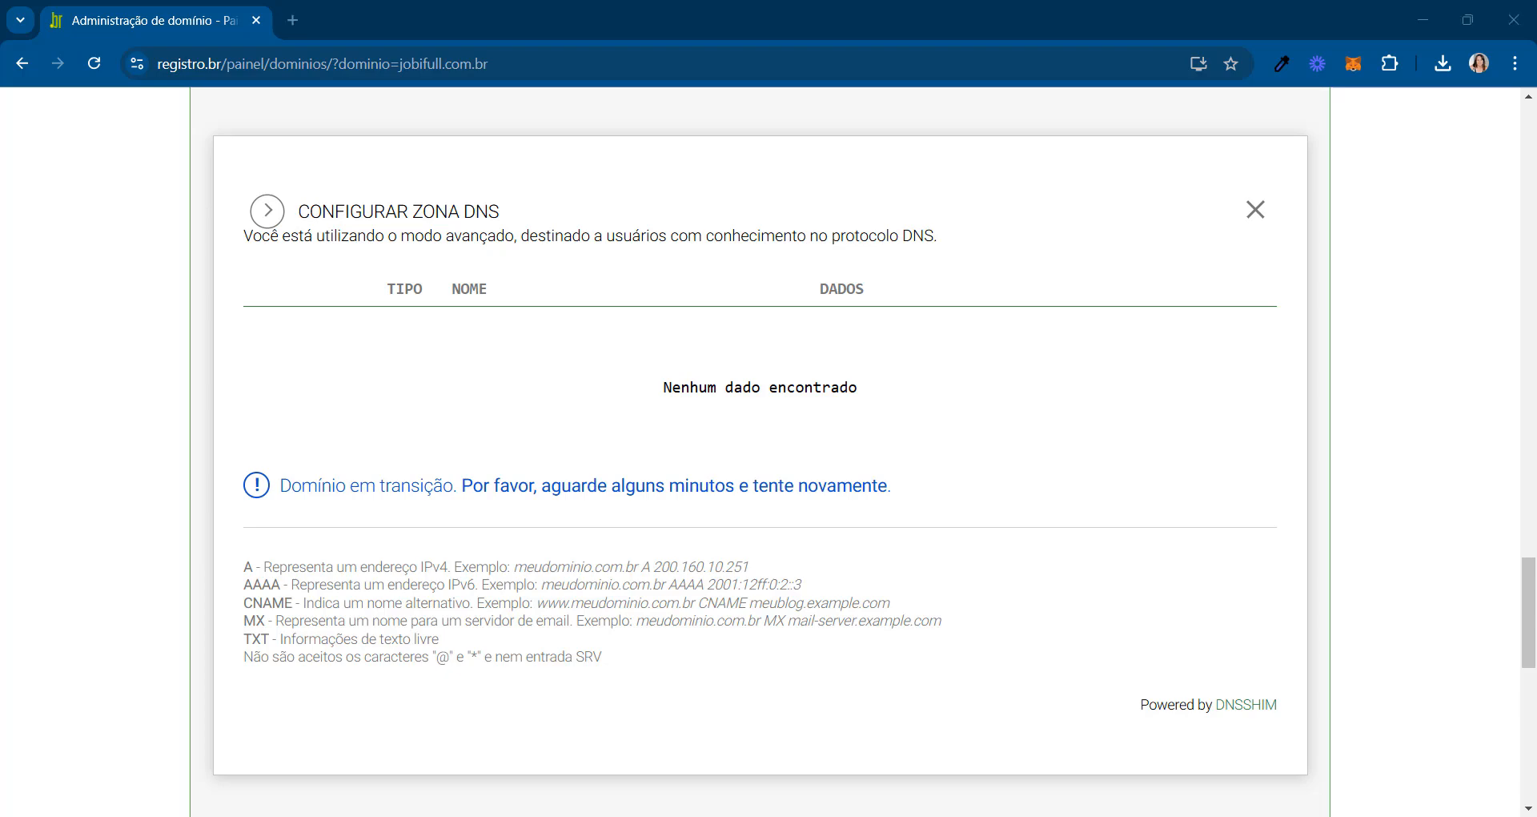
left_click_drag(0, 272, 165, 207)
left_click(1196, 207)
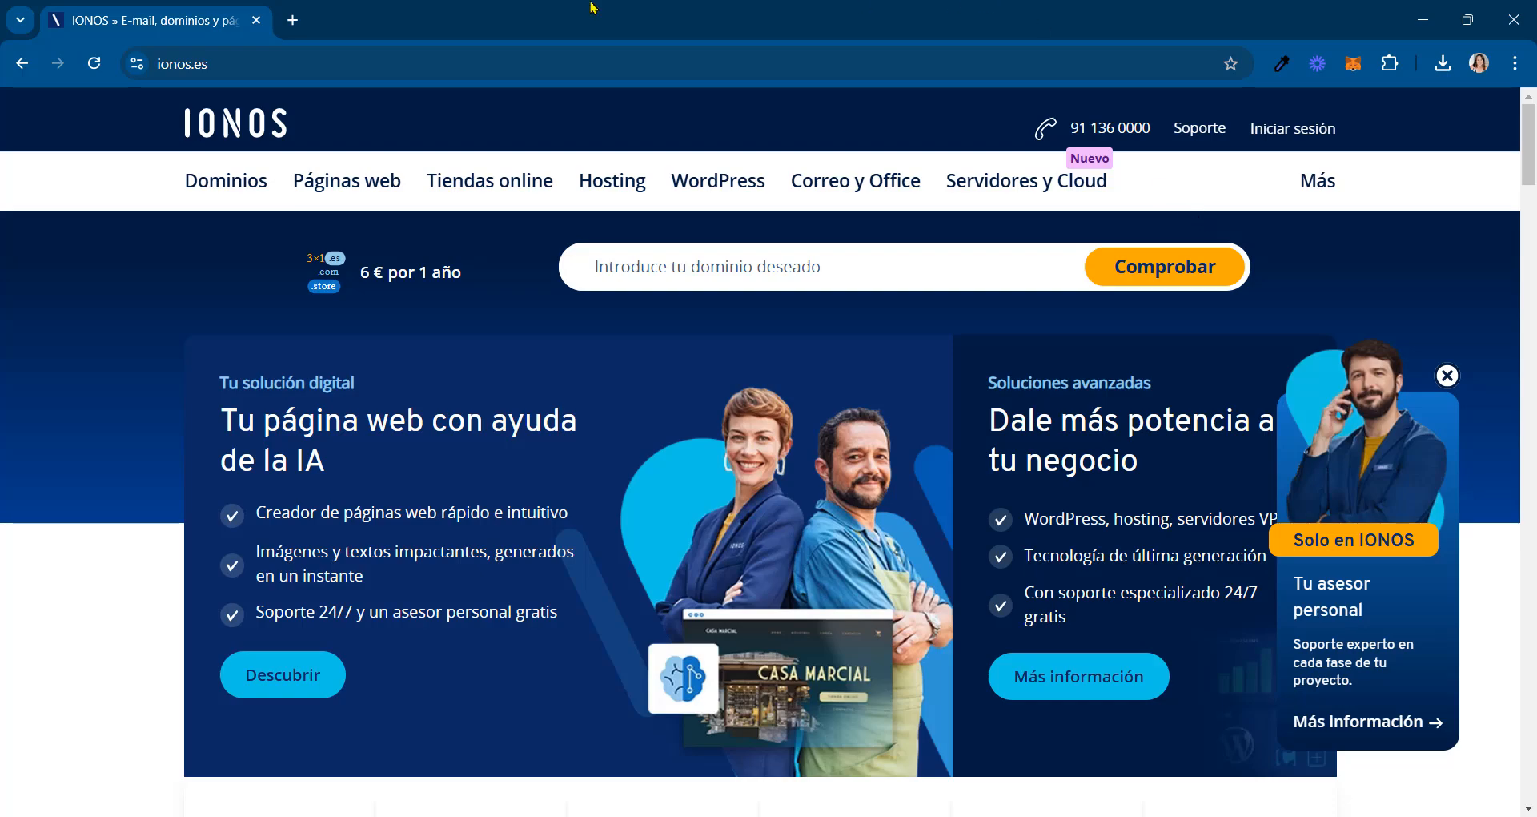
left_click_drag(94, 21, 400, 23)
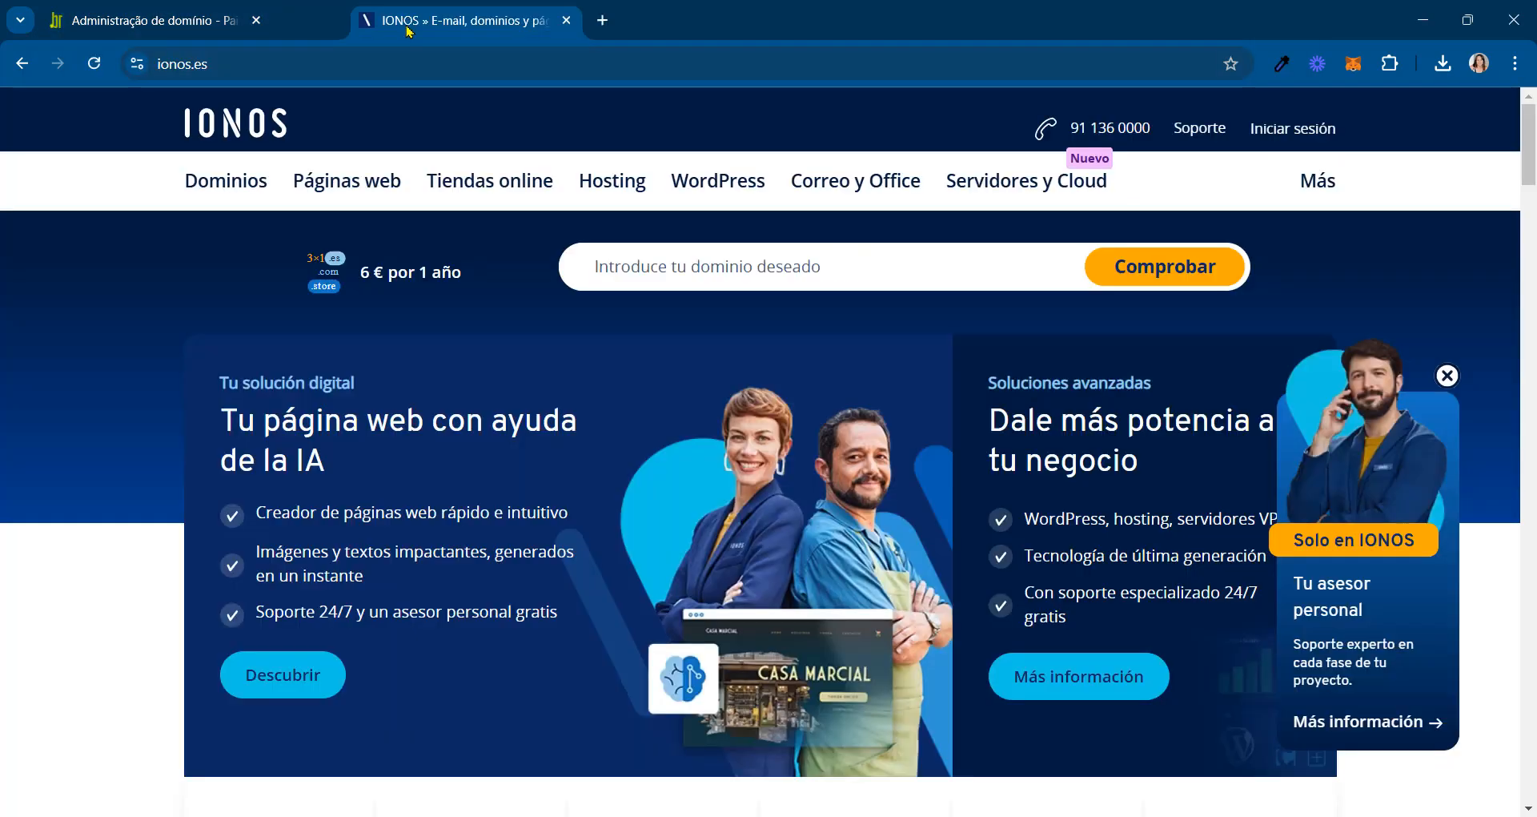
Return to the Registro.br page and highlight the DNS zone table's TIPO, NOME and DADOS column headings.
left_click(161, 24)
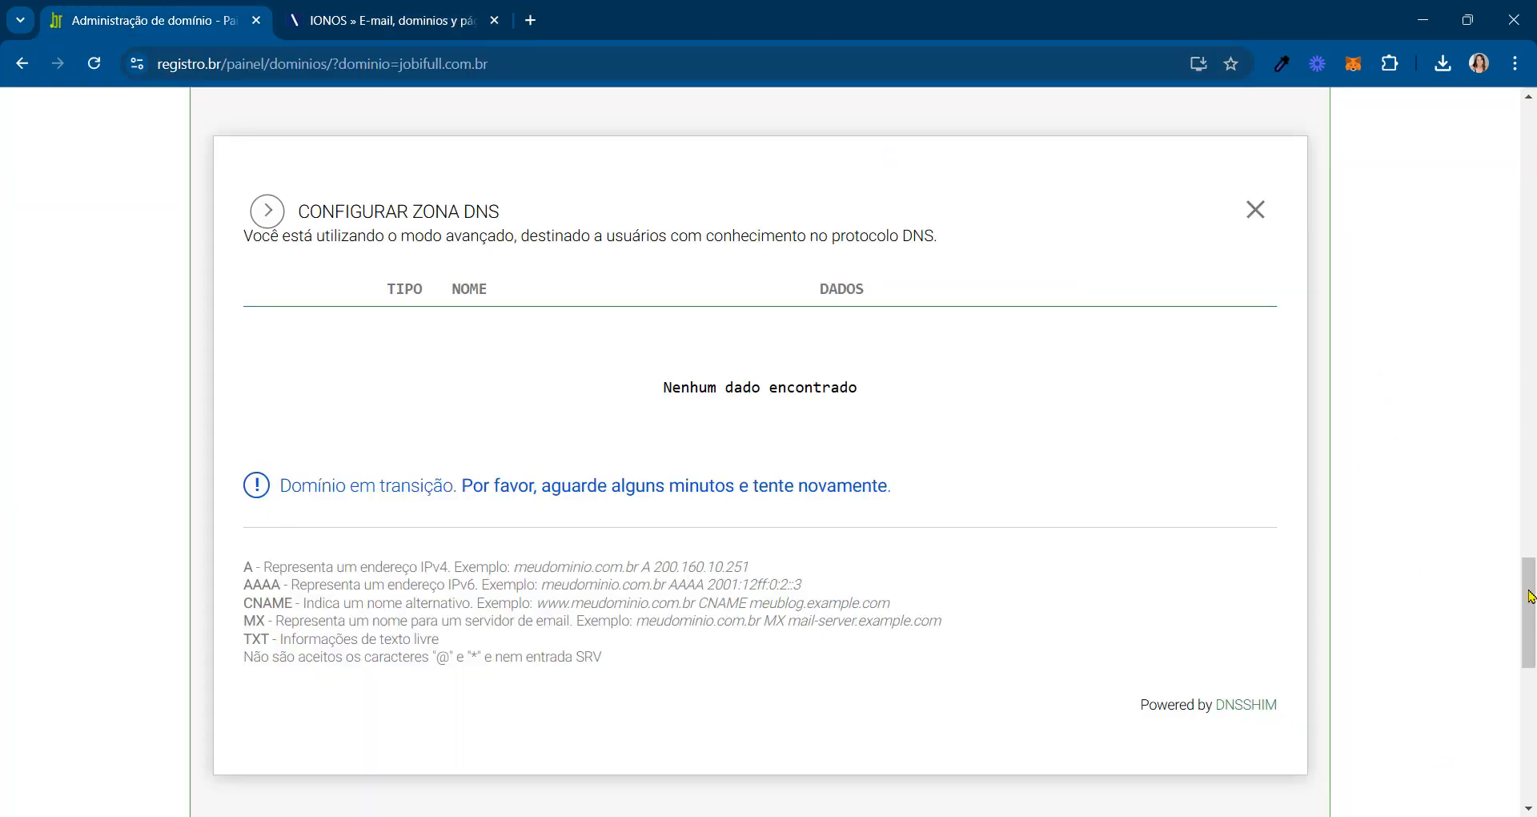
left_click_drag(1529, 597, 1491, 578)
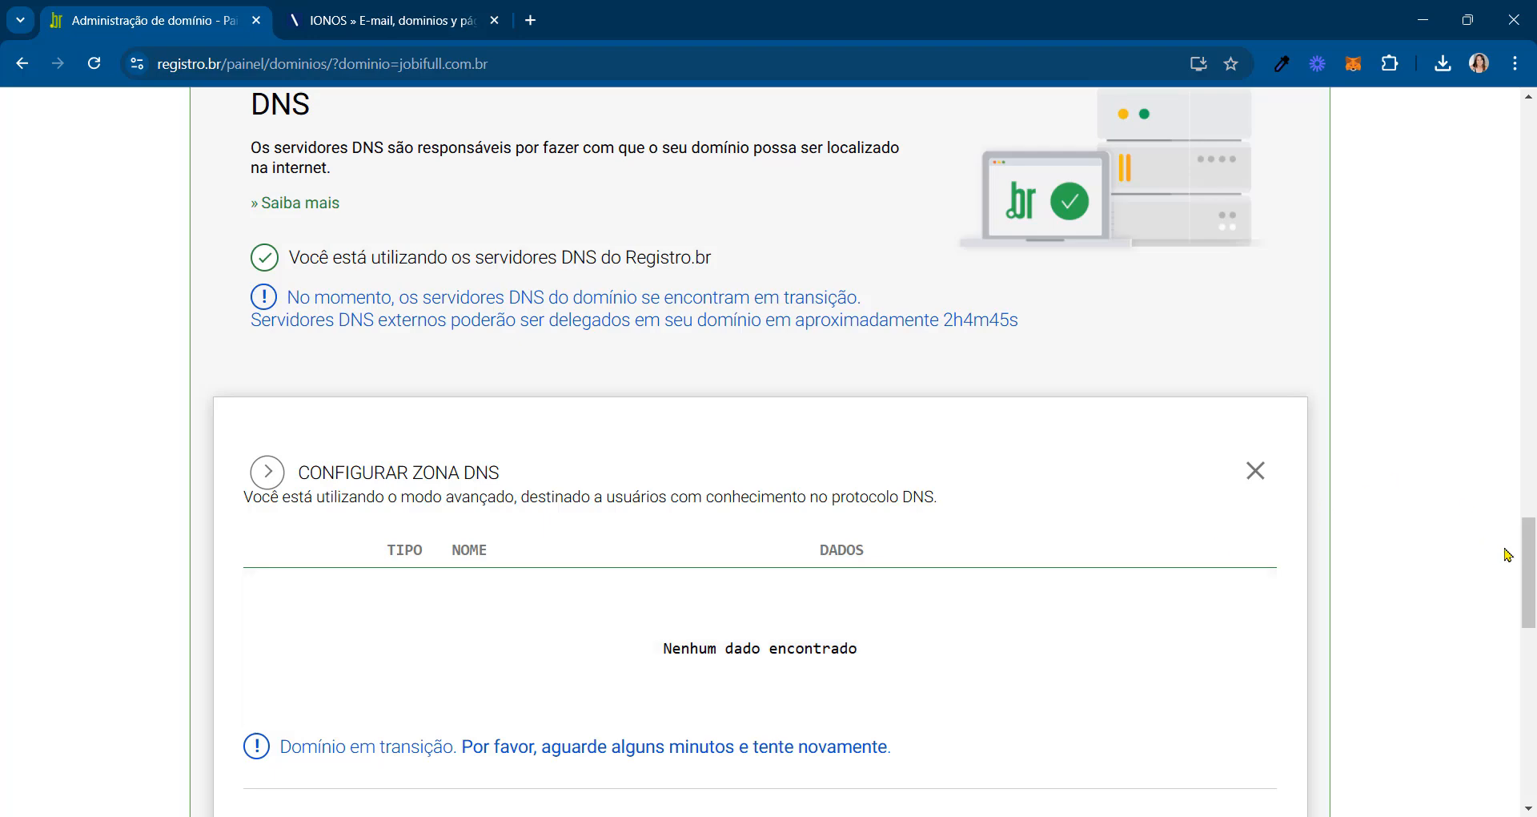
scroll(1529, 555, "down", 2)
left_click_drag(430, 361, 370, 357)
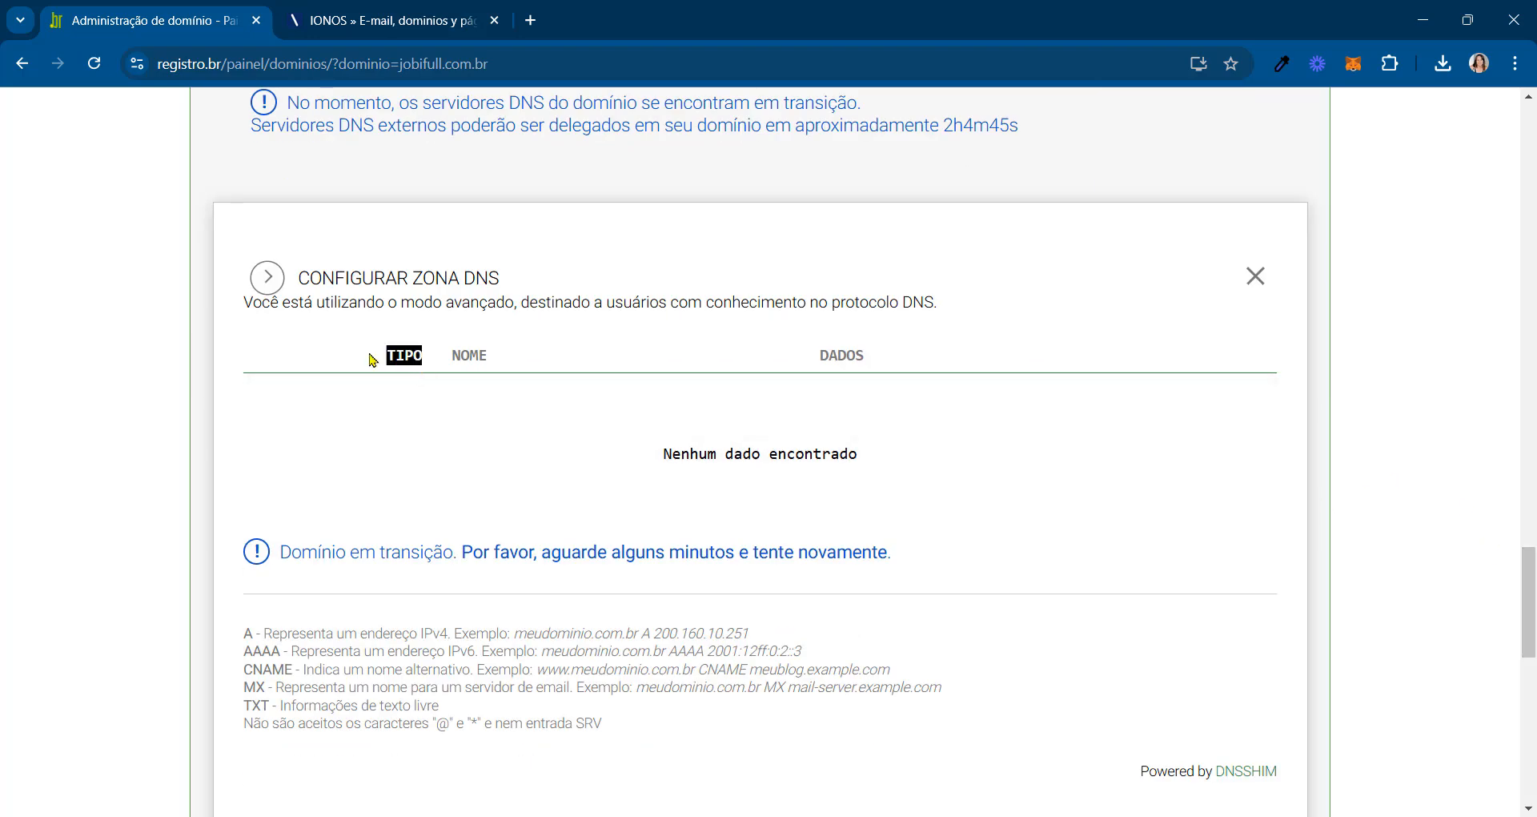
left_click_drag(486, 358, 442, 365)
left_click_drag(873, 358, 813, 358)
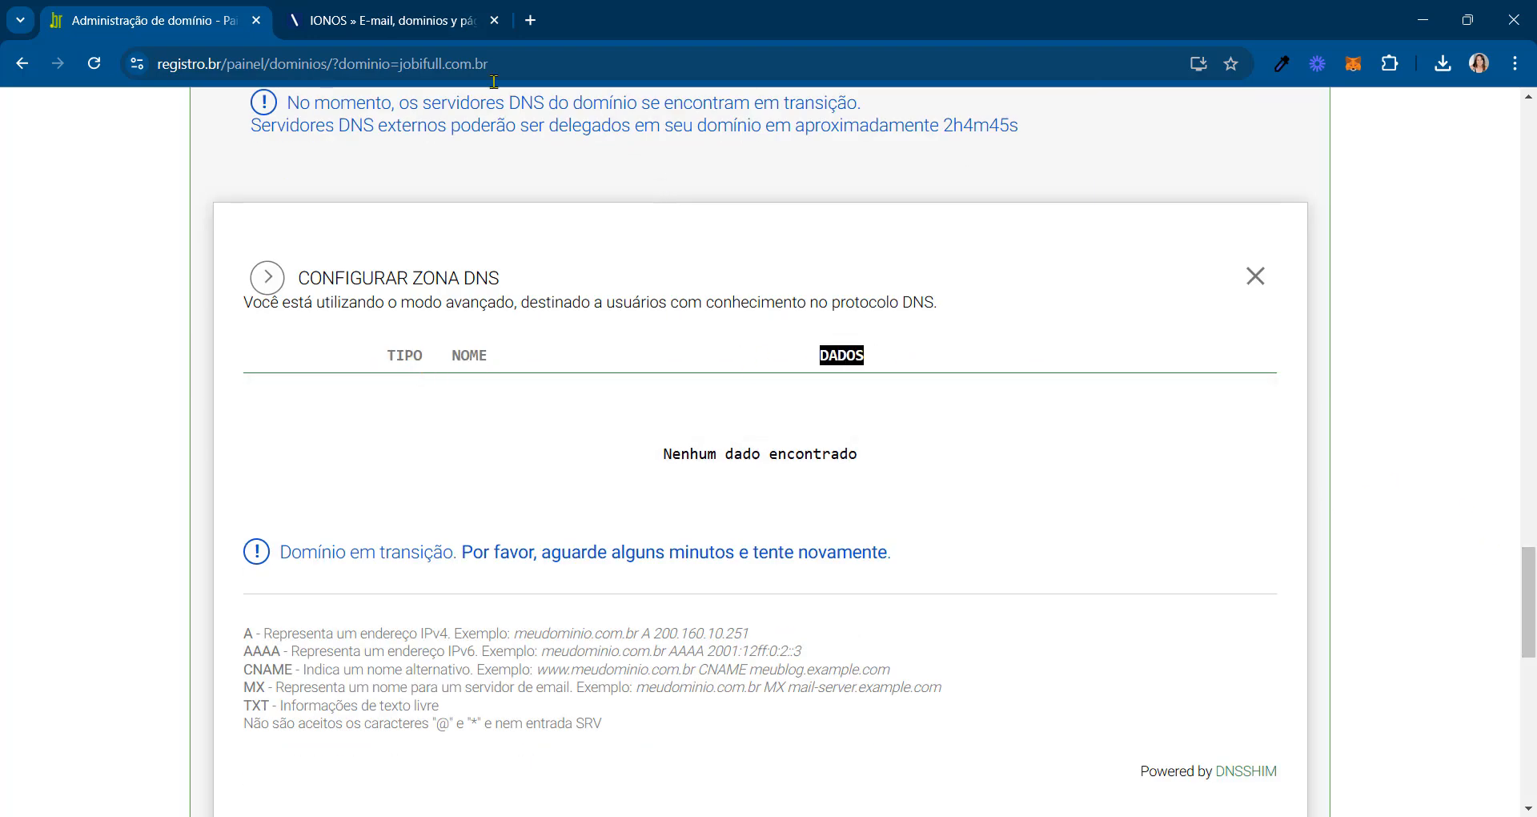
Switch to the IONOS site and sign in with the domain jobifull.eu and the account password.
left_click(387, 24)
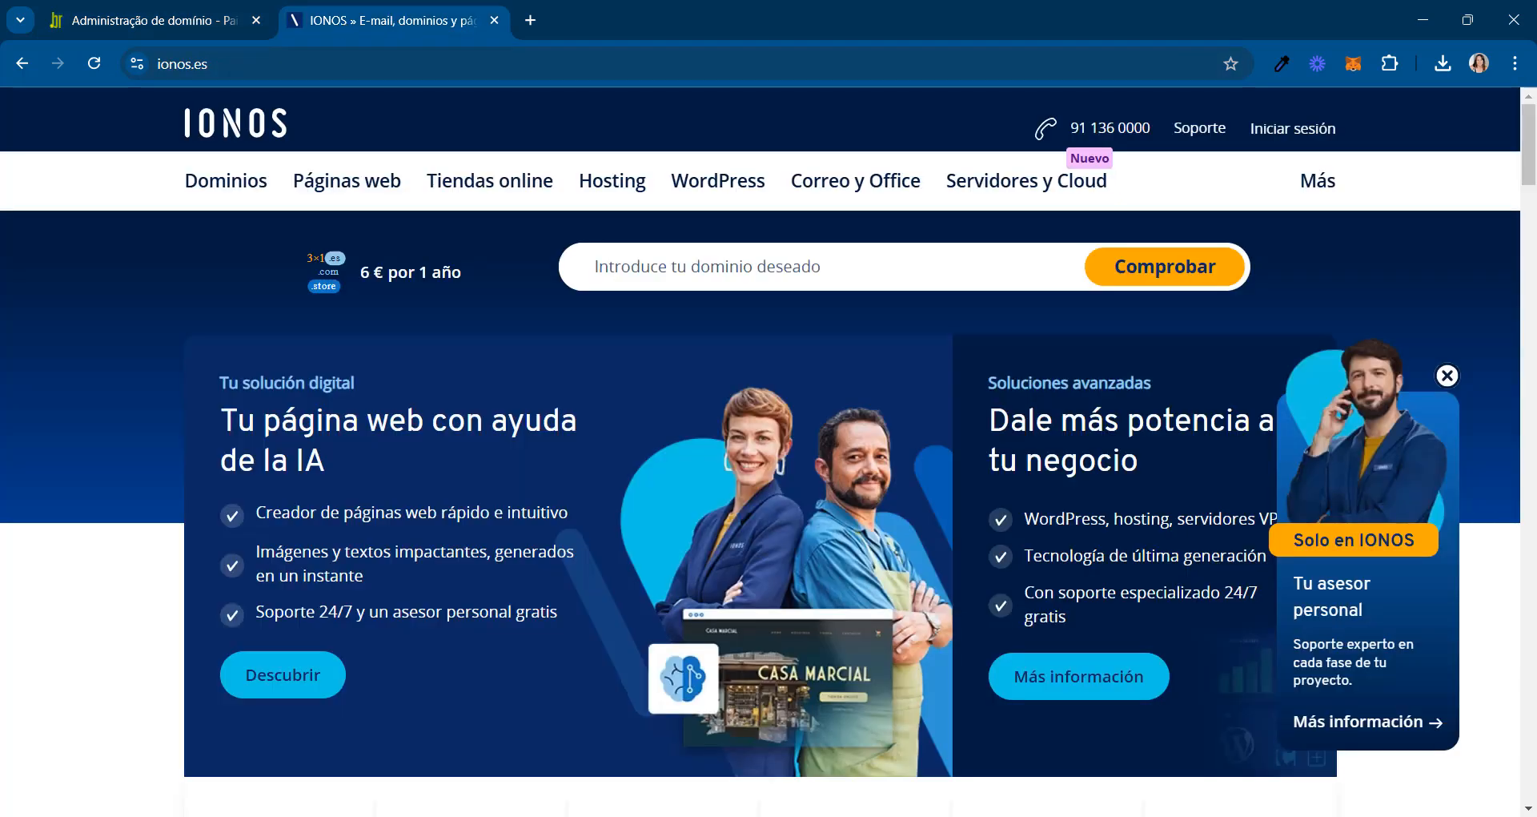
left_click(1312, 134)
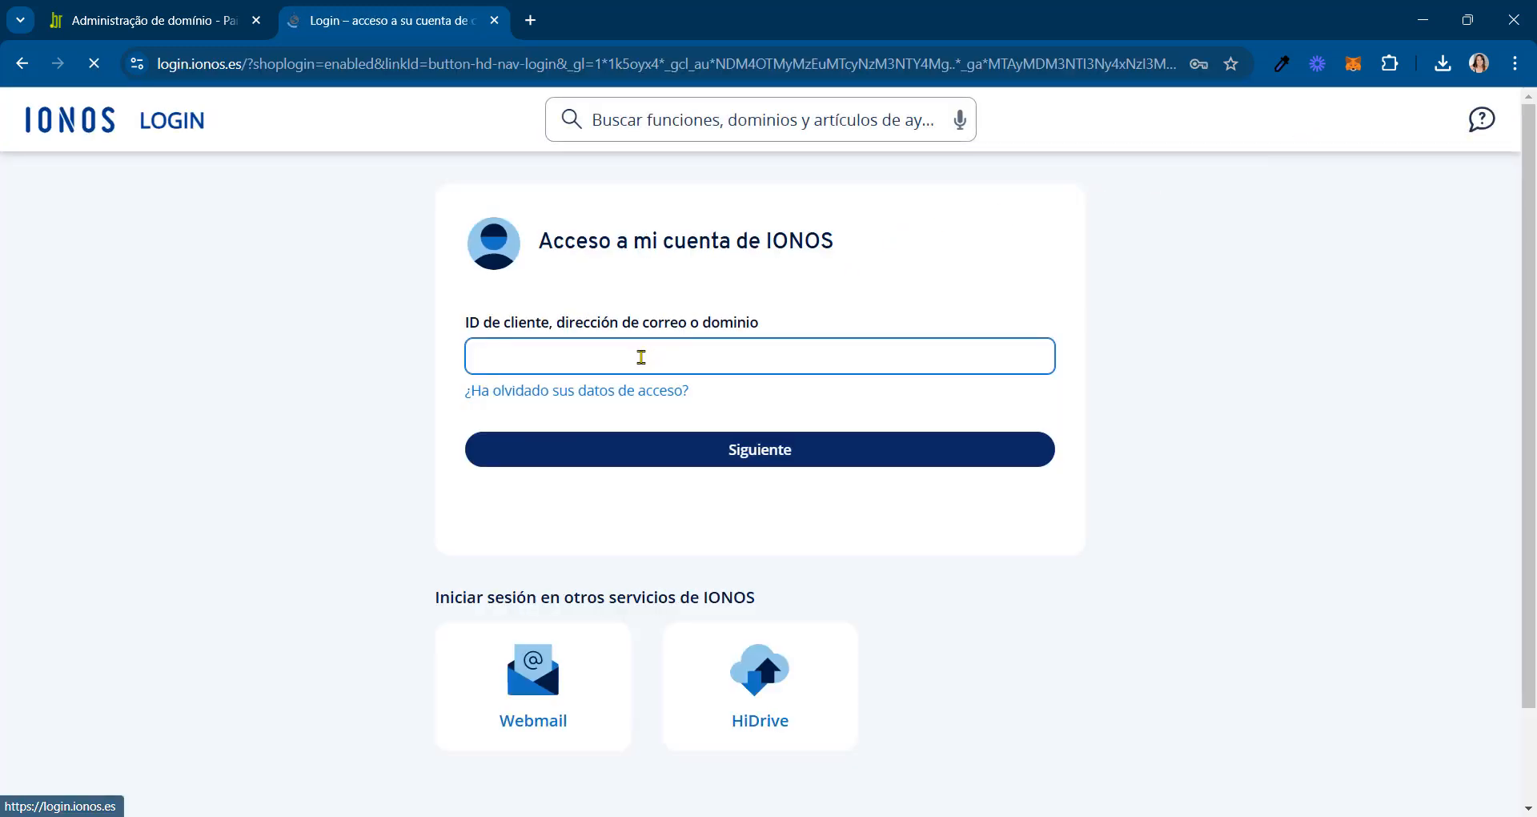
left_click(638, 353)
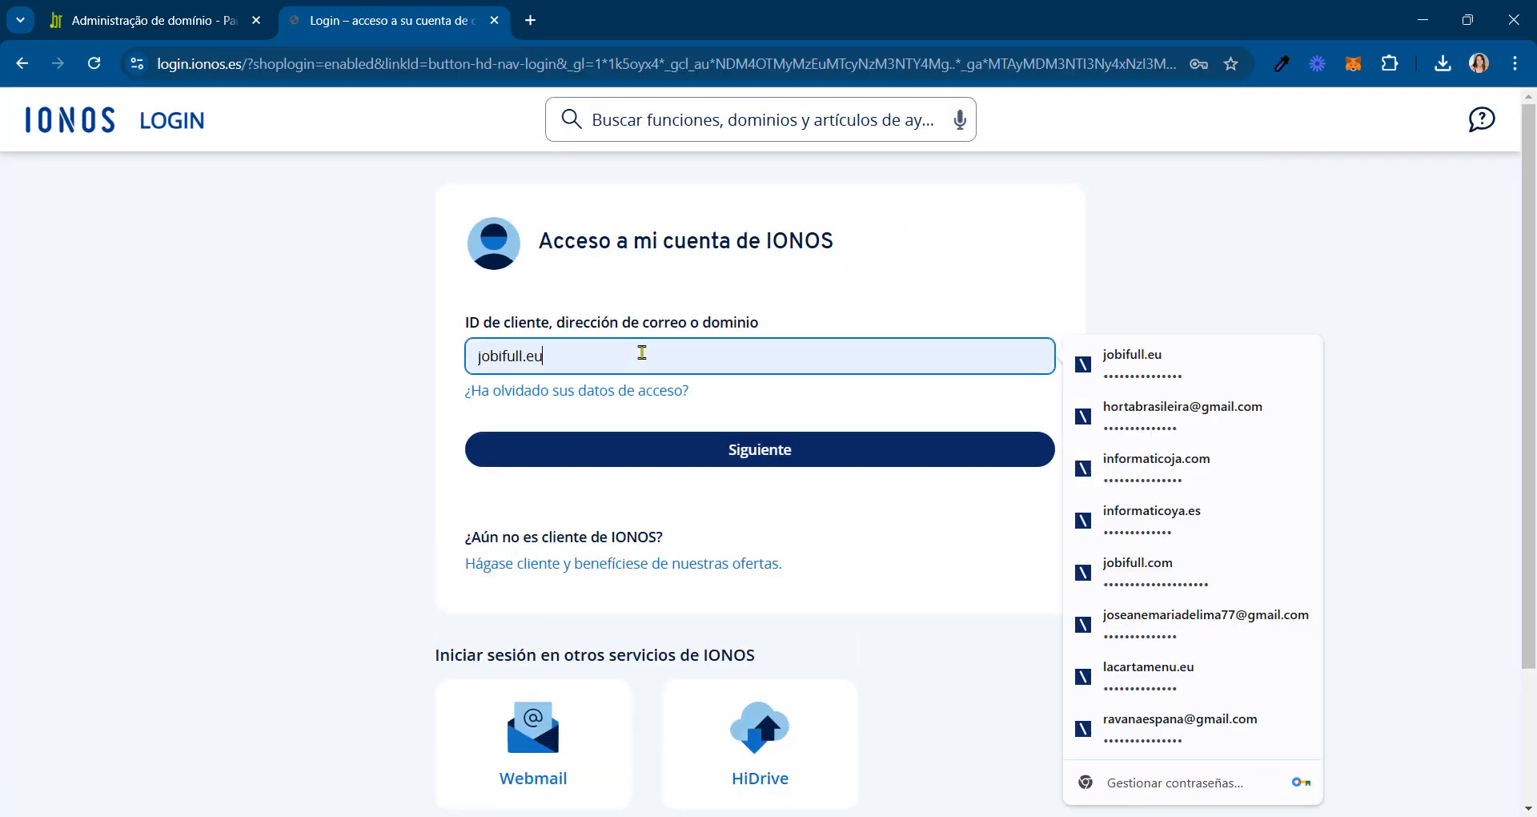
left_click(742, 451)
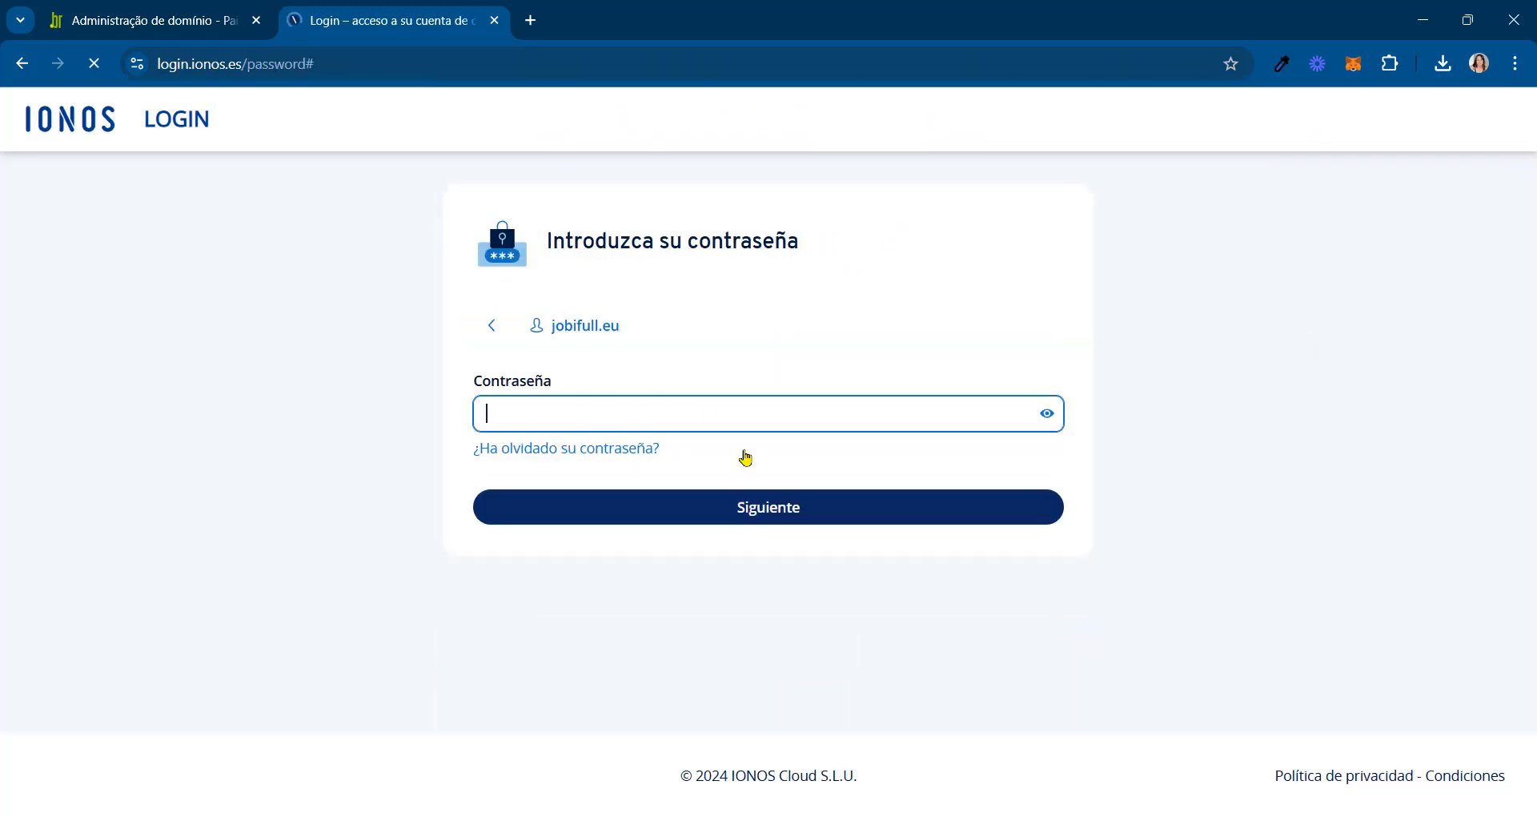
left_click(781, 509)
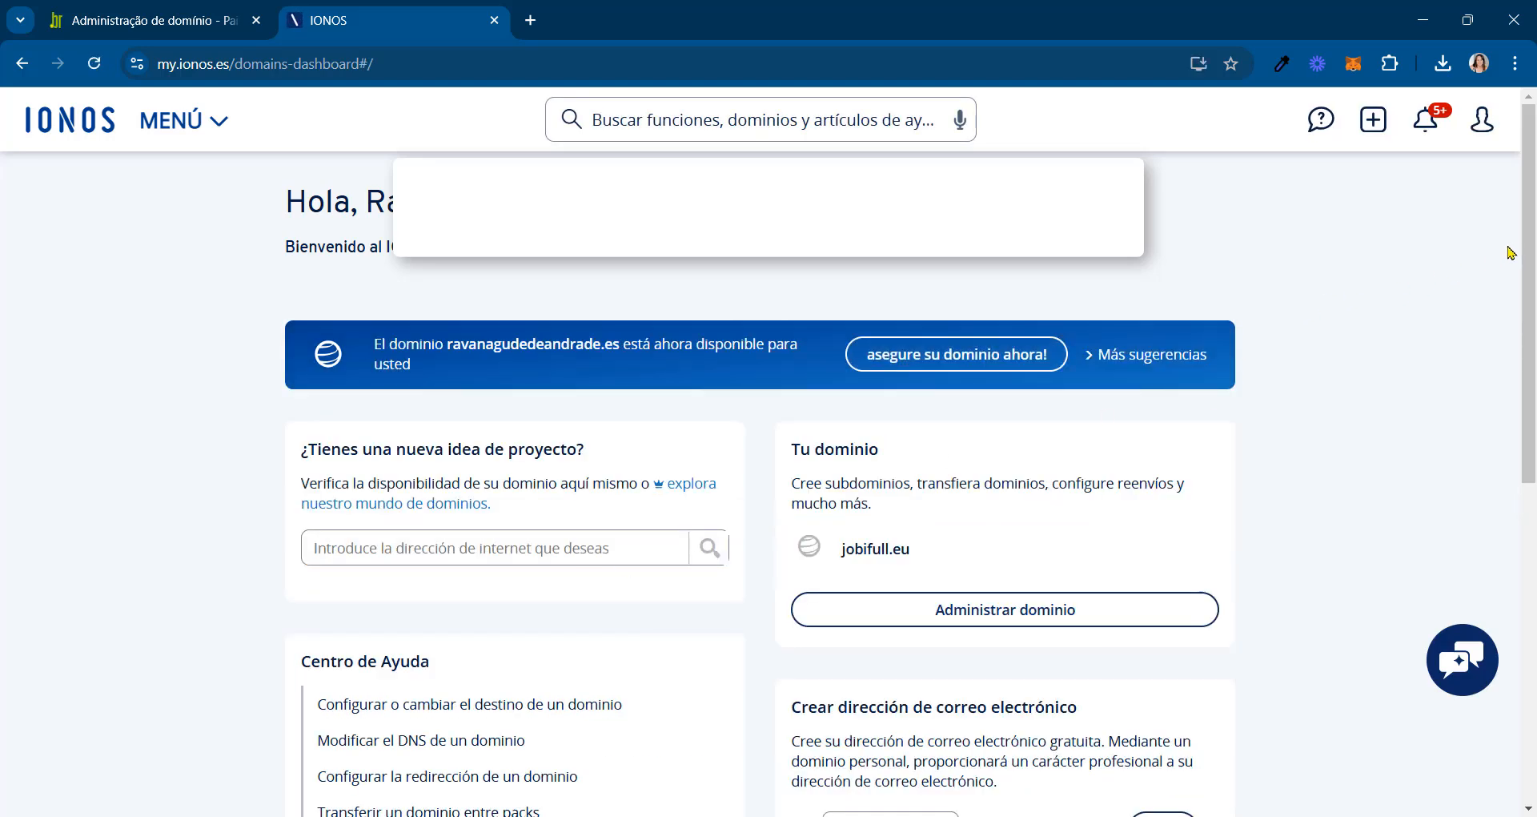
Point out the domain jobifull.eu on the IONOS dashboard and open its administration page.
scroll(1525, 244, "down", 2)
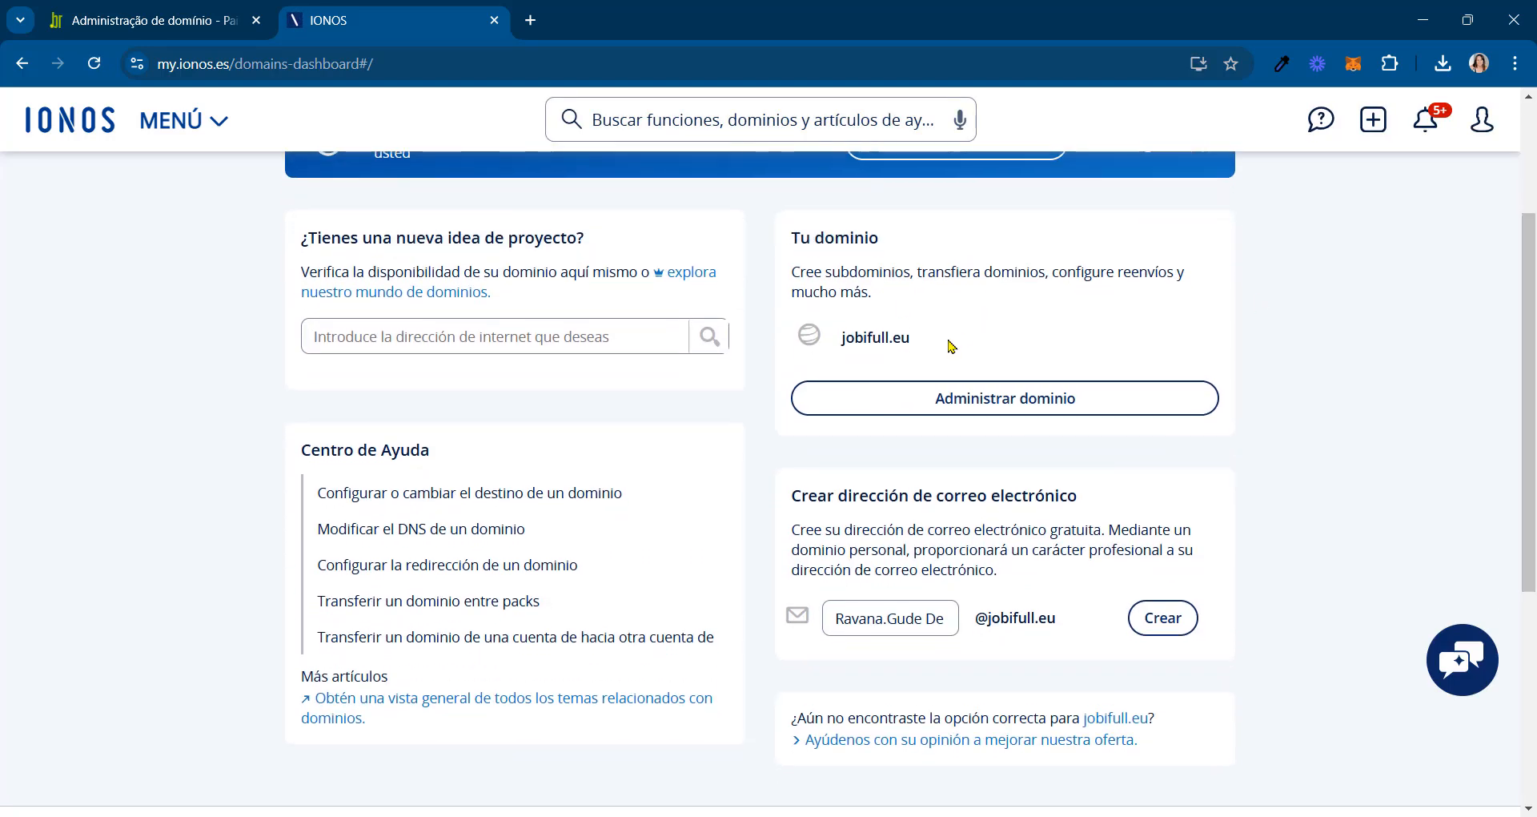
double_click(903, 341)
left_click(1043, 339)
left_click(1006, 404)
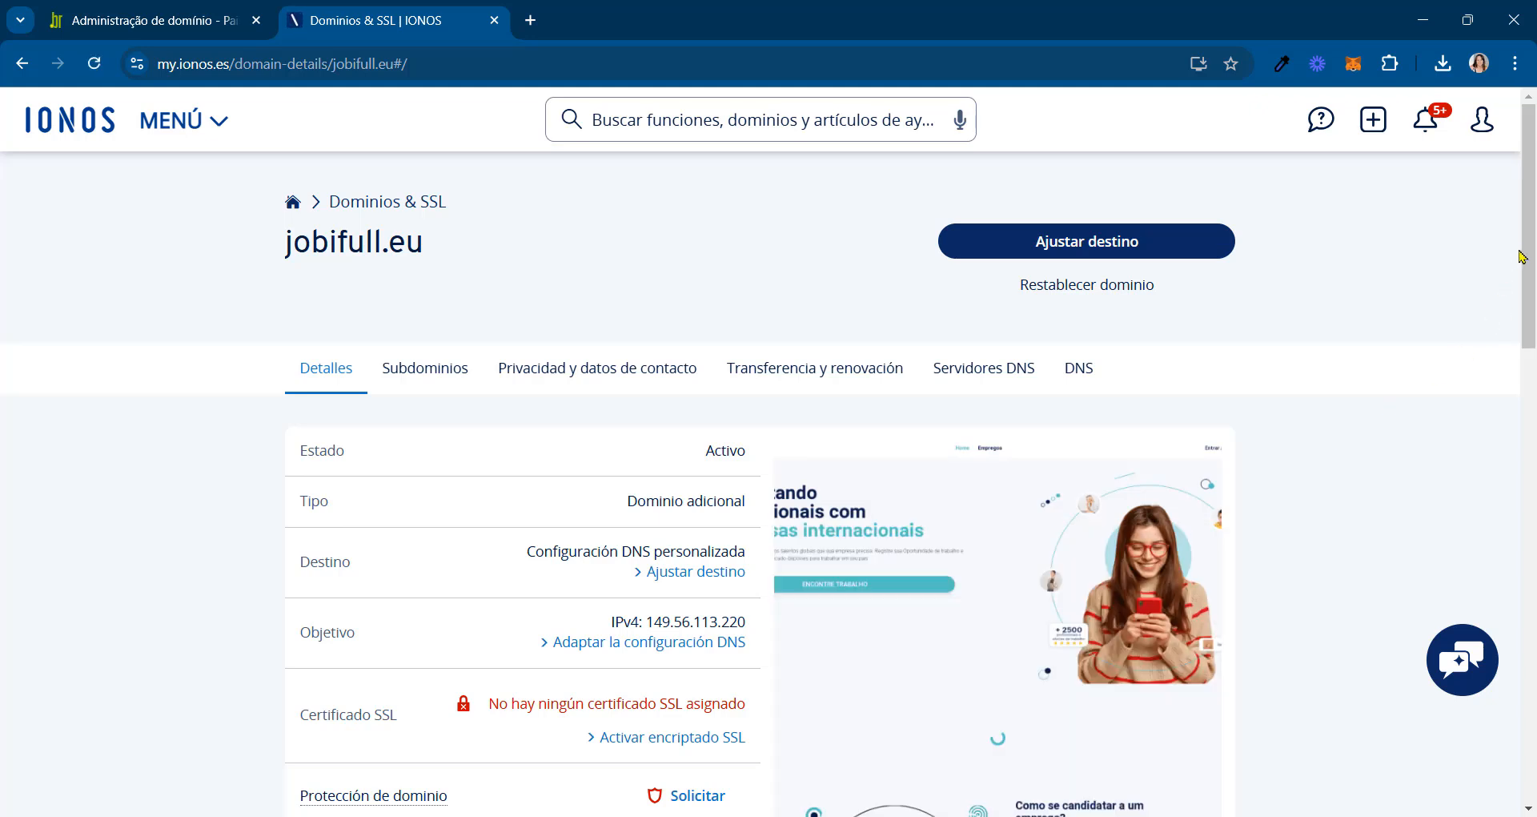
Display jobifull.eu's DNS records and open the record type selection for adding a new one (Añadir registro).
scroll(1533, 264, "down", 1)
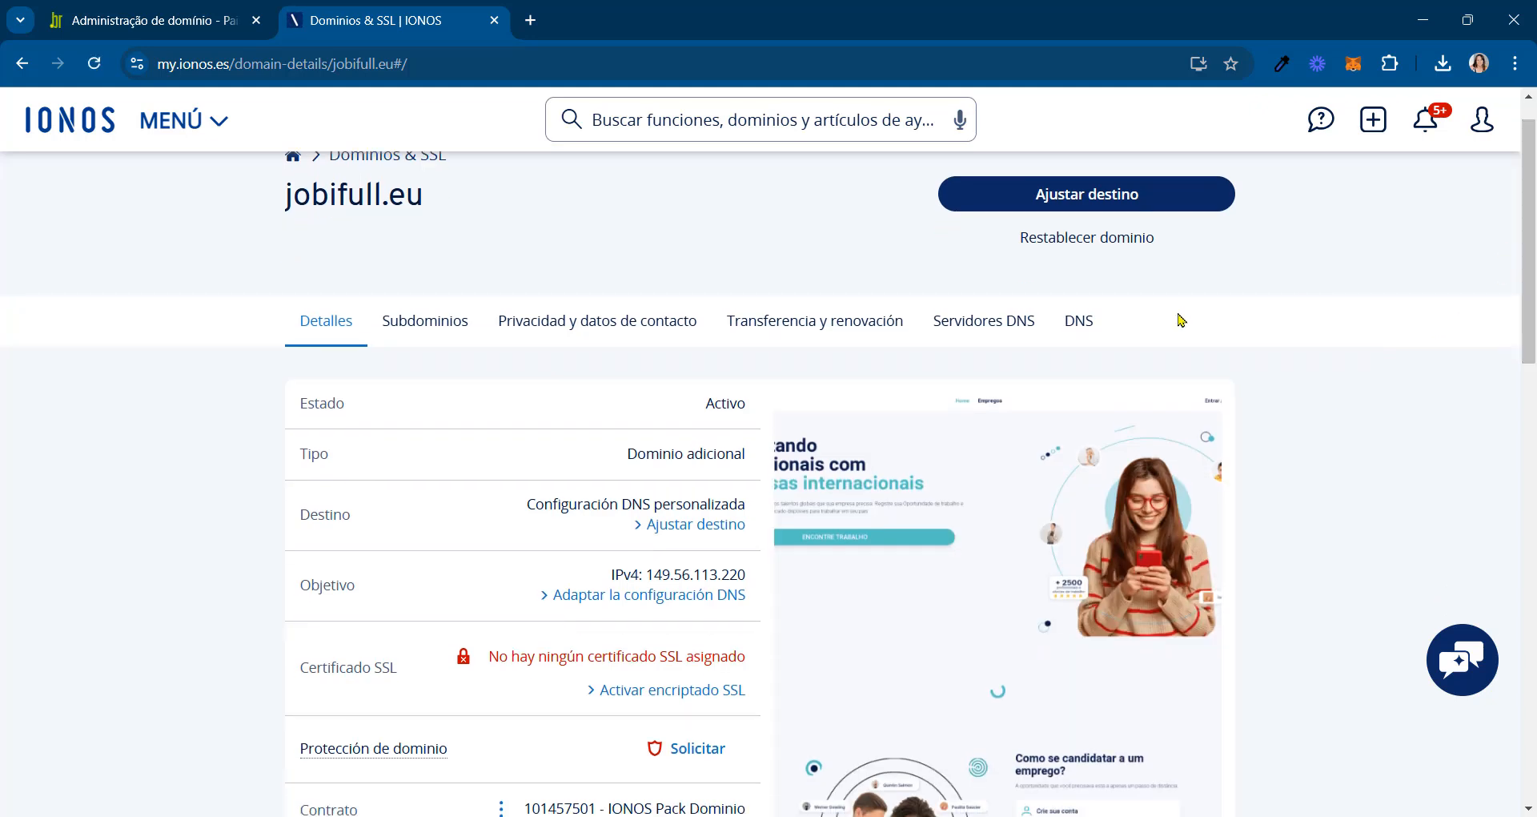
left_click(1074, 338)
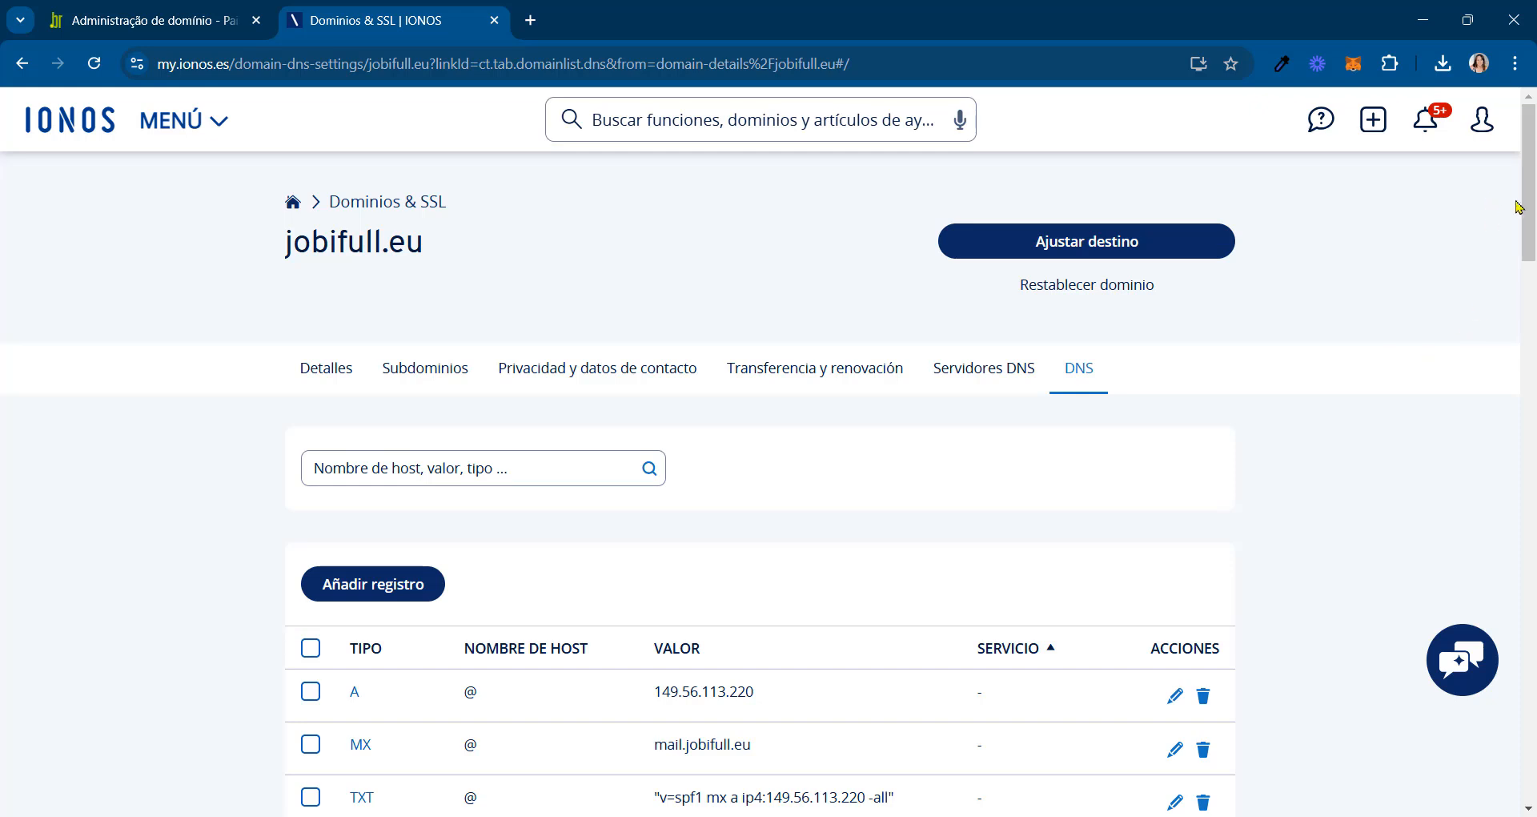
left_click_drag(1528, 208, 1527, 294)
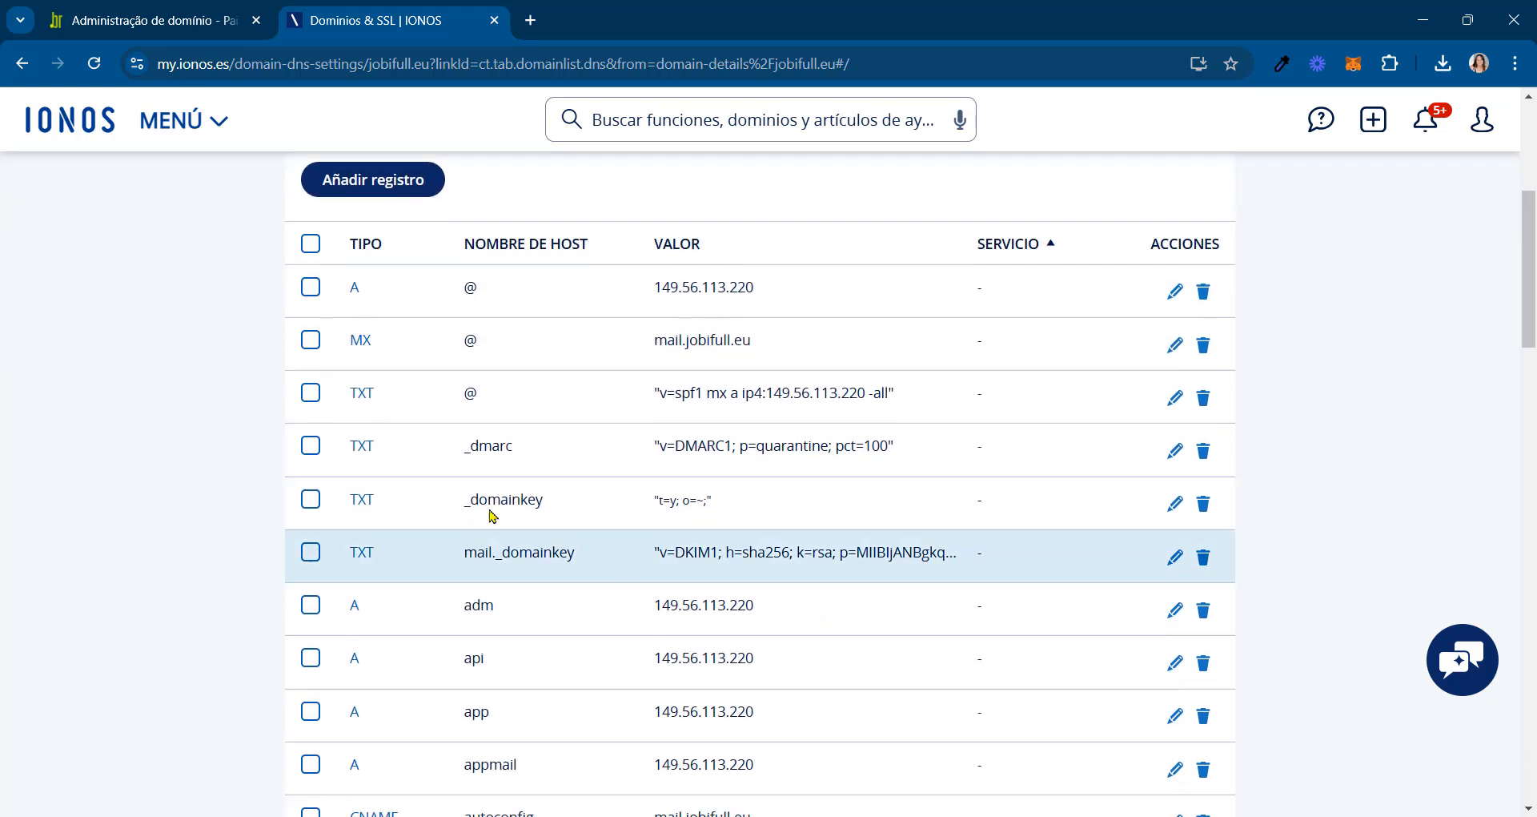
left_click(390, 189)
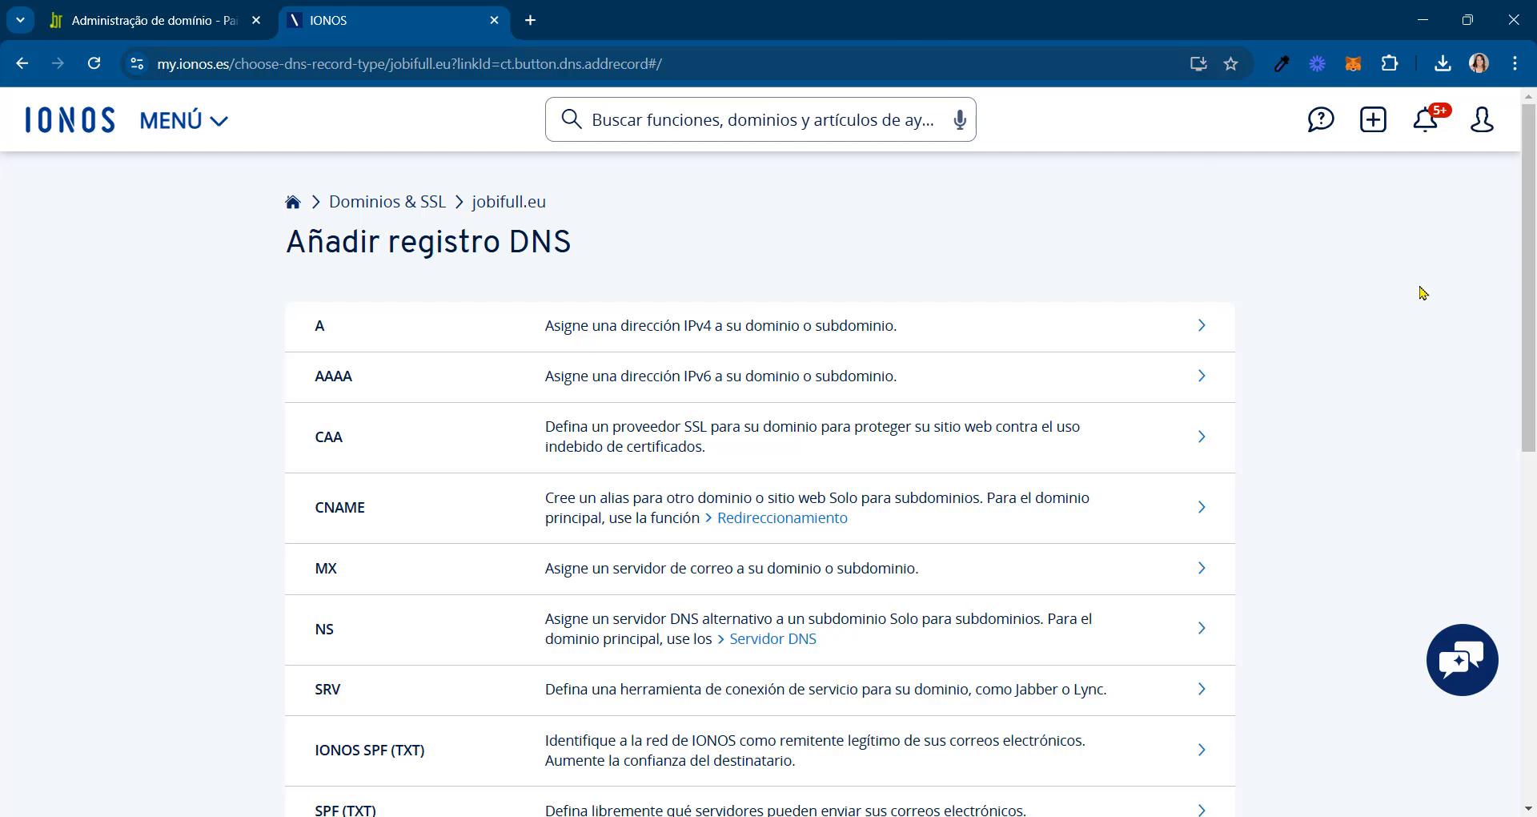
Start a new A record for jobifull.eu with host name blog pointing to 149.56.113.220.
mouse_move(1532, 235)
left_mouse_down()
mouse_move(1533, 328)
mouse_move(1532, 262)
left_mouse_up()
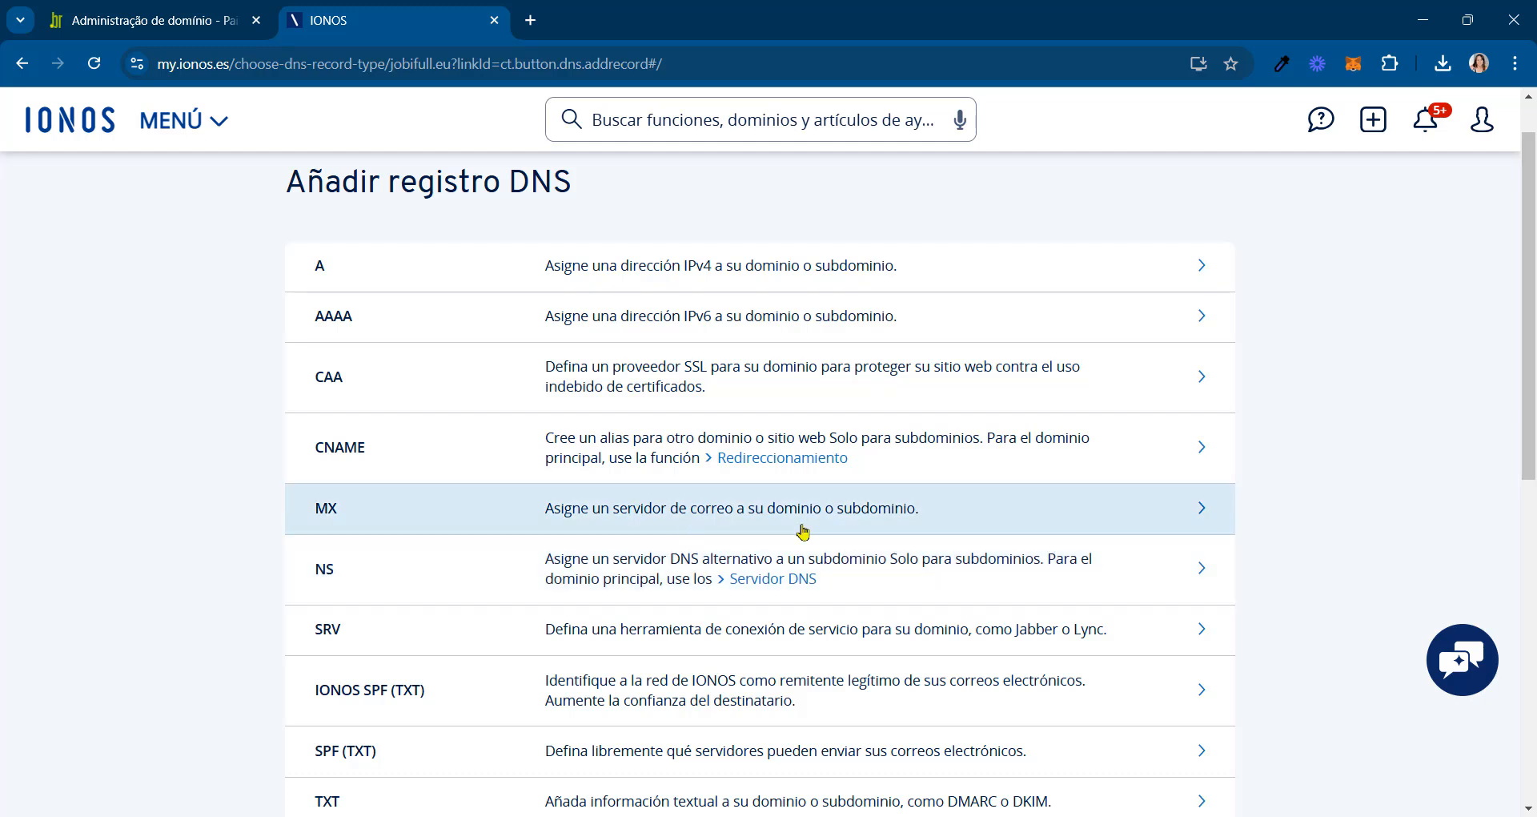
scroll(1530, 281, "down", 1)
scroll(1531, 280, "up", 2)
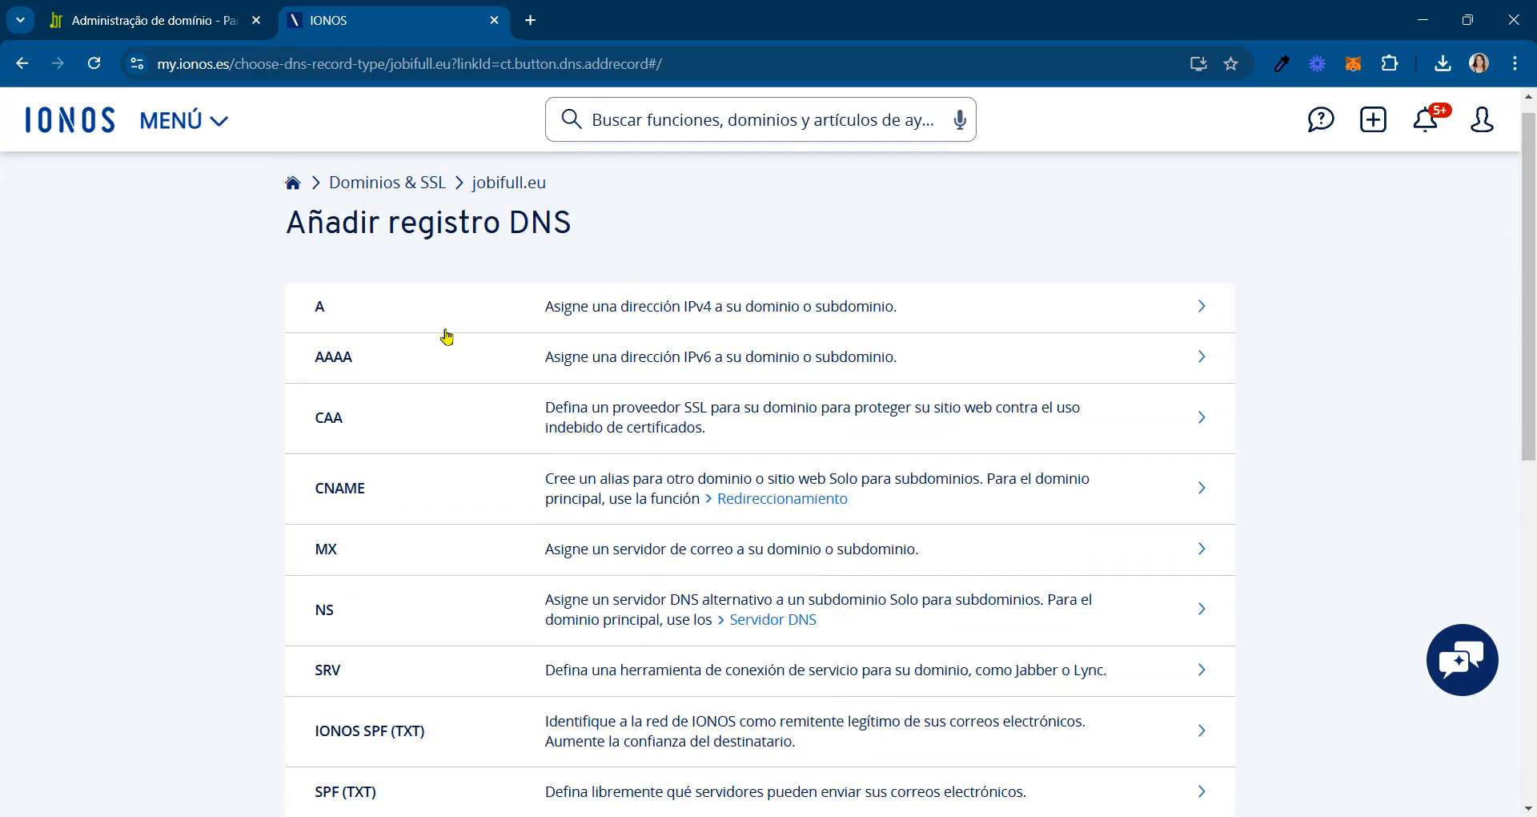
left_click(446, 313)
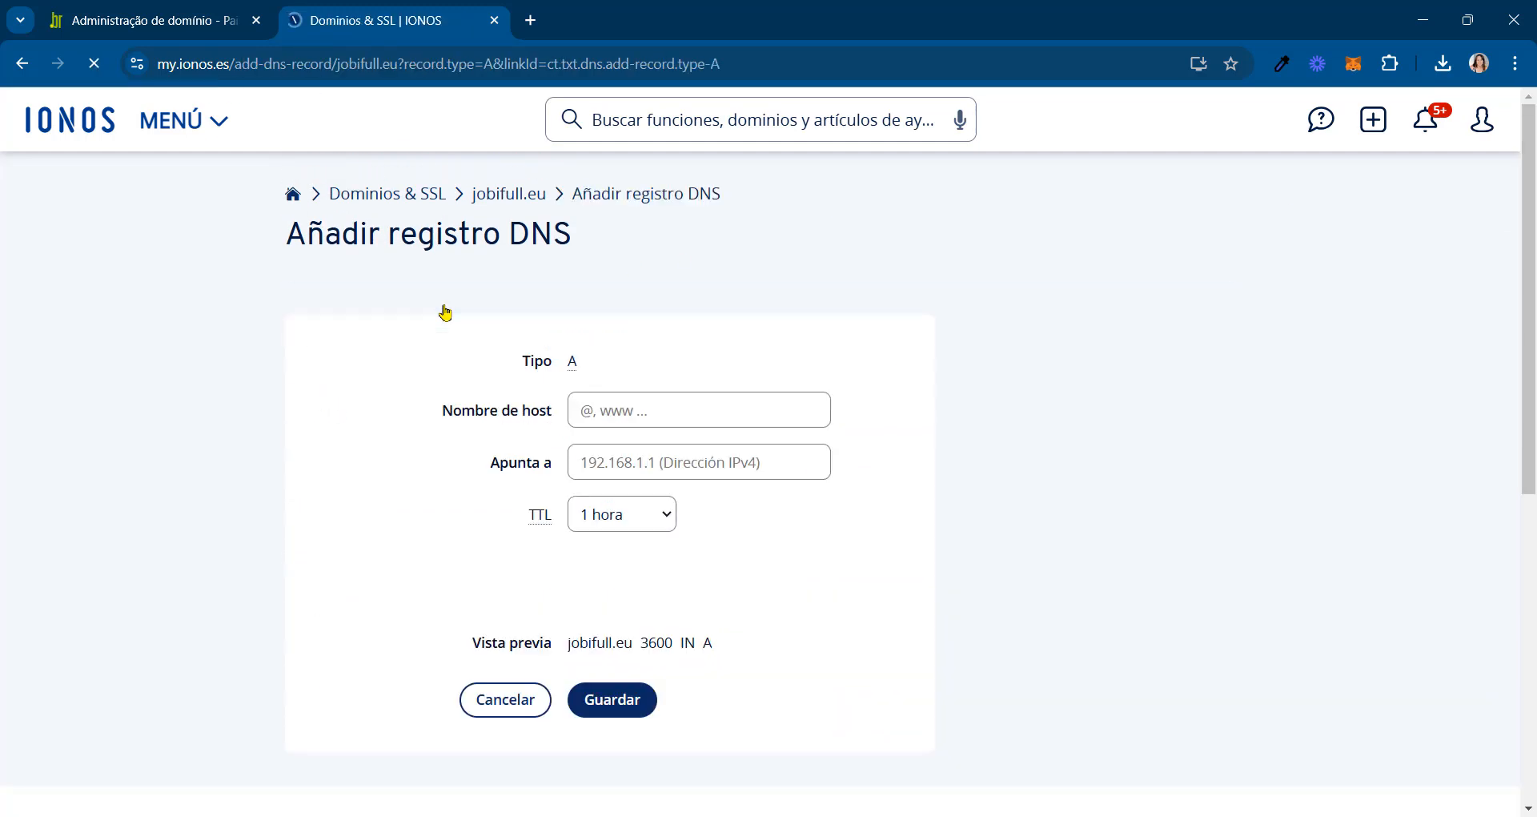
left_click(743, 413)
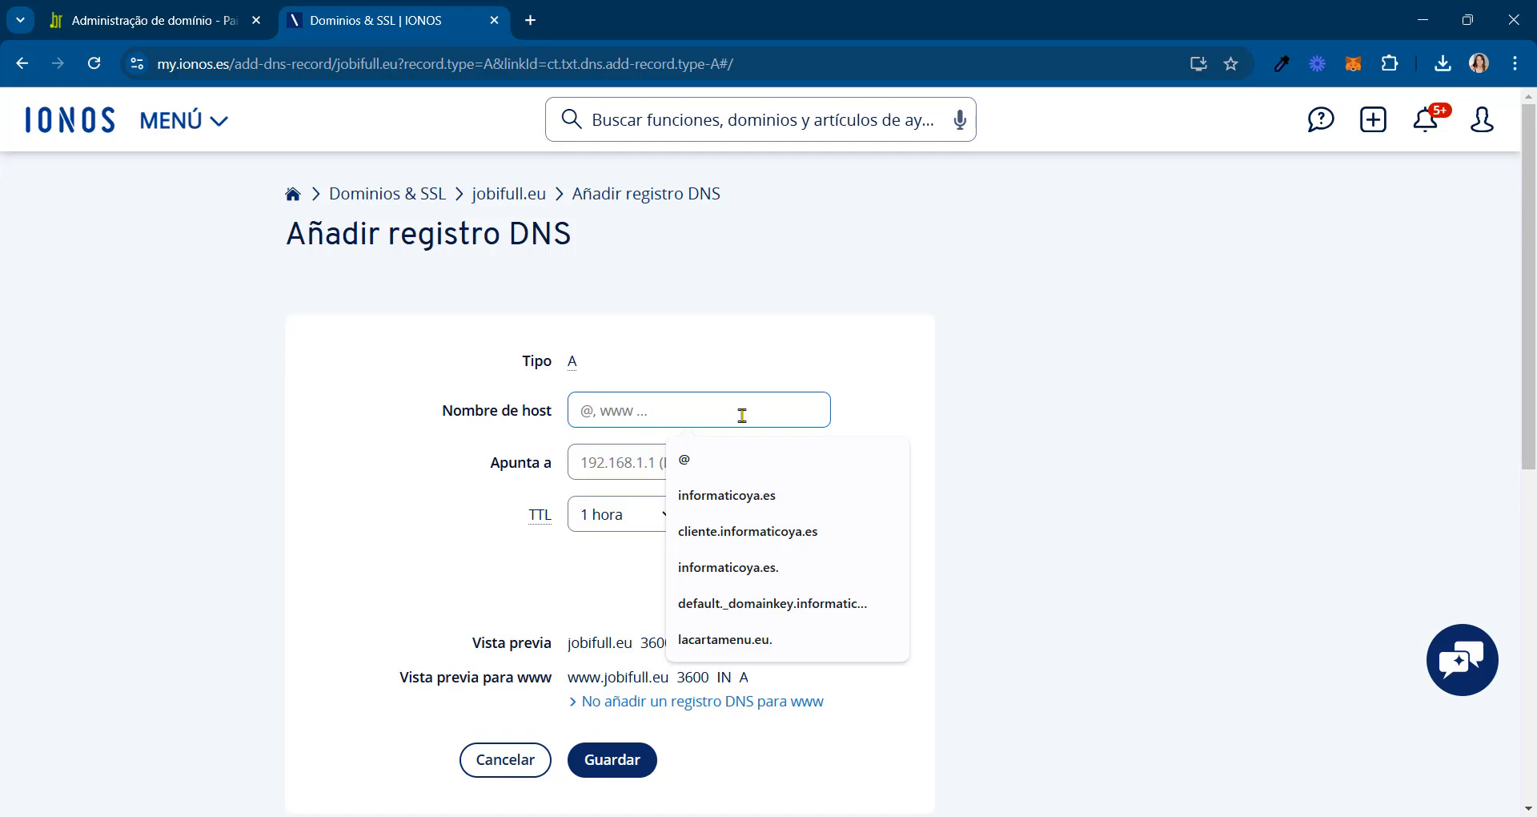
type("blog")
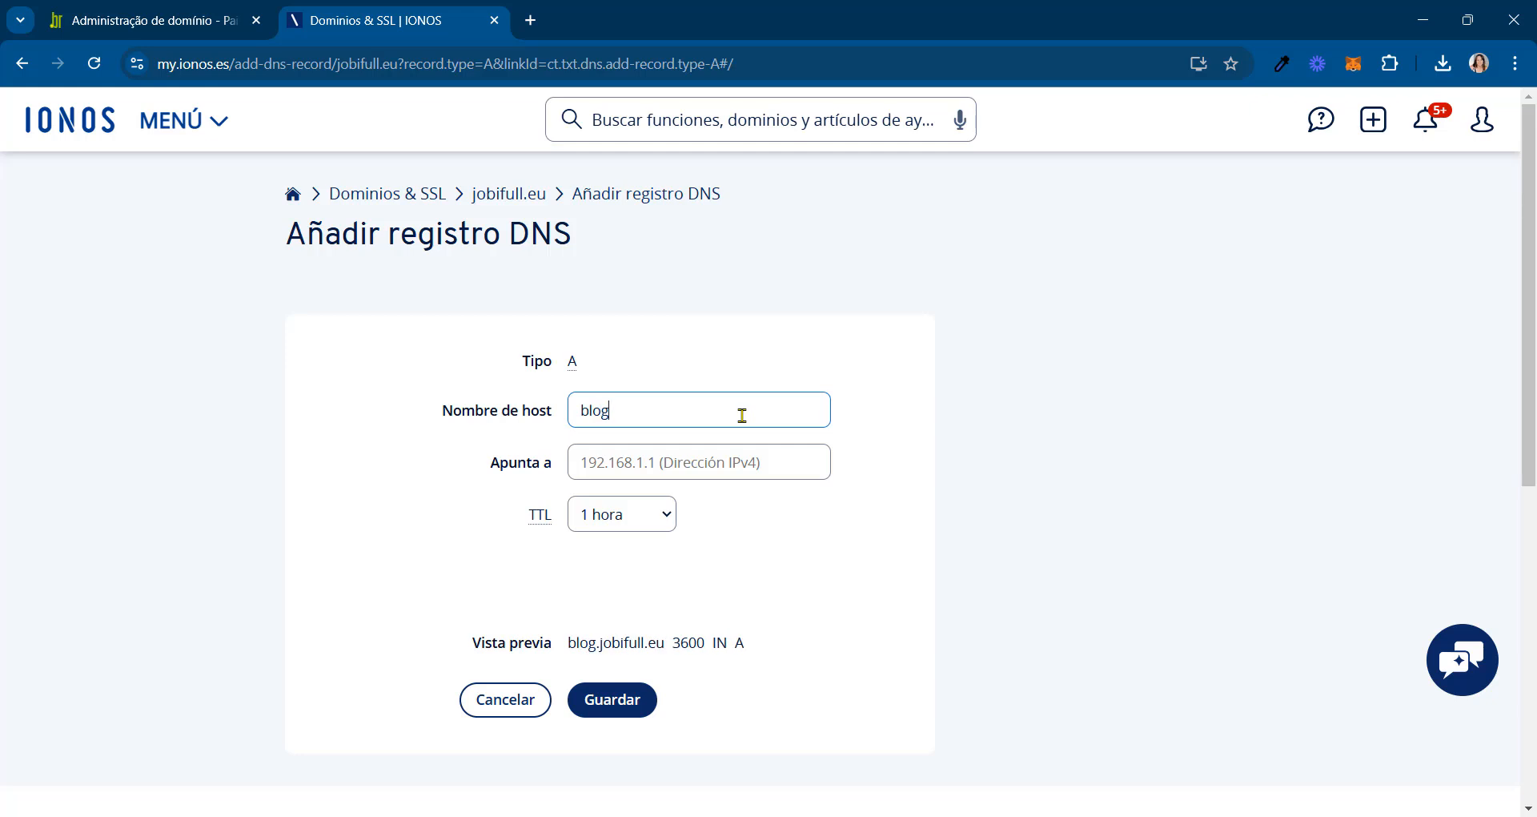
left_click(673, 455)
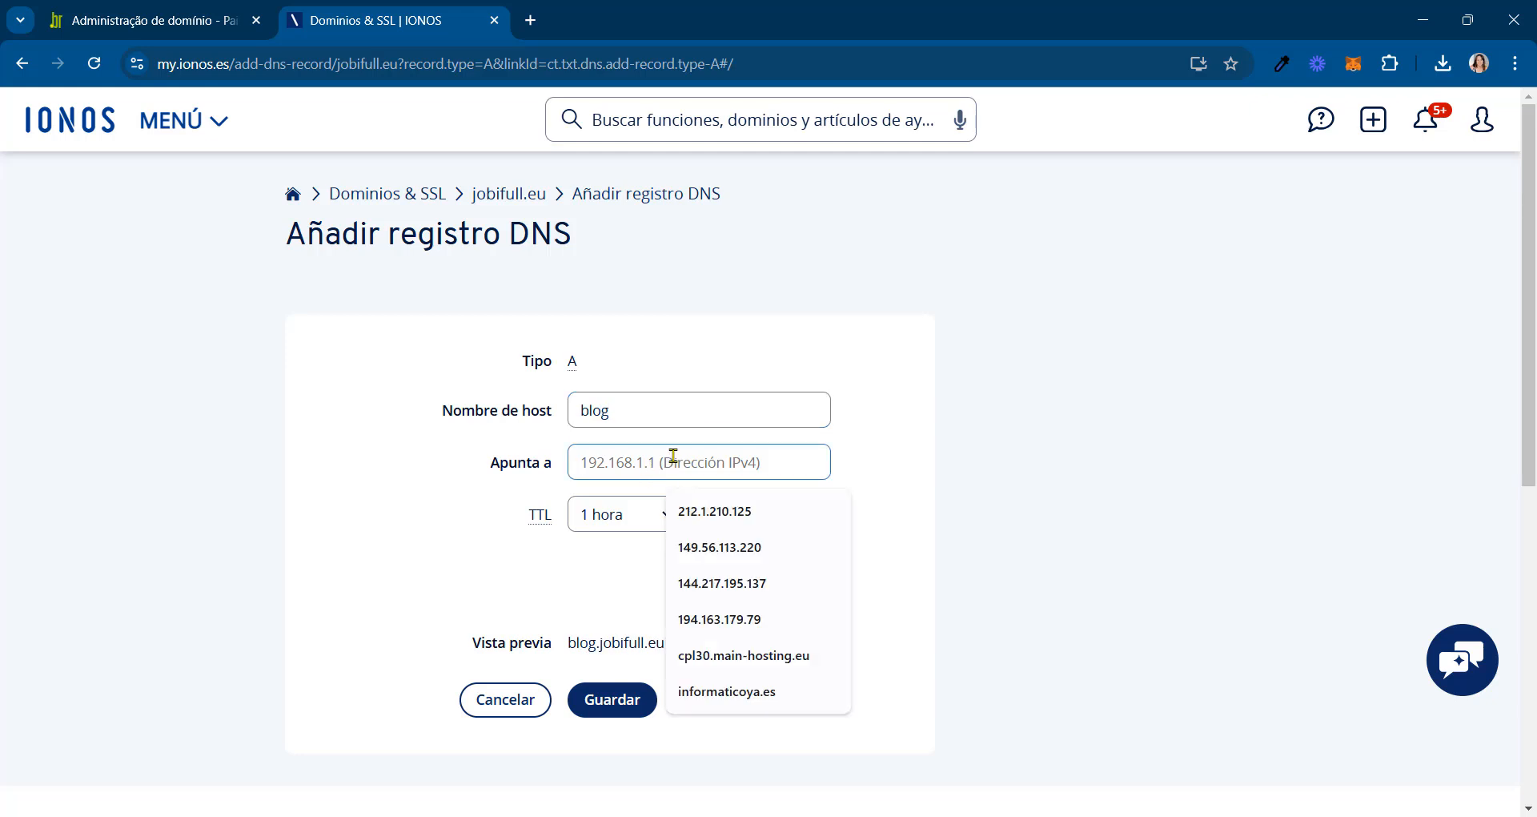
left_click(719, 547)
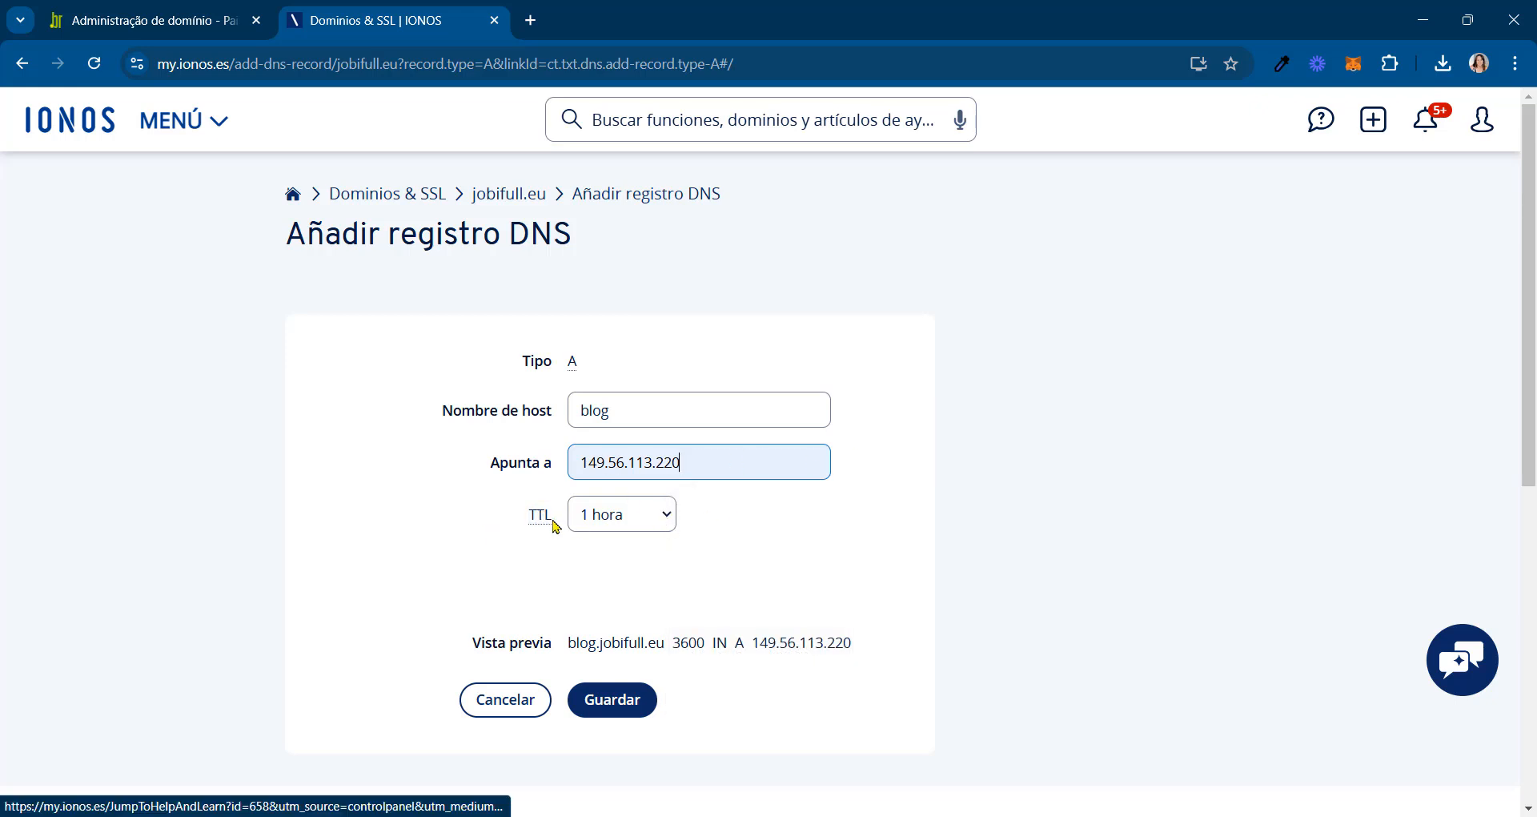
Keep the record's TTL at 1 hora, highlight its preview line and save the A record.
left_click(624, 523)
left_click(623, 522)
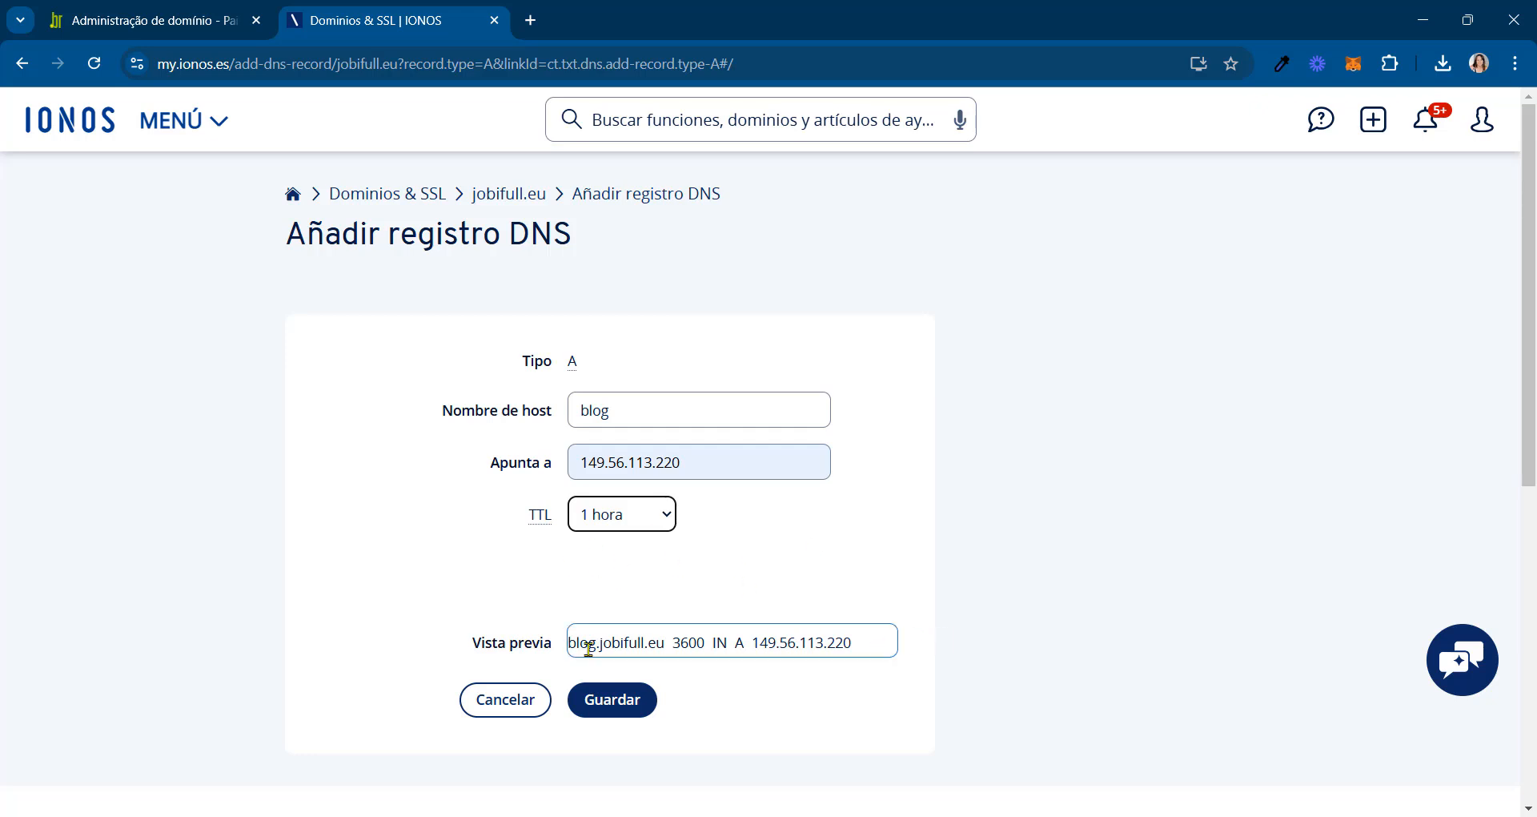
left_click_drag(561, 645, 900, 642)
left_click(903, 646)
left_click(628, 704)
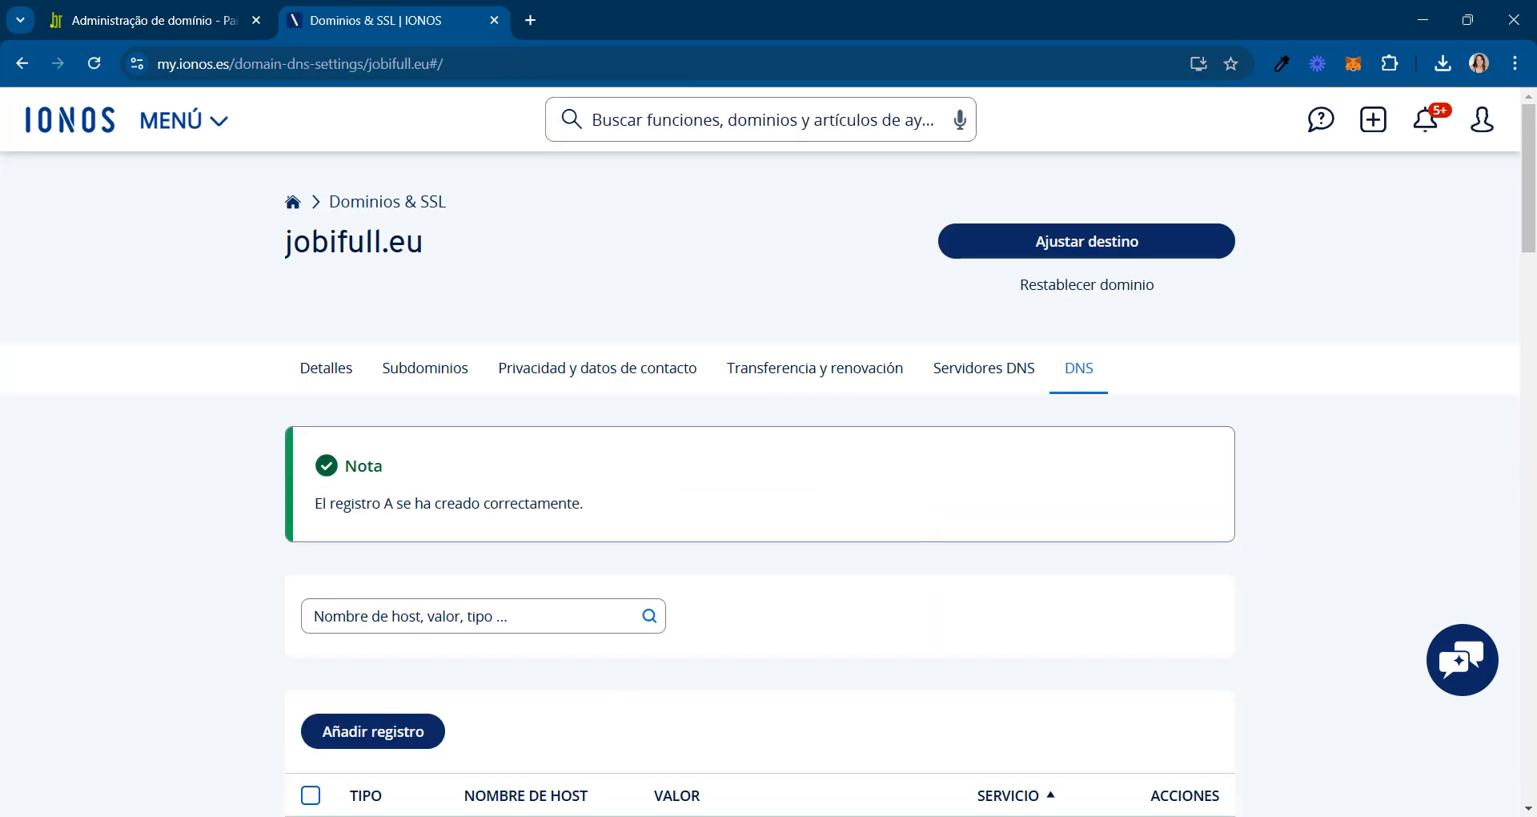
Look through jobifull.eu's DNS record list for the blog entry and the other subdomain A records.
scroll(769, 480, "down", 1)
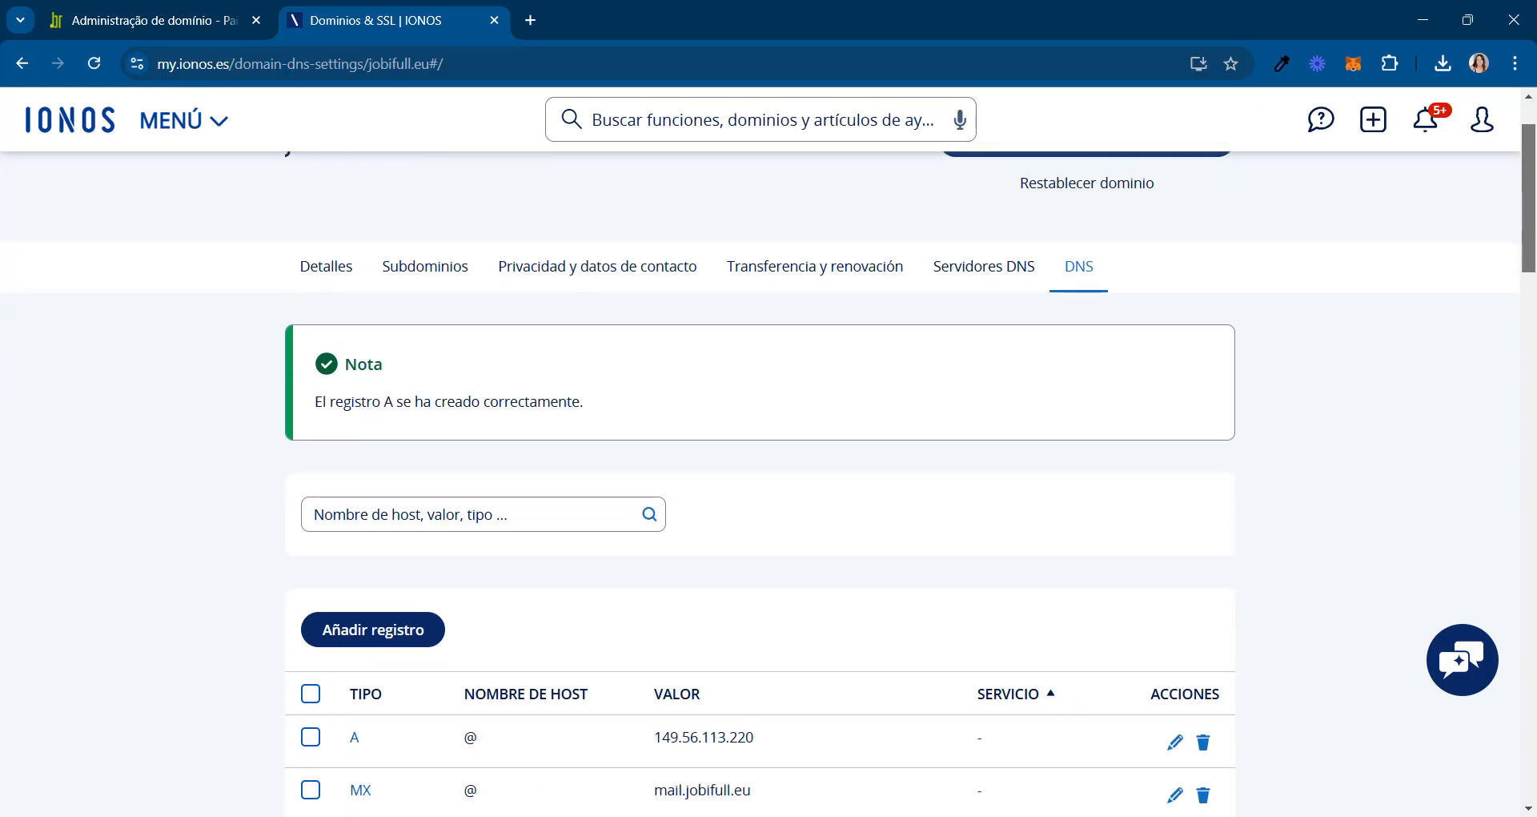
scroll(1498, 310, "down", 4)
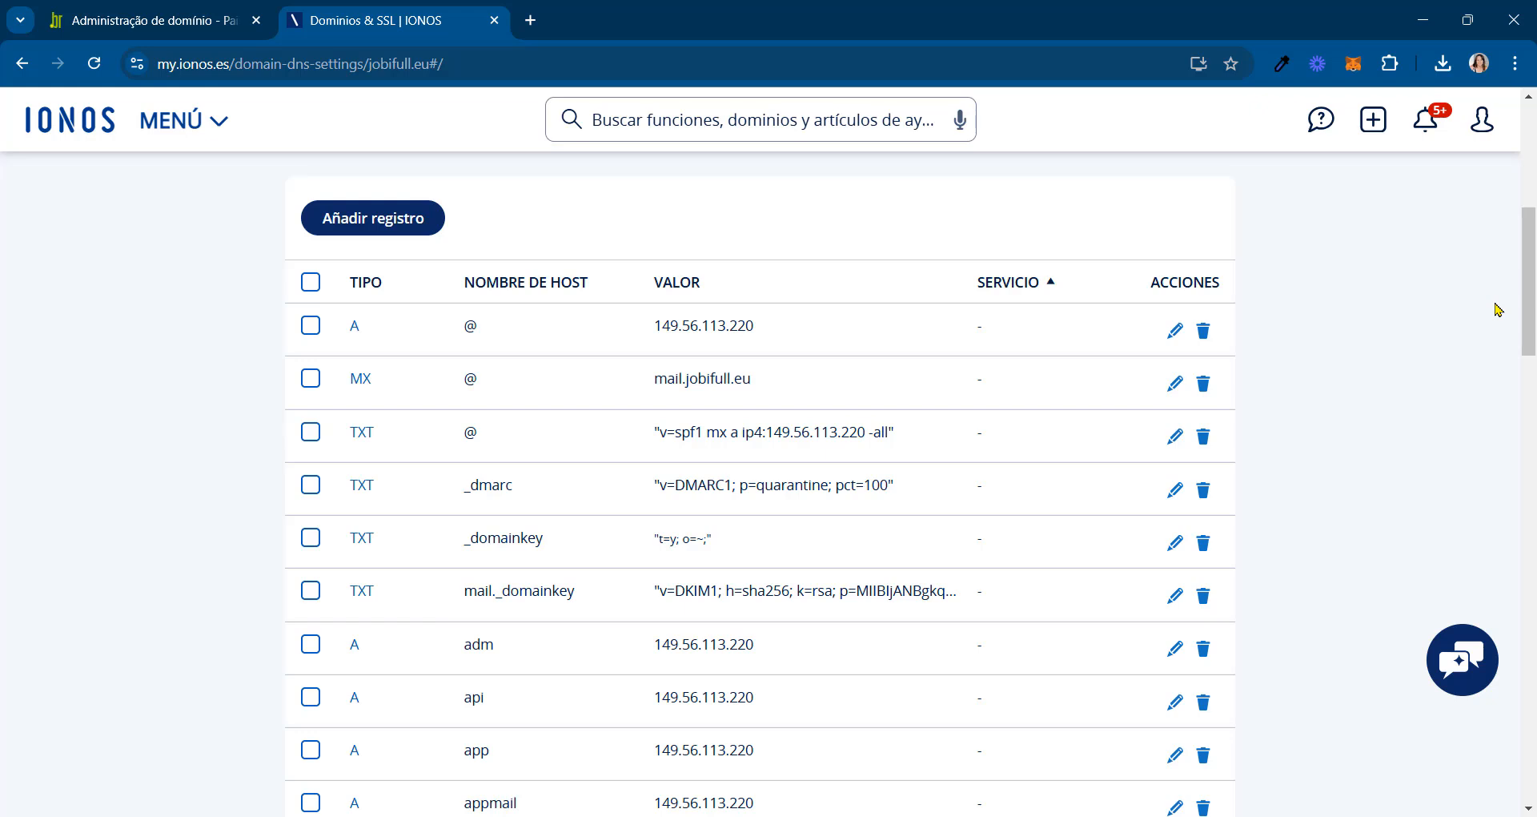
scroll(1528, 308, "down", 6)
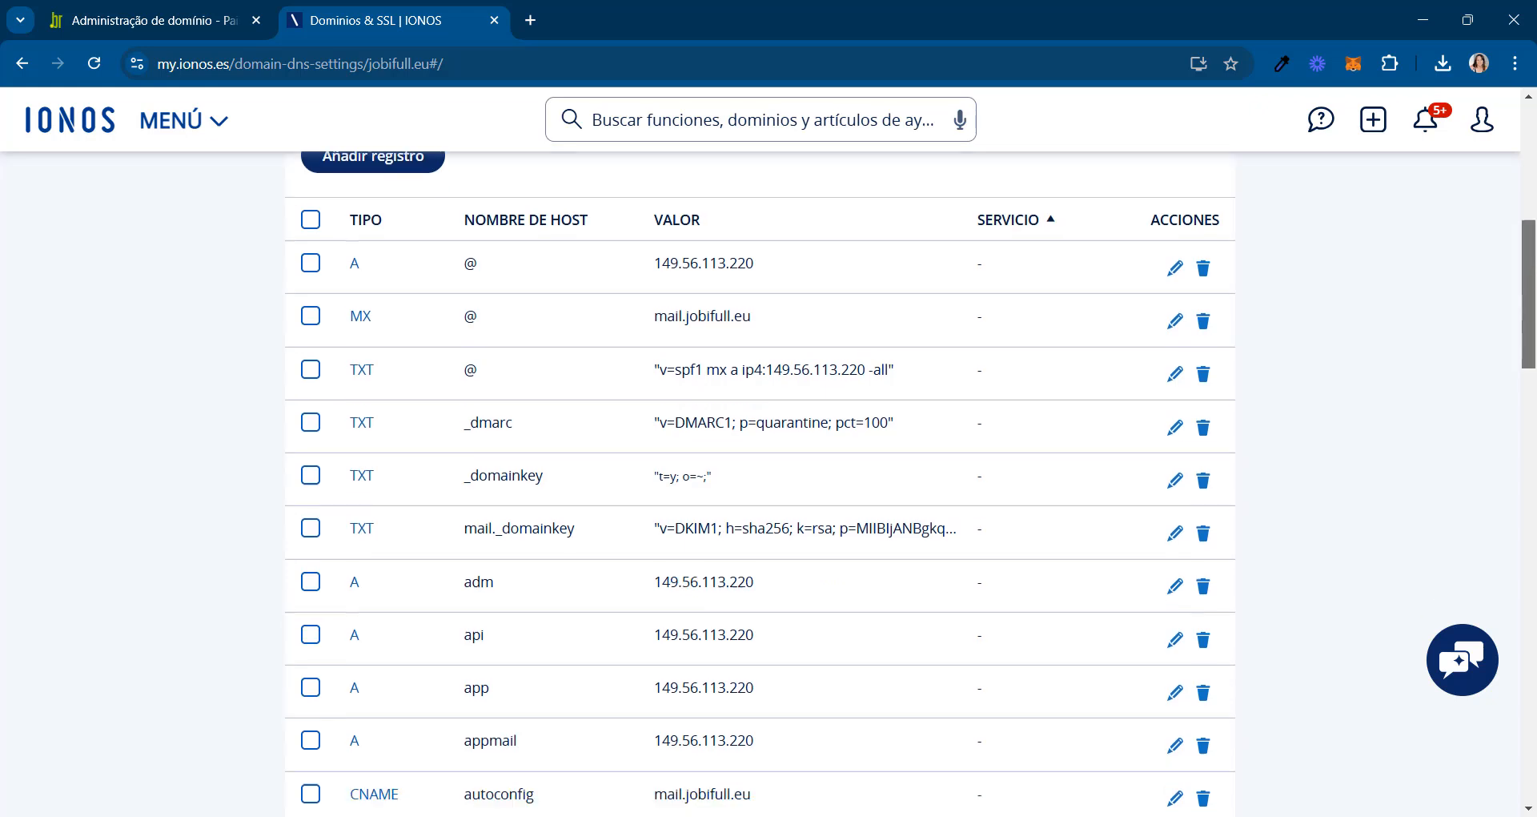
scroll(1510, 513, "down", 6)
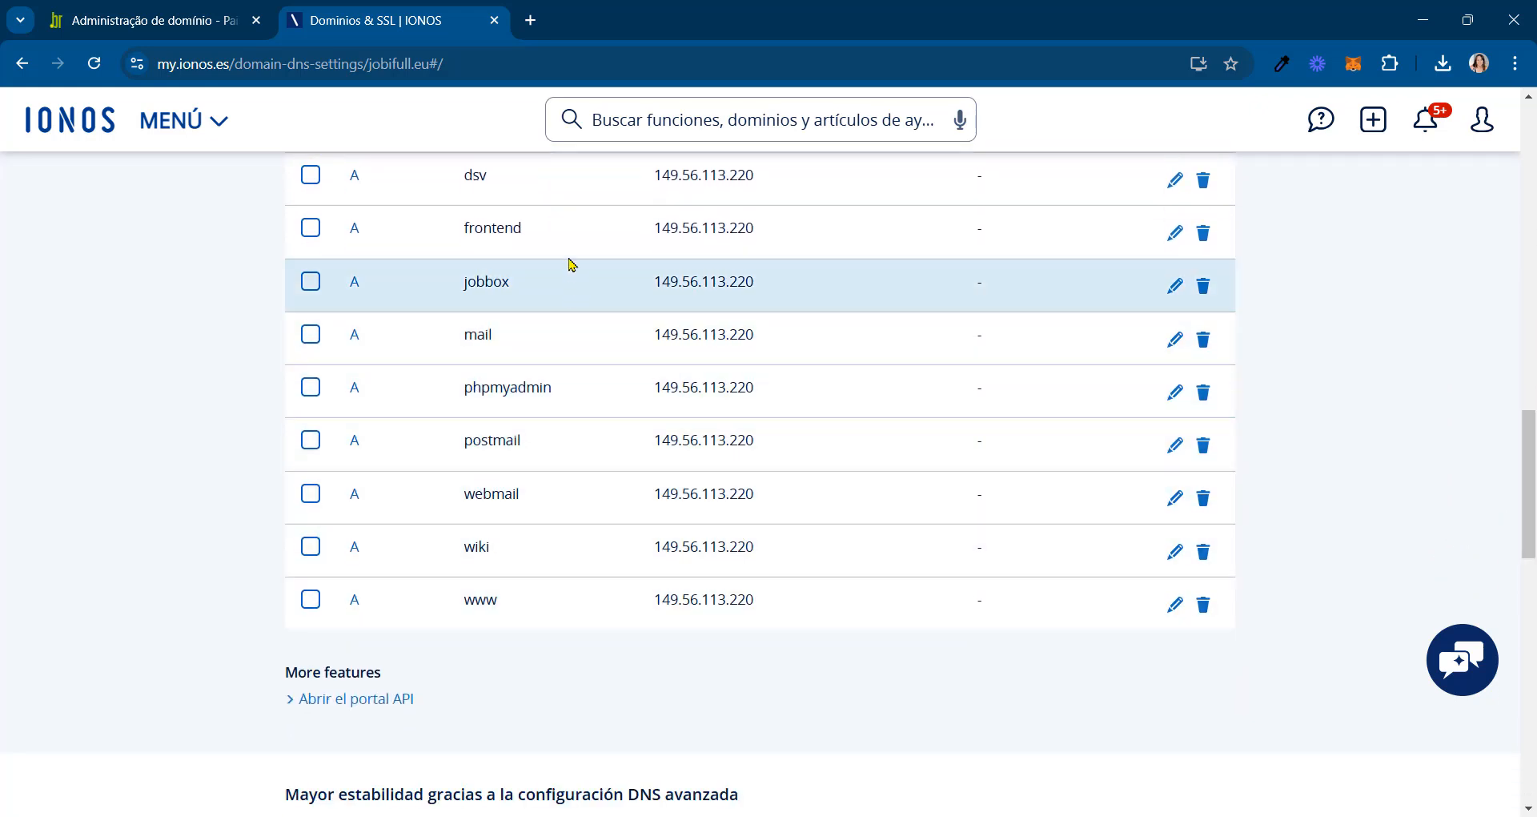
scroll(1528, 484, "up", 5)
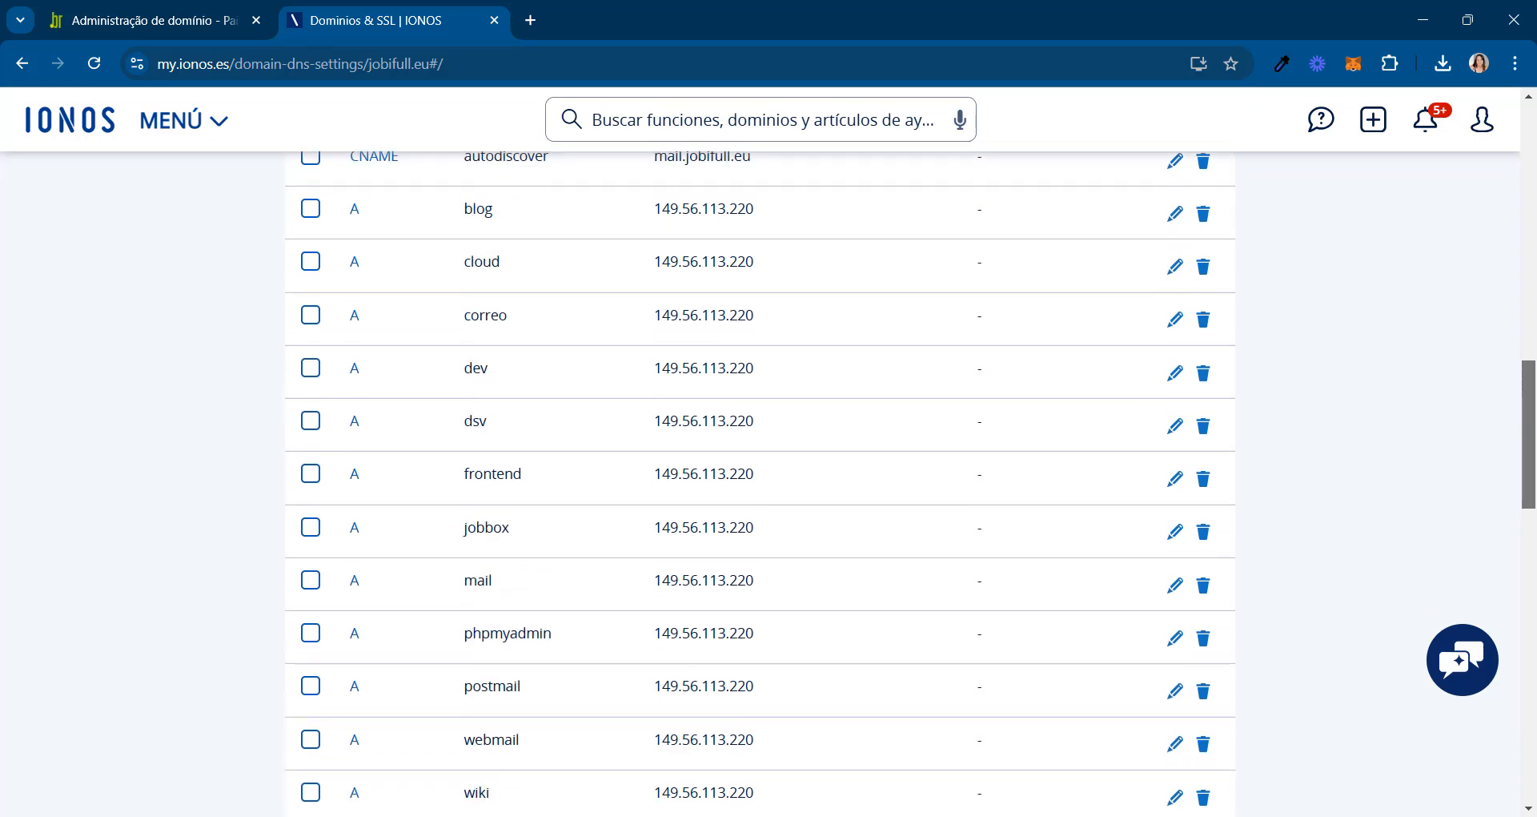
scroll(1528, 480, "up", 1)
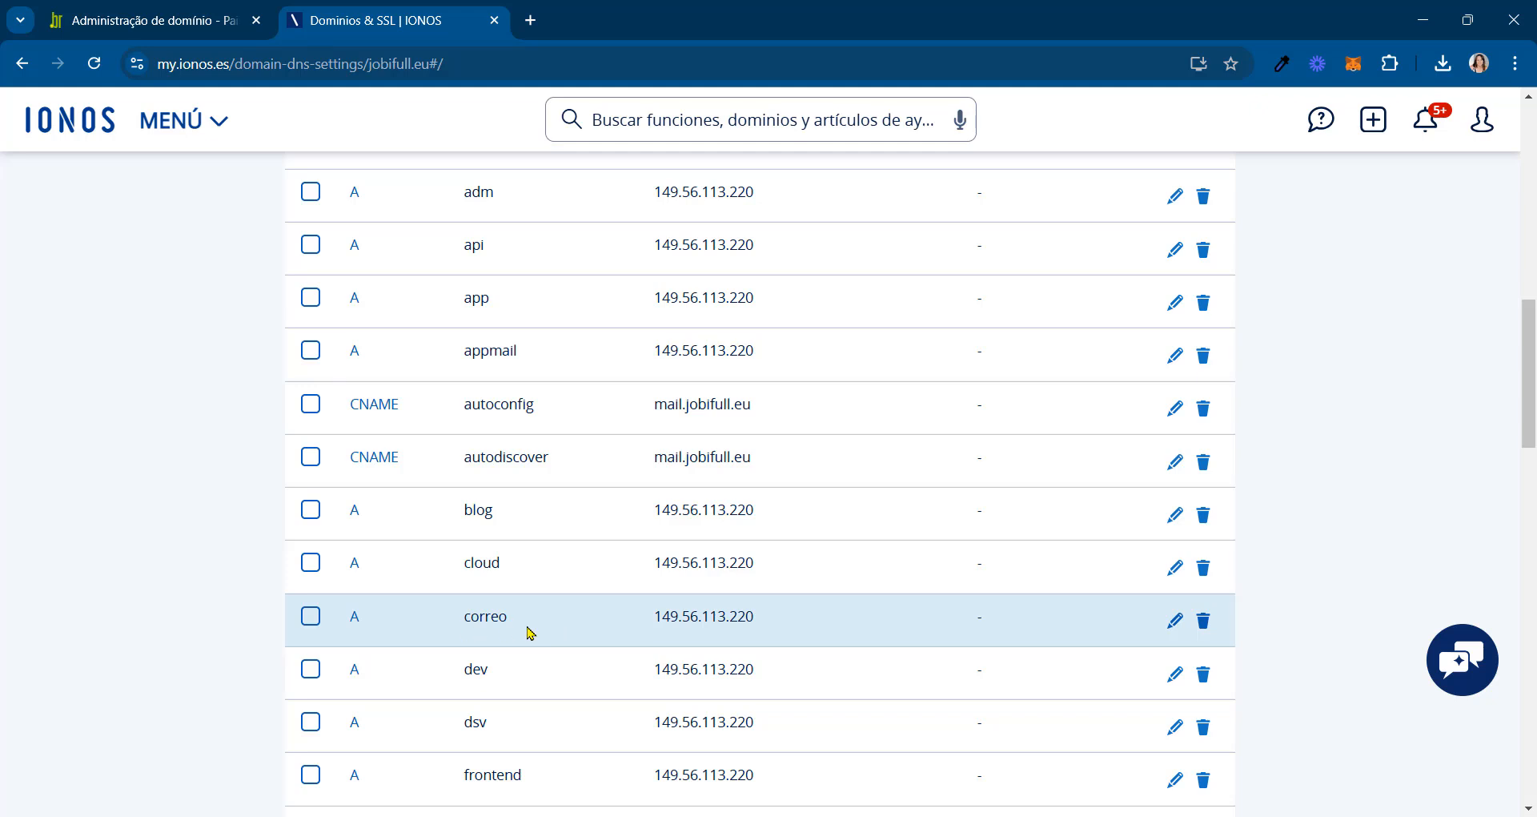
left_click_drag(1527, 390, 1527, 472)
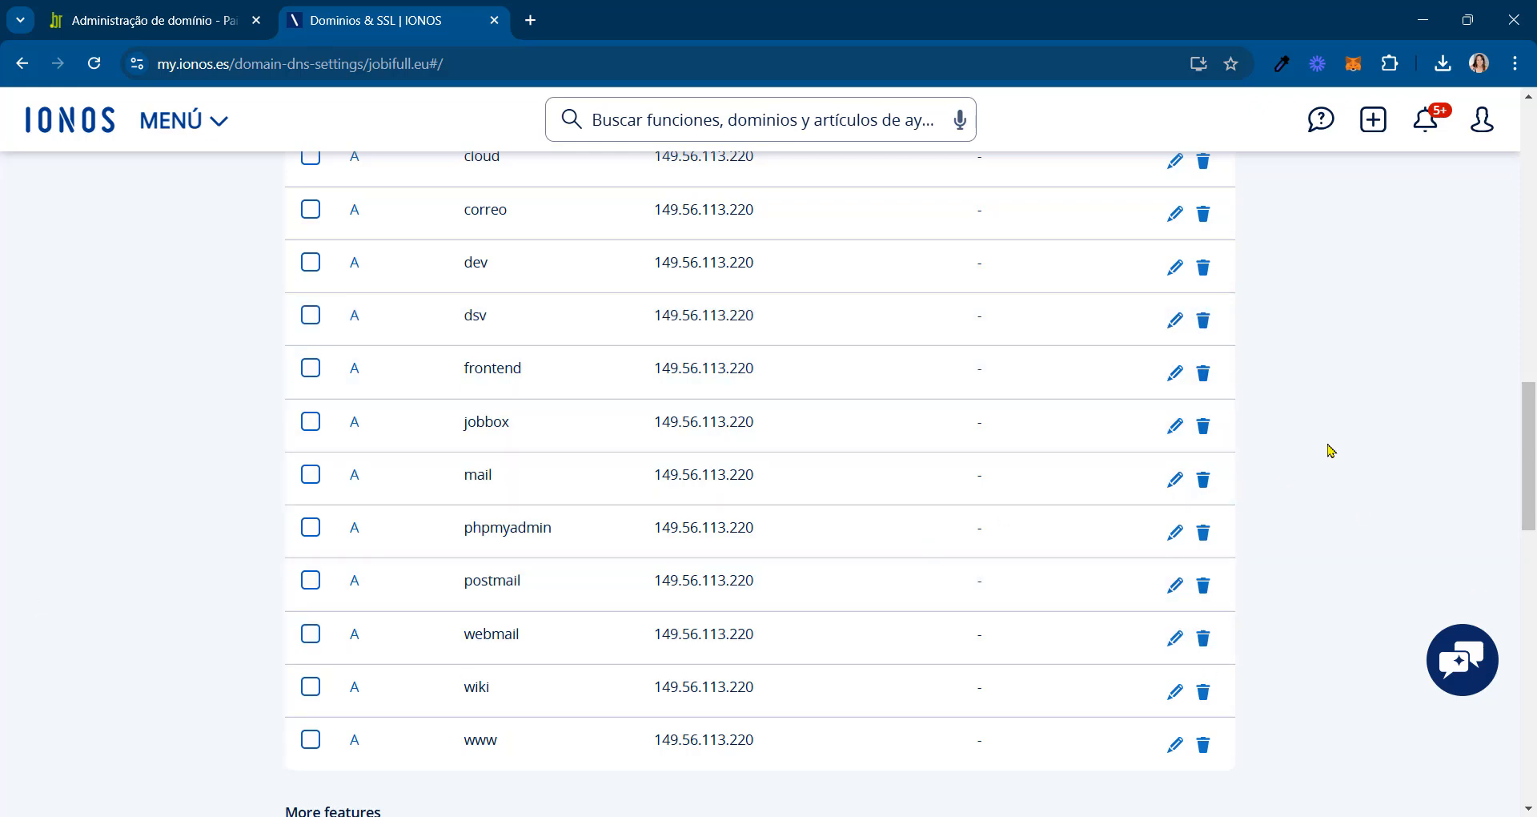
Highlight the values of the MX record and the SPF, _dmarc and _domainkey TXT records.
left_click_drag(1530, 418, 1530, 233)
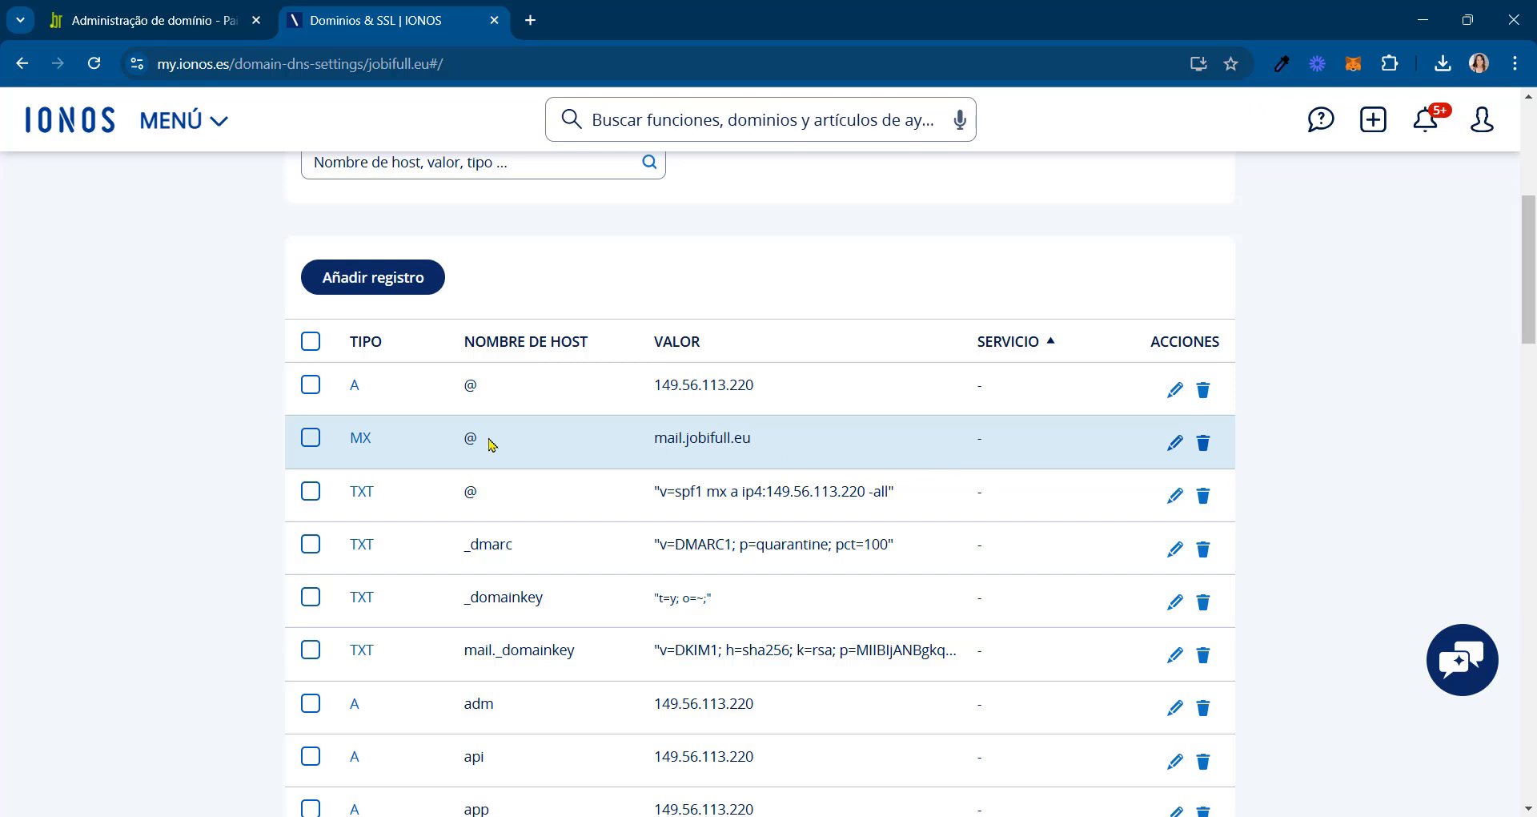
left_click_drag(655, 439, 780, 443)
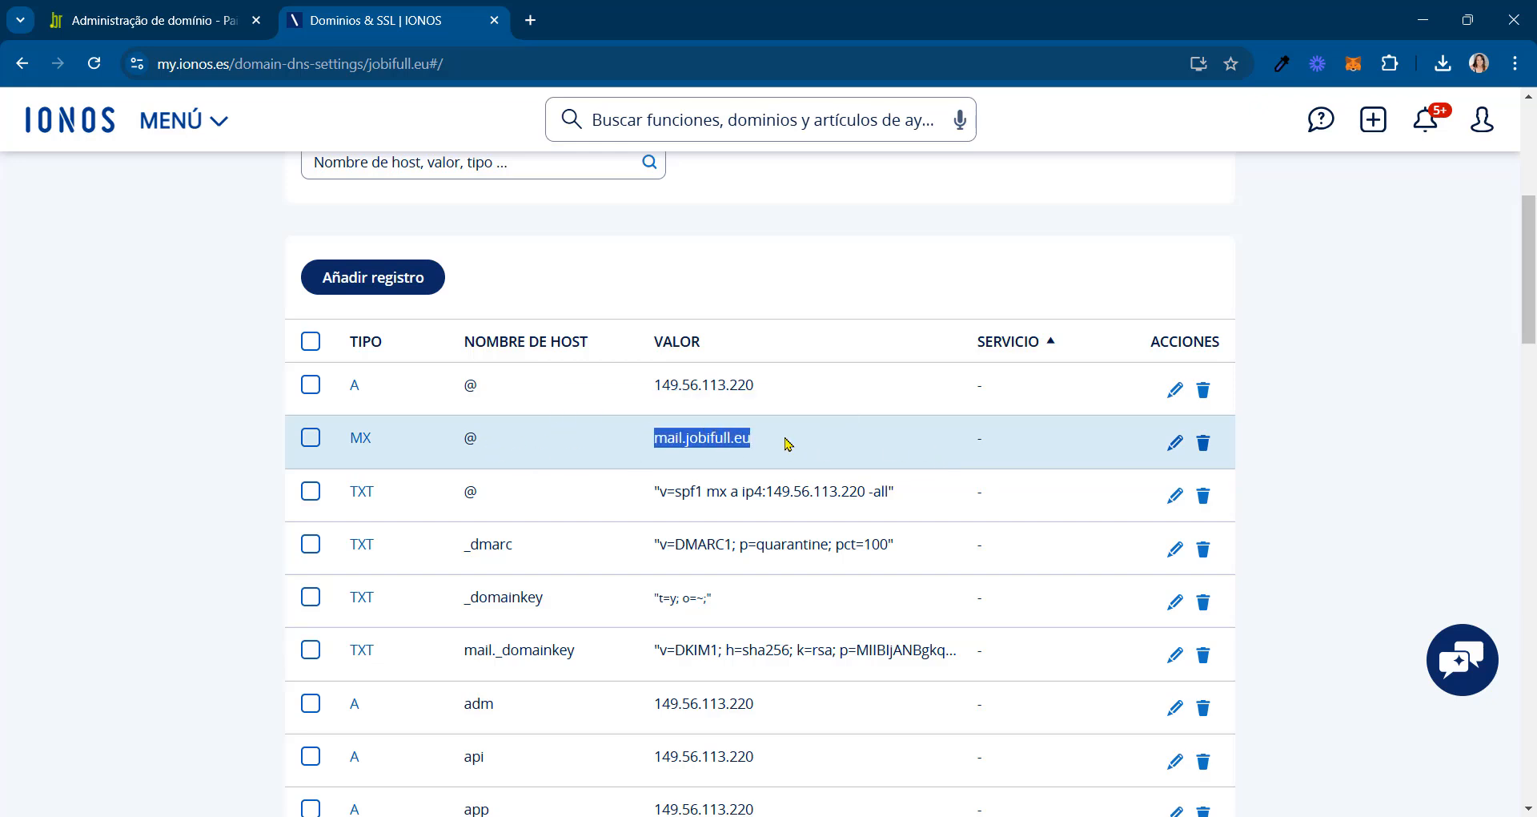
left_click(793, 446)
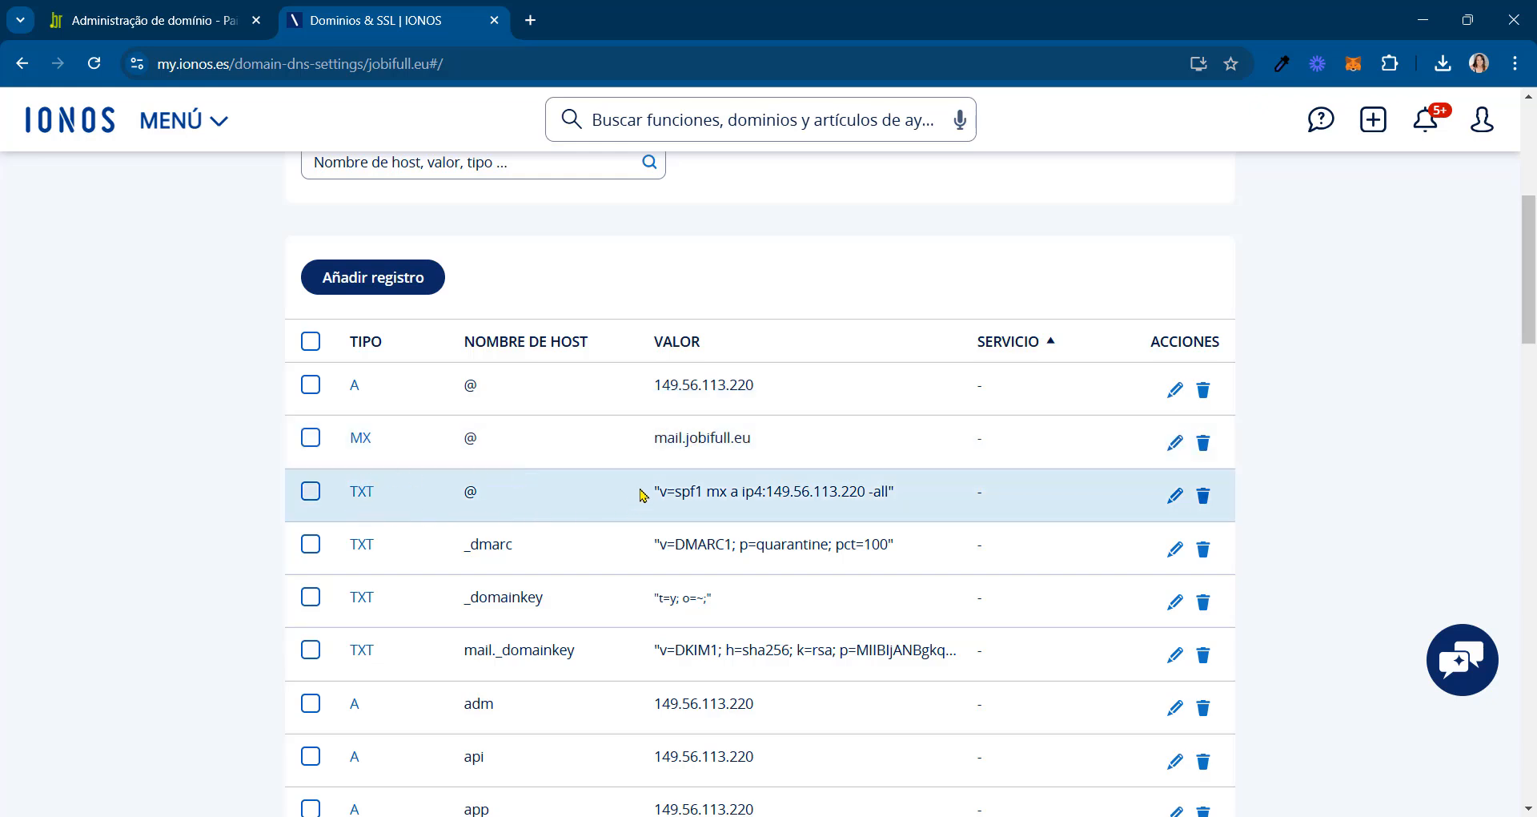
left_click_drag(642, 495, 887, 492)
left_click_drag(915, 543, 621, 544)
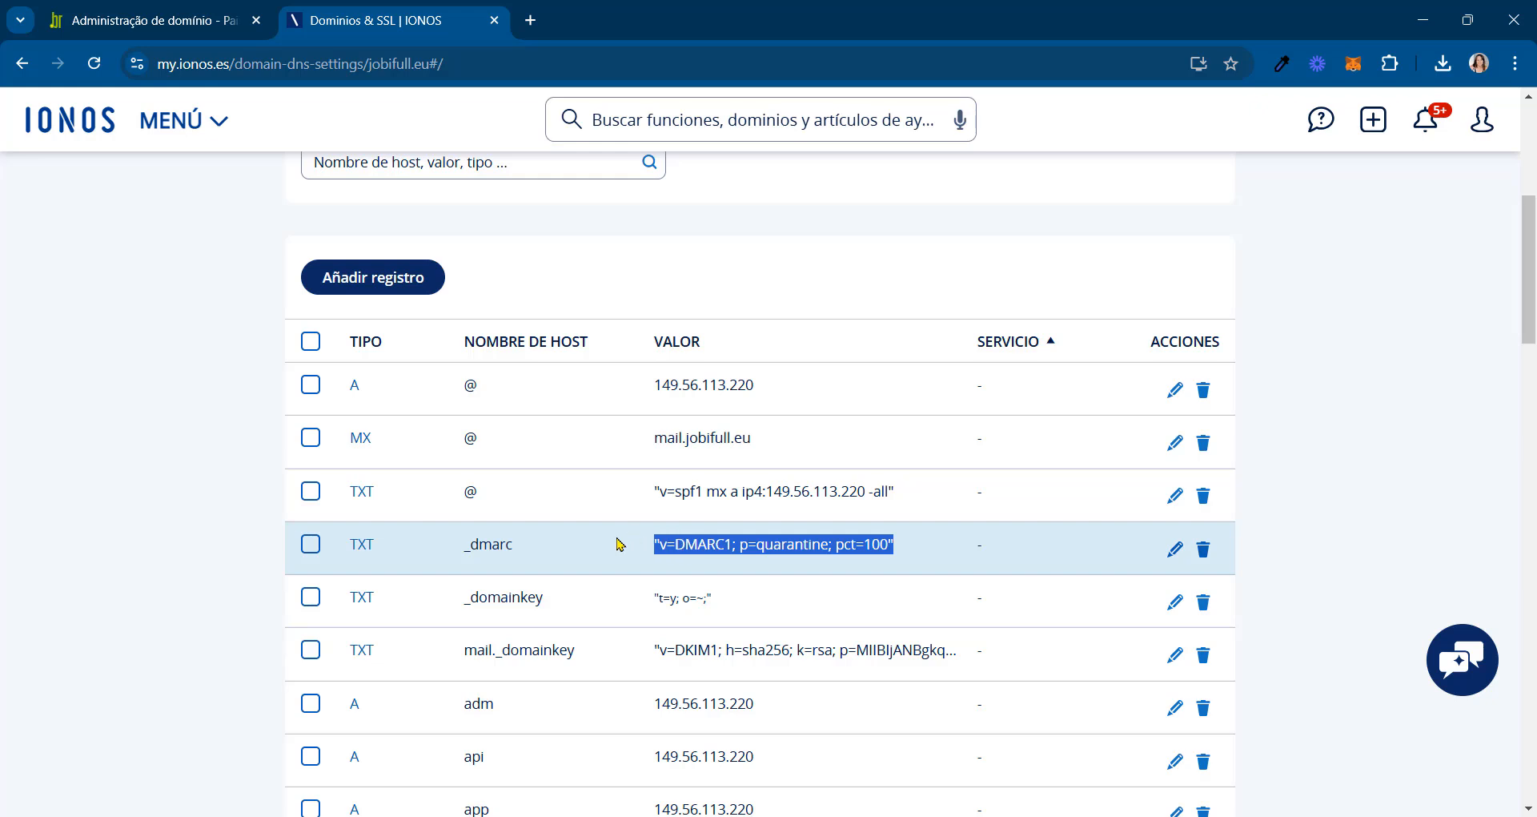
left_click_drag(731, 594, 653, 590)
left_click(833, 549)
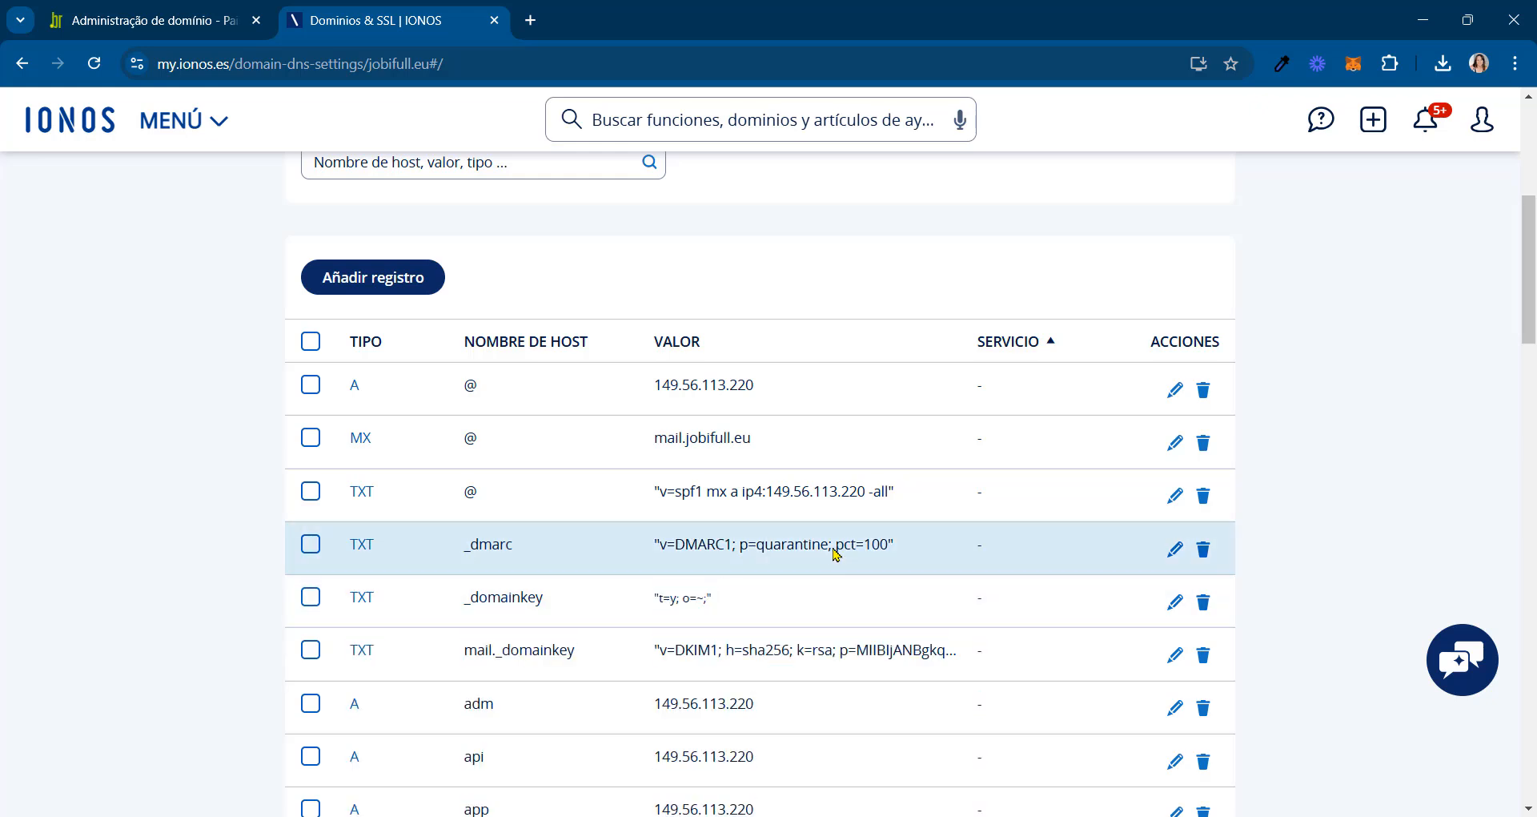
Highlight the host names of the autoconfig and autodiscover CNAME records.
left_click_drag(1529, 293, 1530, 331)
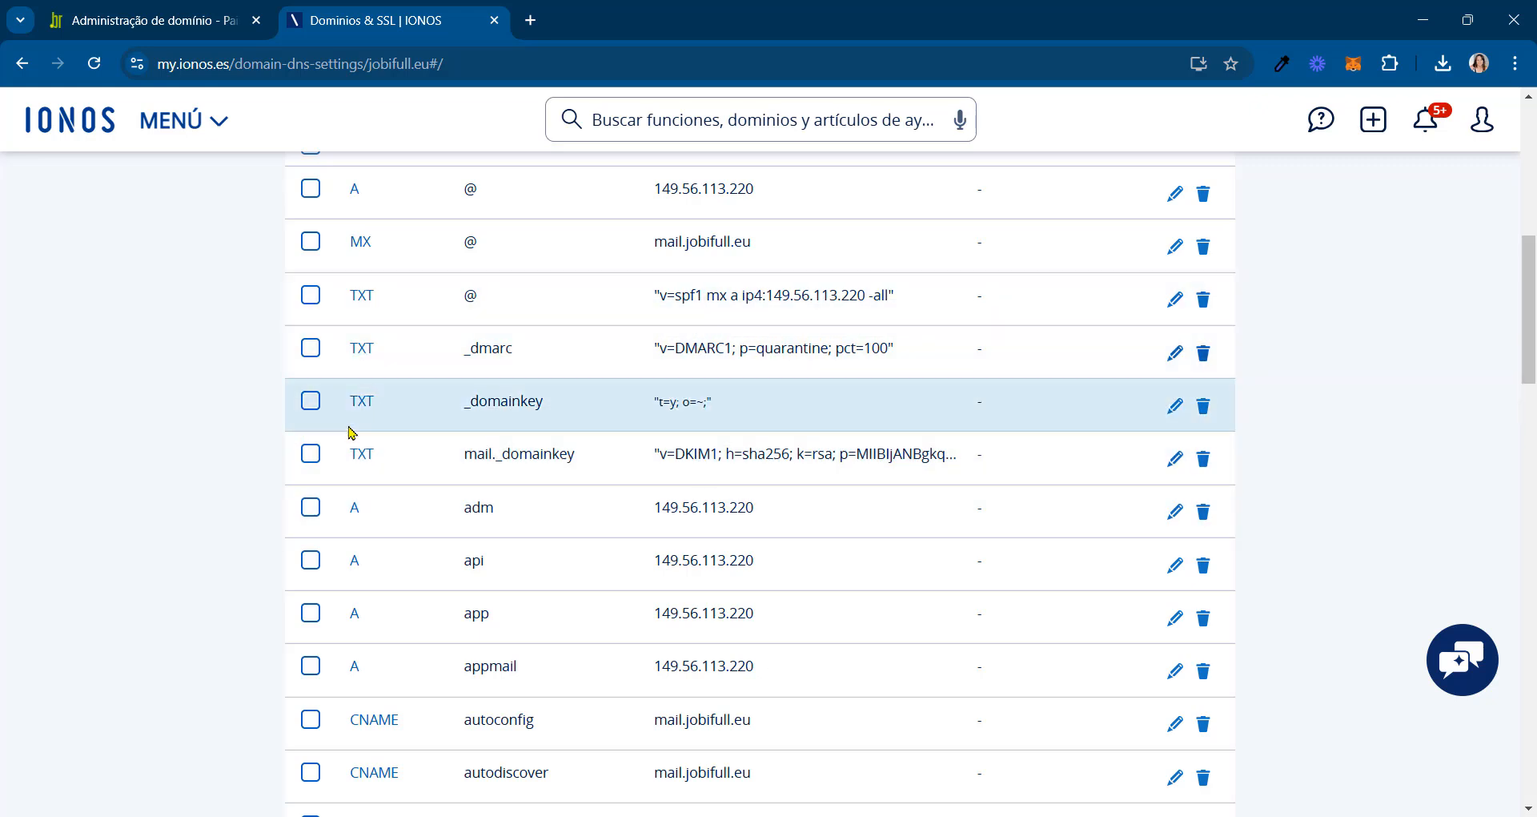
left_click_drag(1524, 323, 1527, 409)
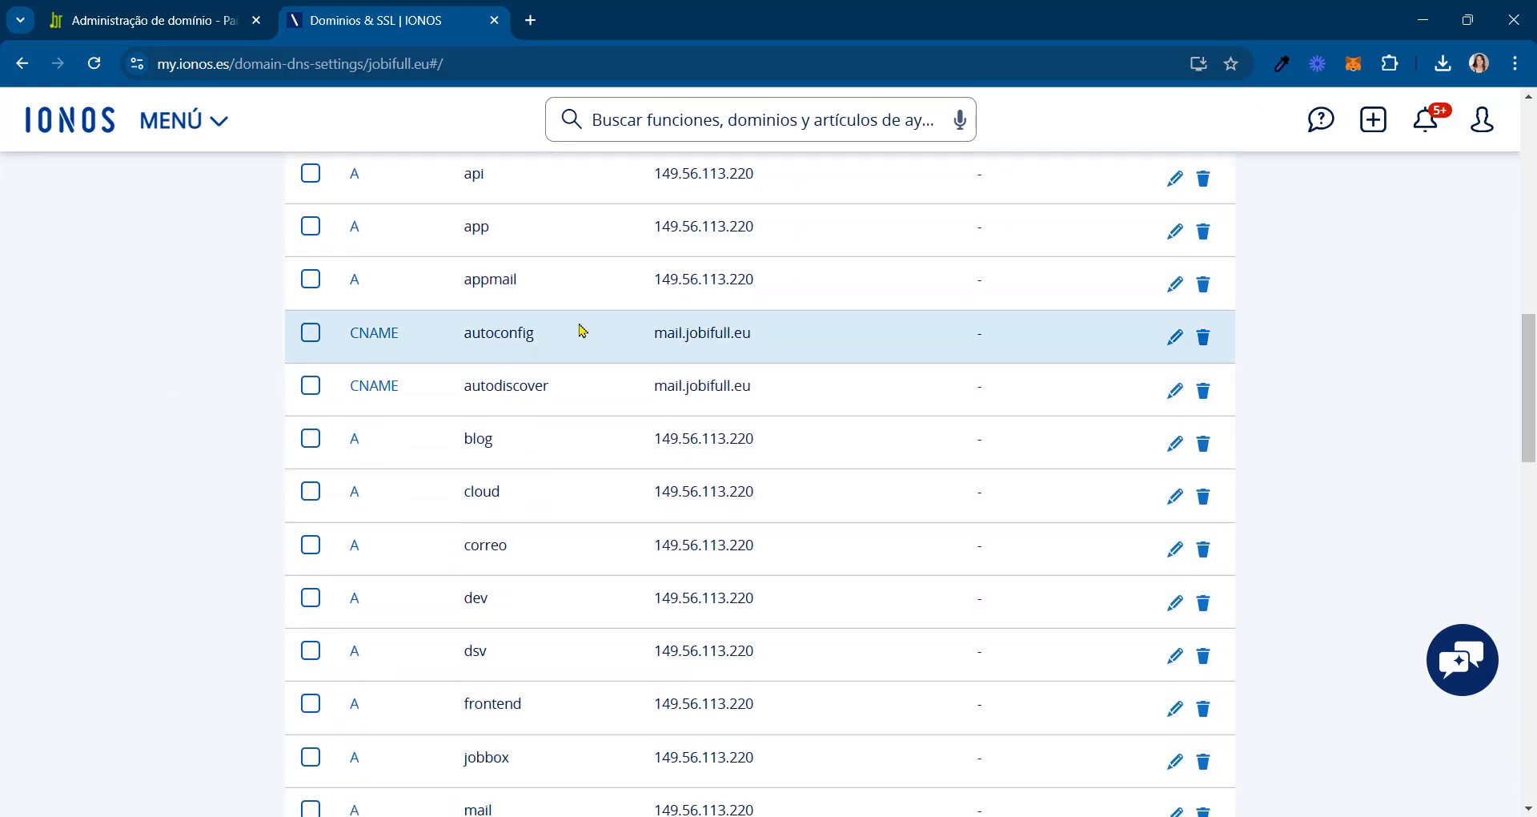
double_click(507, 342)
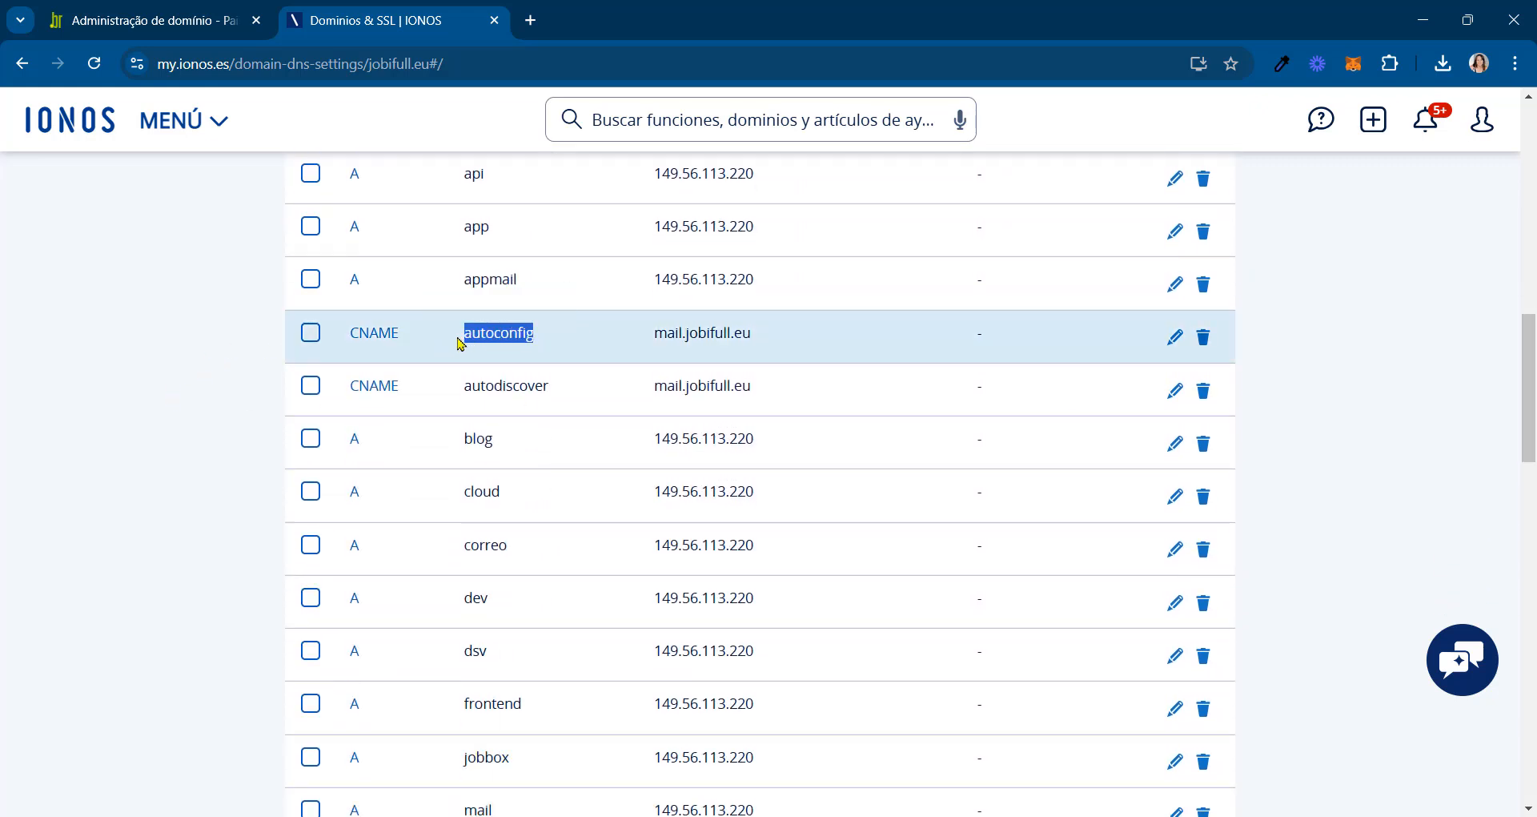
left_click(533, 379)
double_click(533, 379)
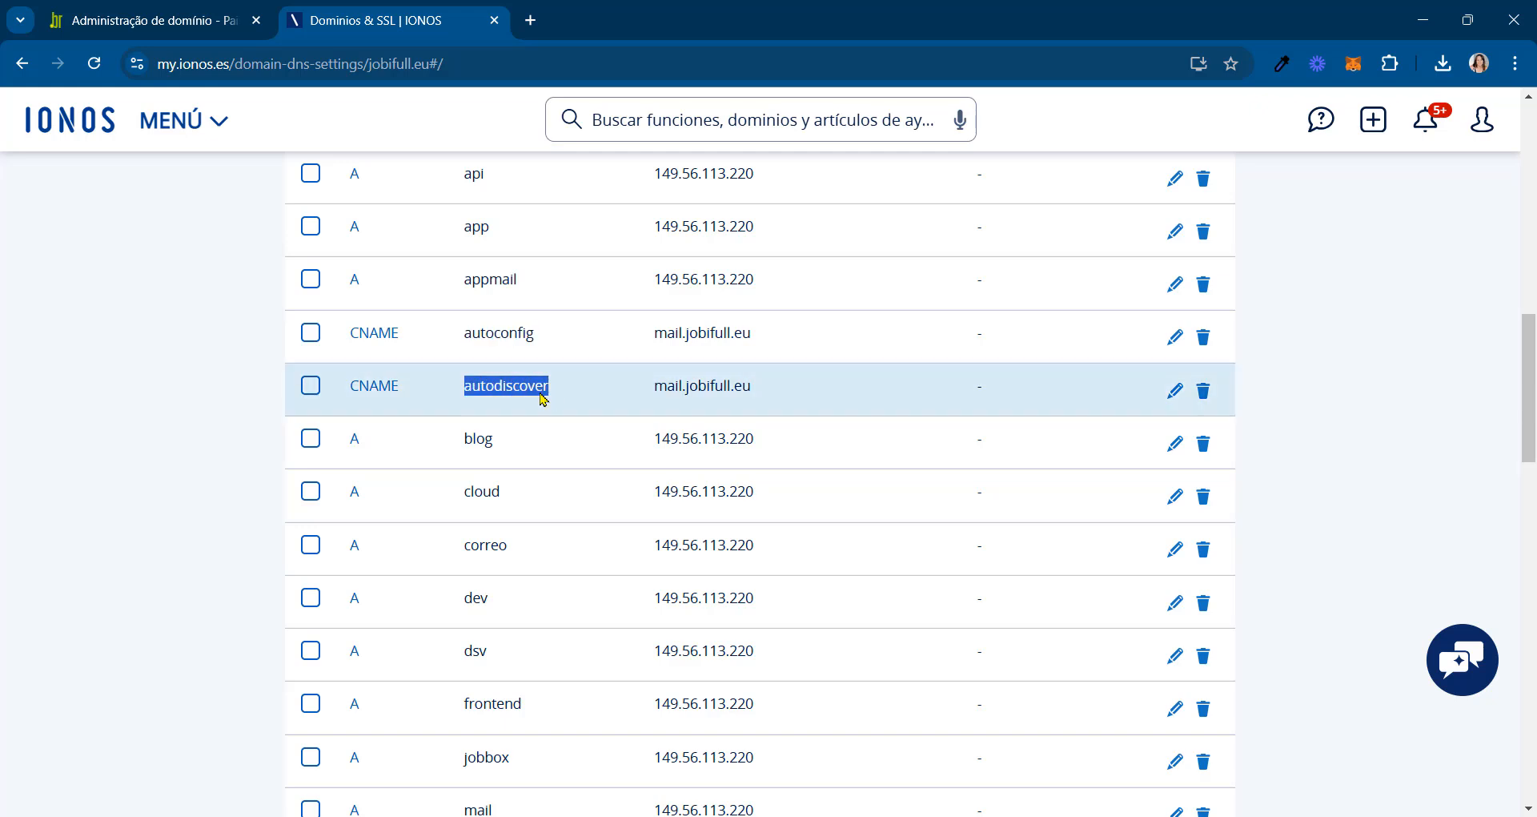
left_click(566, 401)
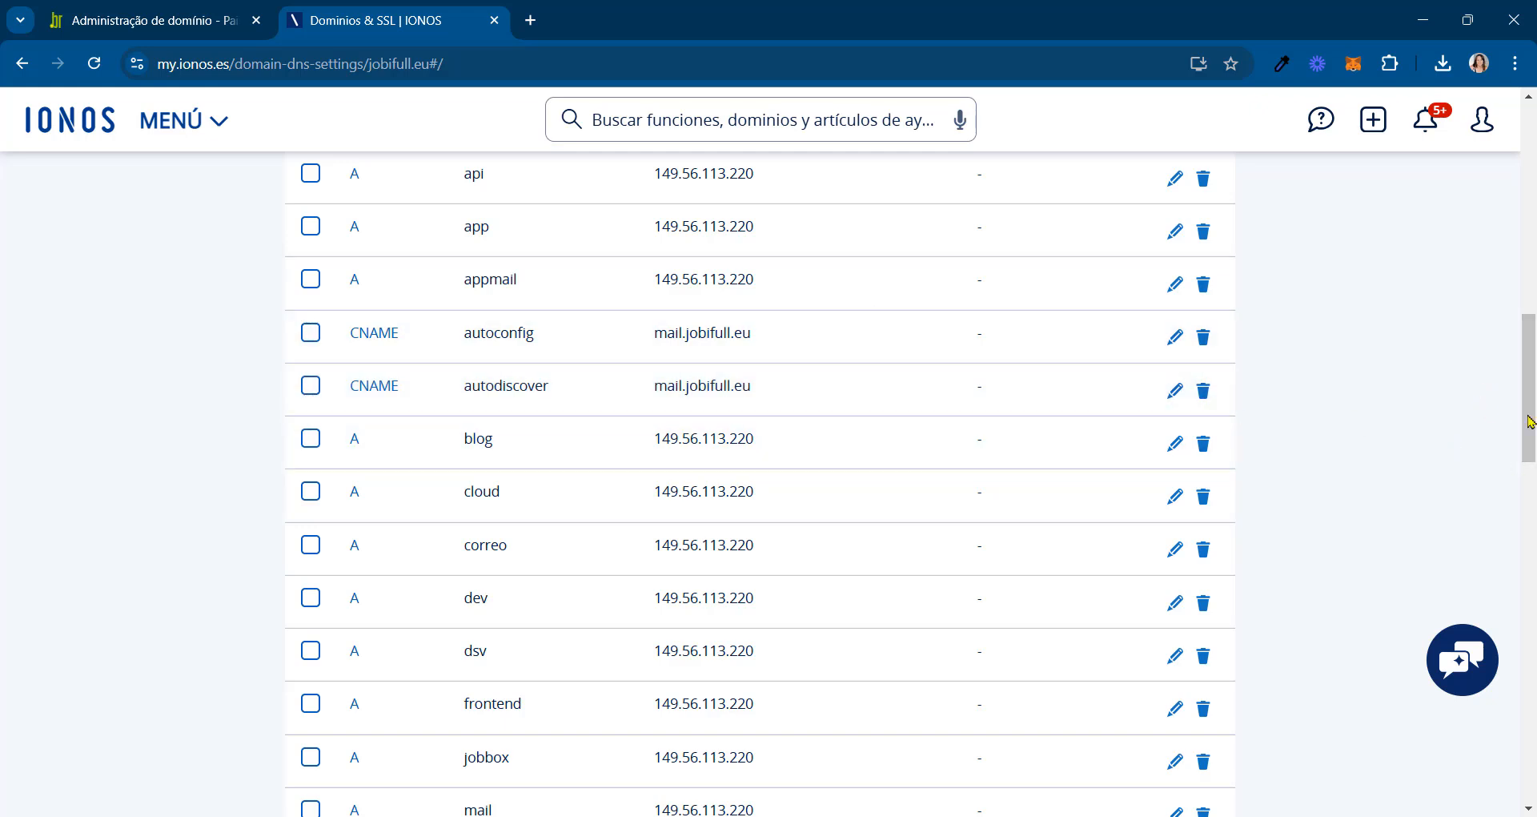
Examine the remaining A records down to www and return to the first entries of the record list.
left_click_drag(1529, 422, 1526, 545)
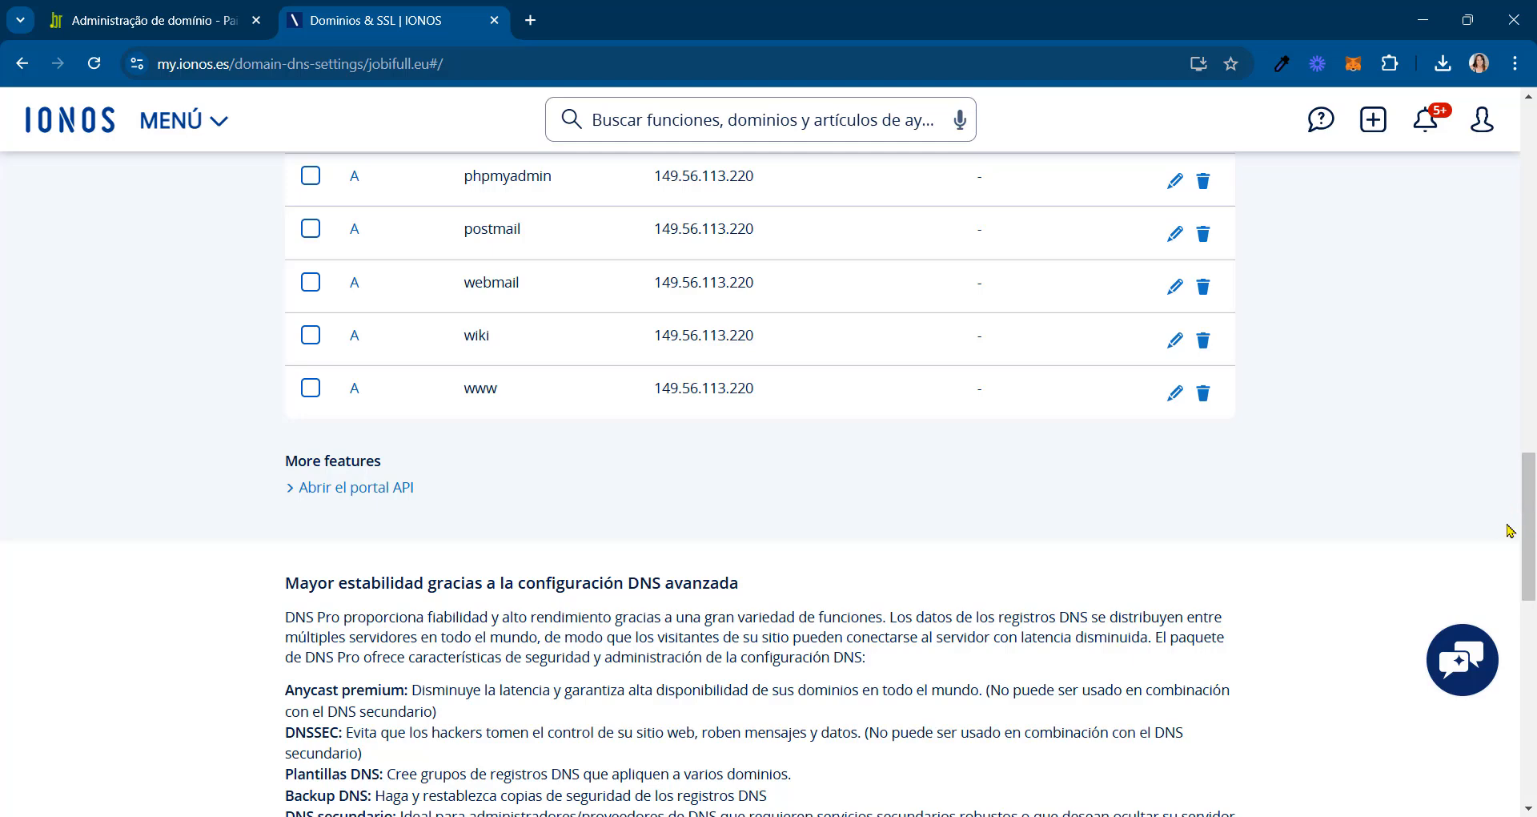
left_click_drag(1522, 526, 1525, 177)
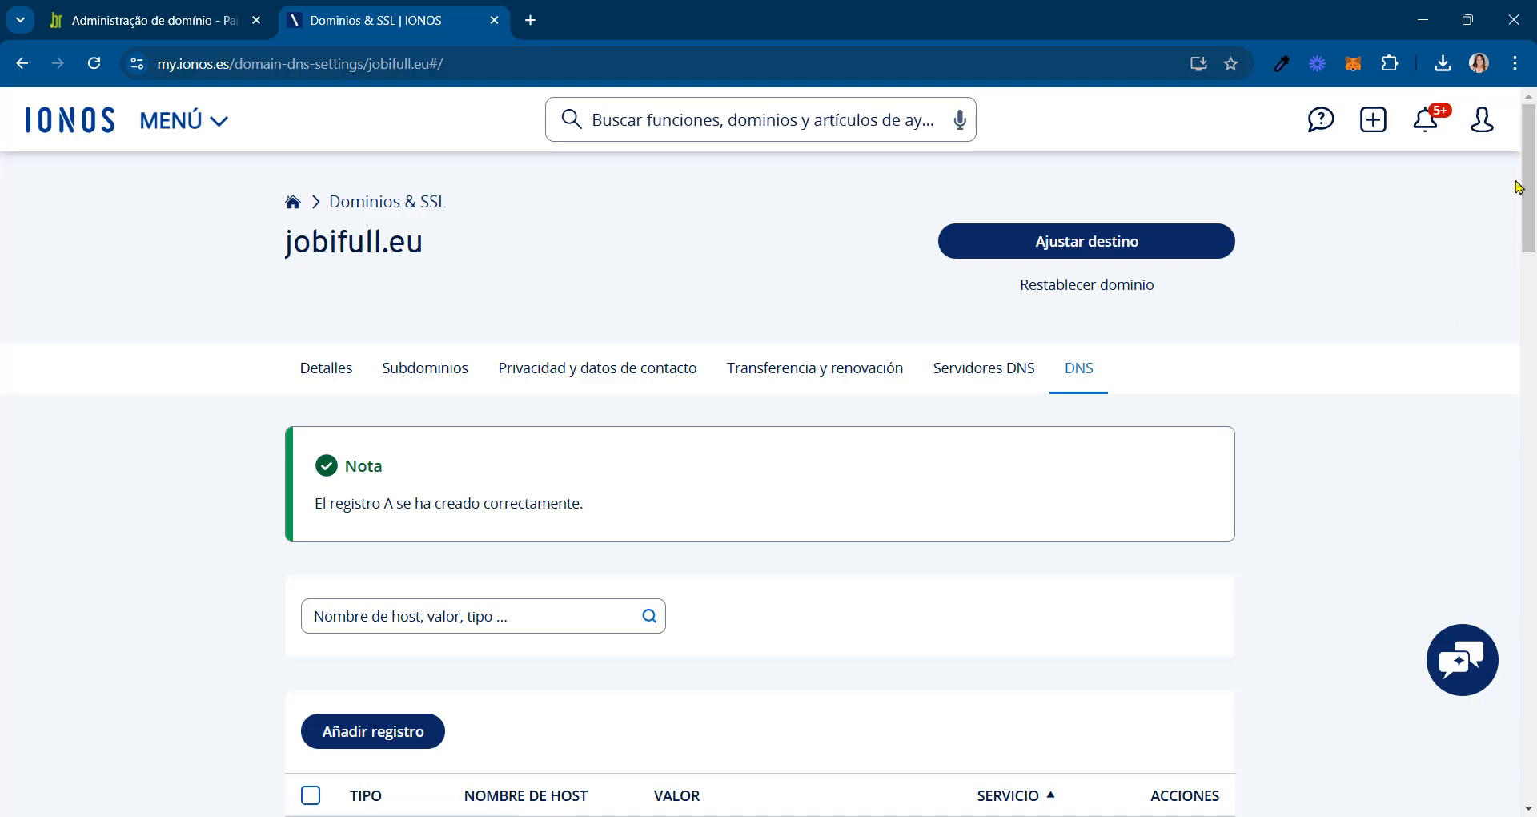
left_click_drag(1529, 210, 1529, 293)
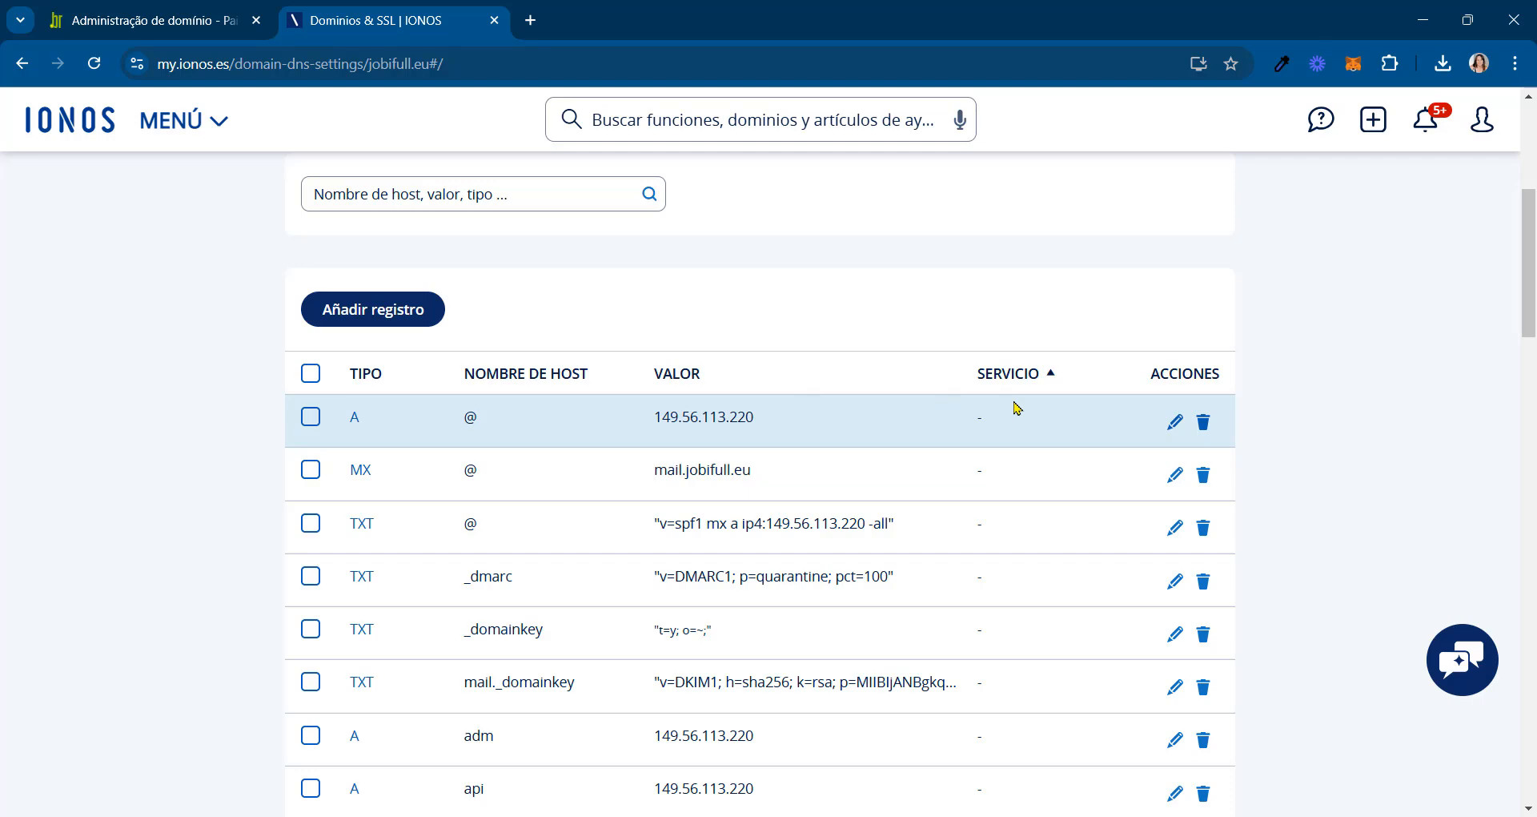
Compare jobifull.com.br's DNS zone table on Registro.br with the IONOS record list, finishing on the Registro.br page.
left_click(71, 6)
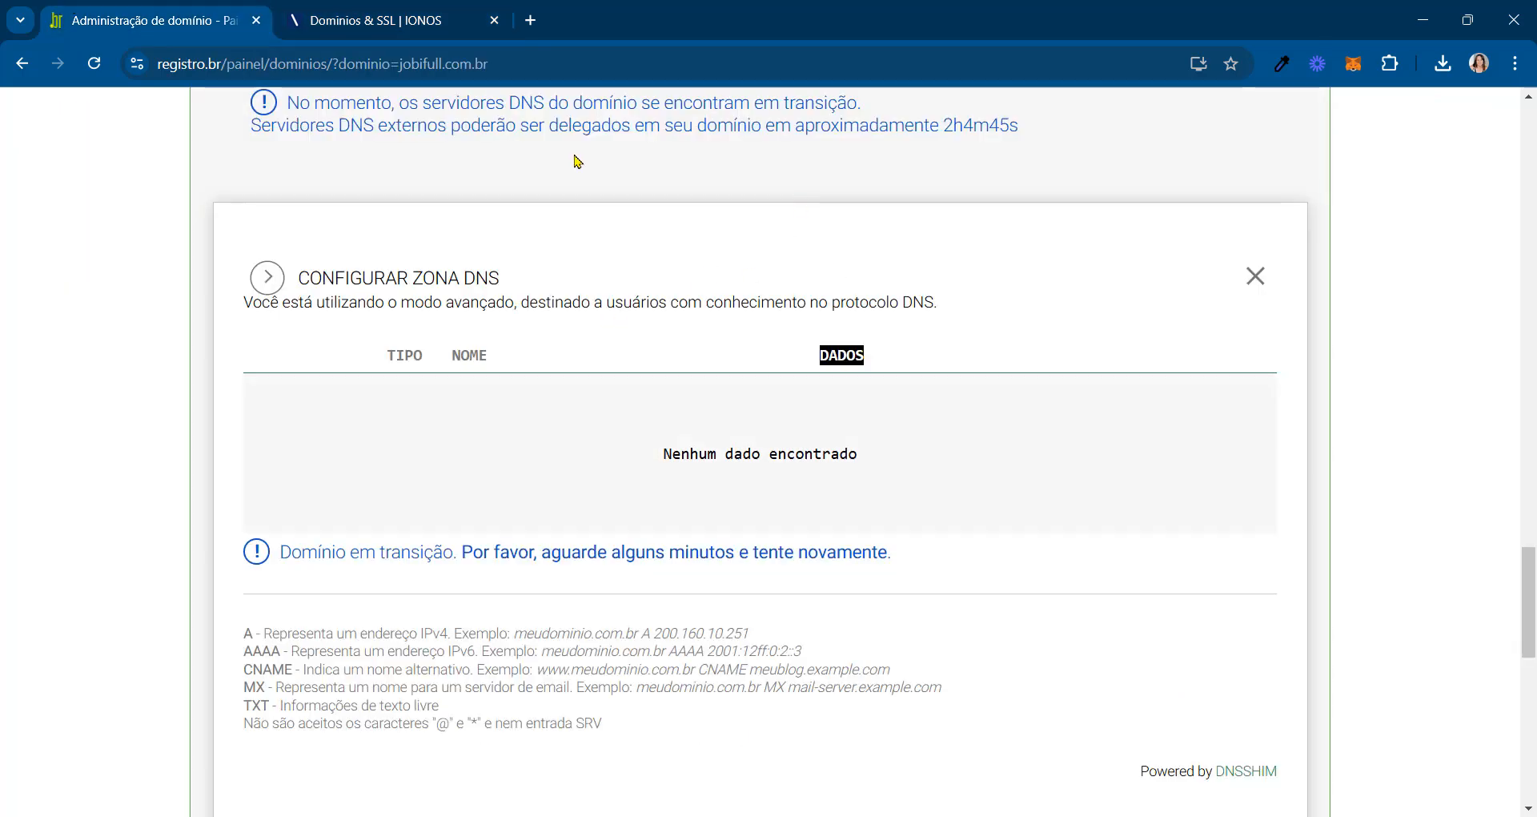
left_click_drag(1529, 564, 1527, 606)
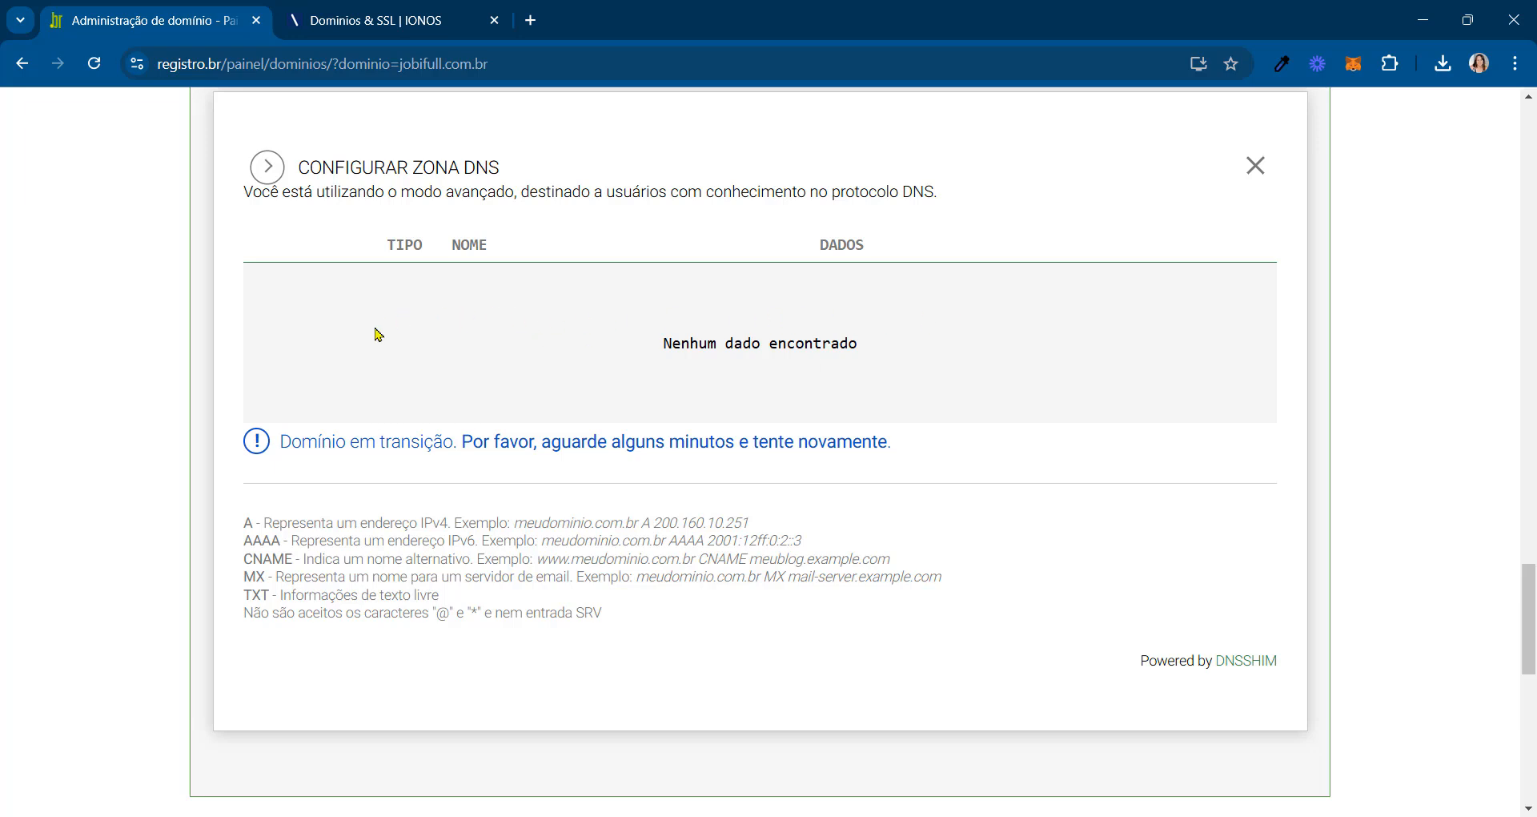
left_click(426, 18)
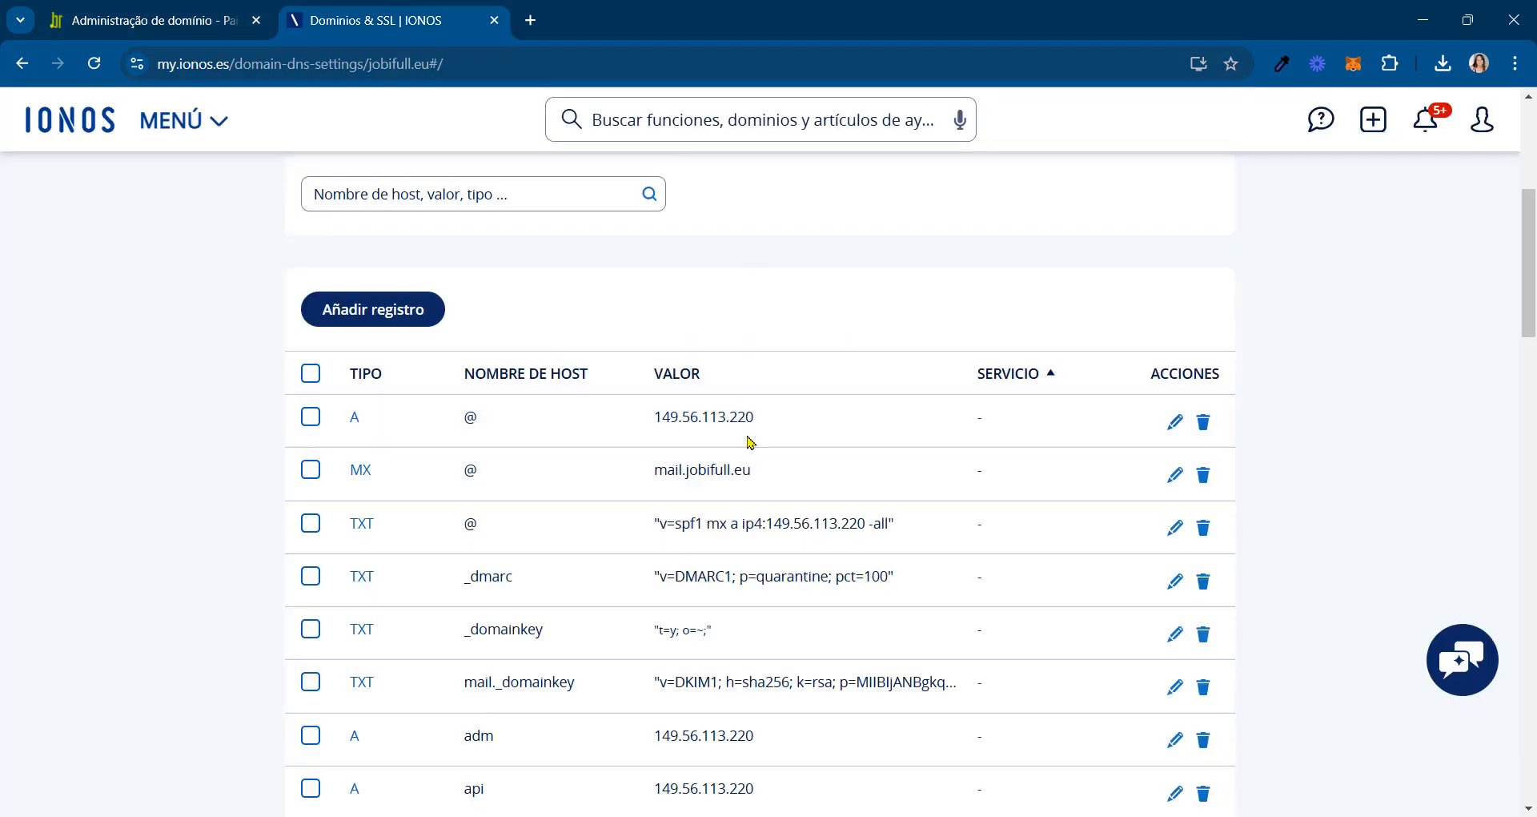
left_click_drag(1531, 276, 1532, 187)
left_click(124, 9)
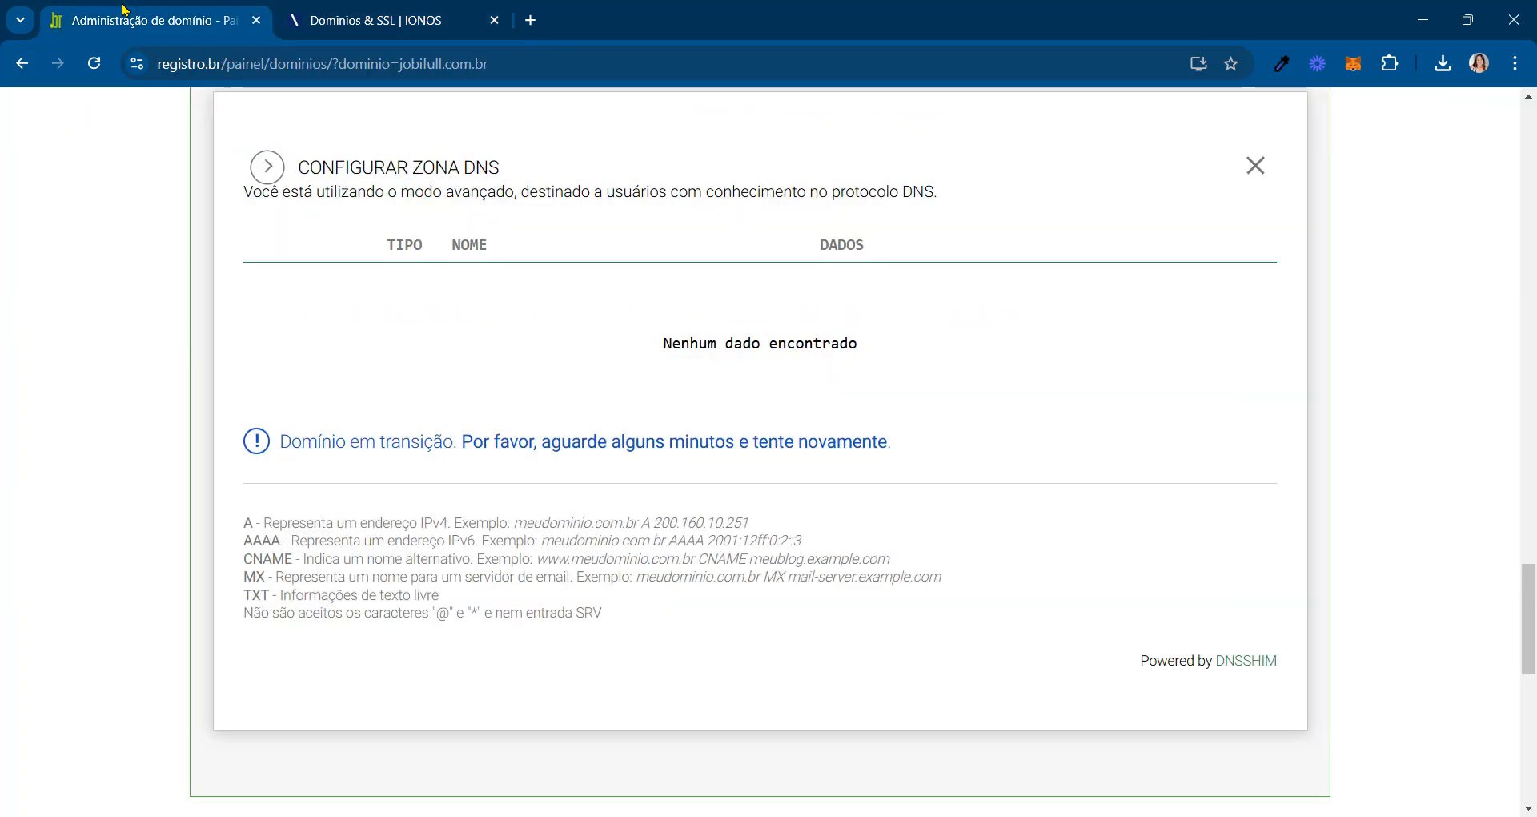